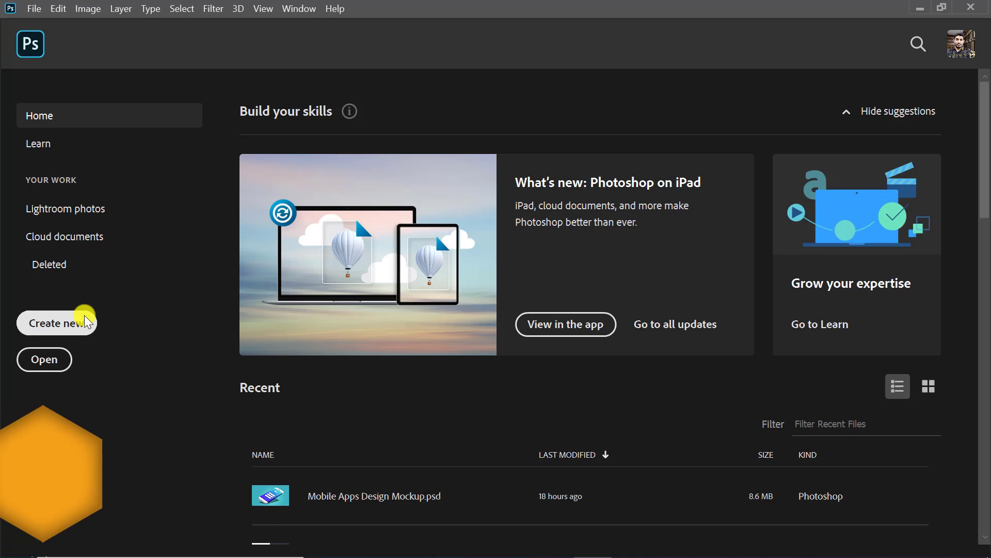
Step: Create a new 1980 × 720 pixel document named Product Banner Design
left_click(82, 321)
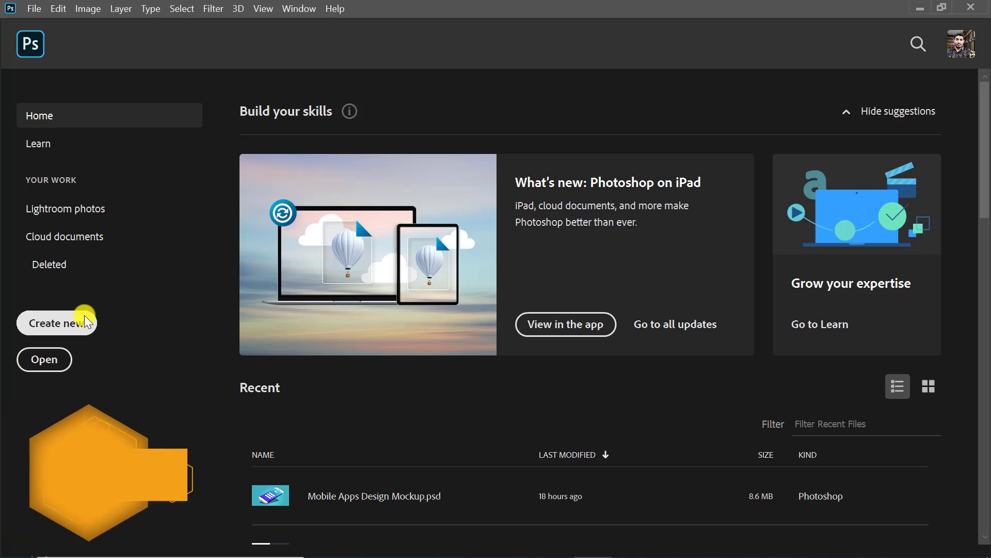
left_click(736, 106)
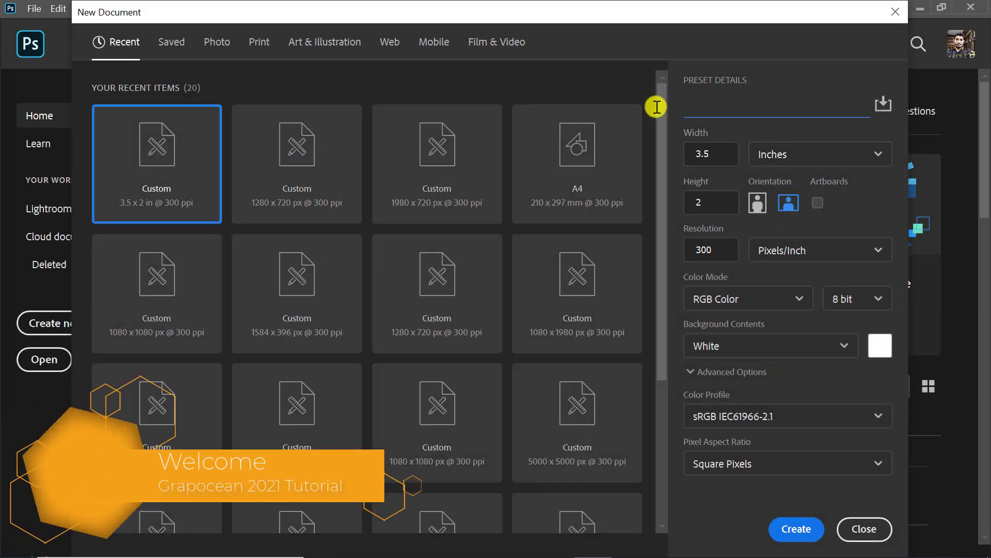
type("Product Ba")
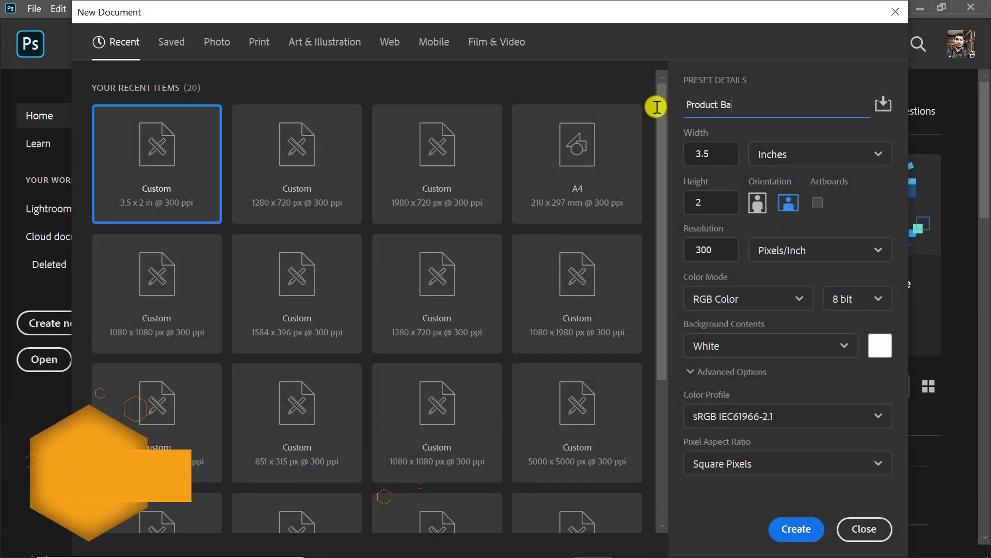
type("nner Design")
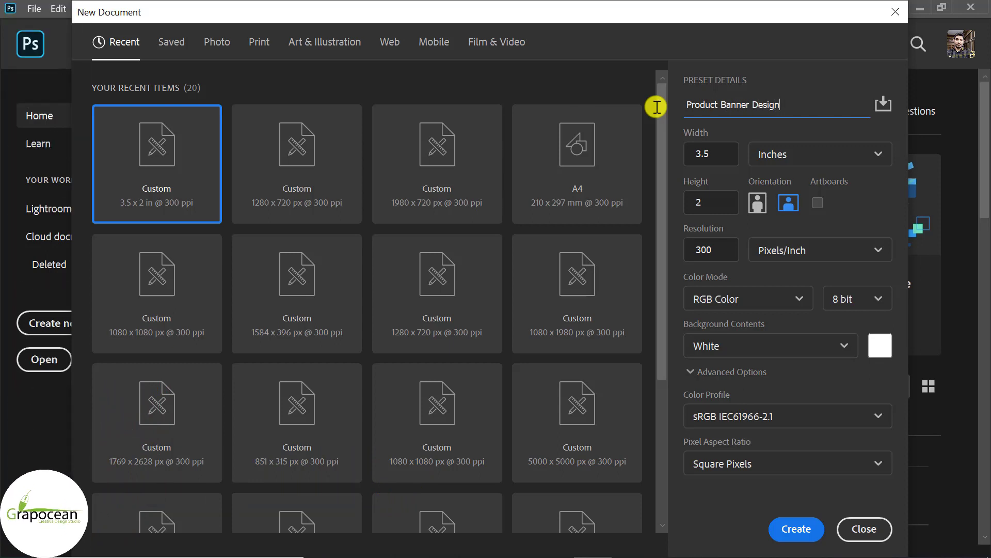
left_click(828, 164)
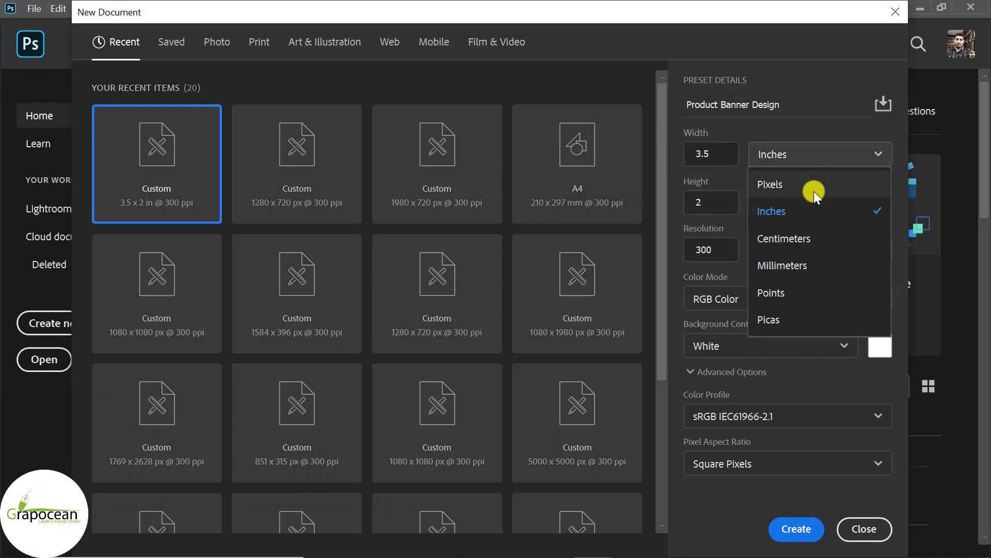
left_click(814, 188)
type("720")
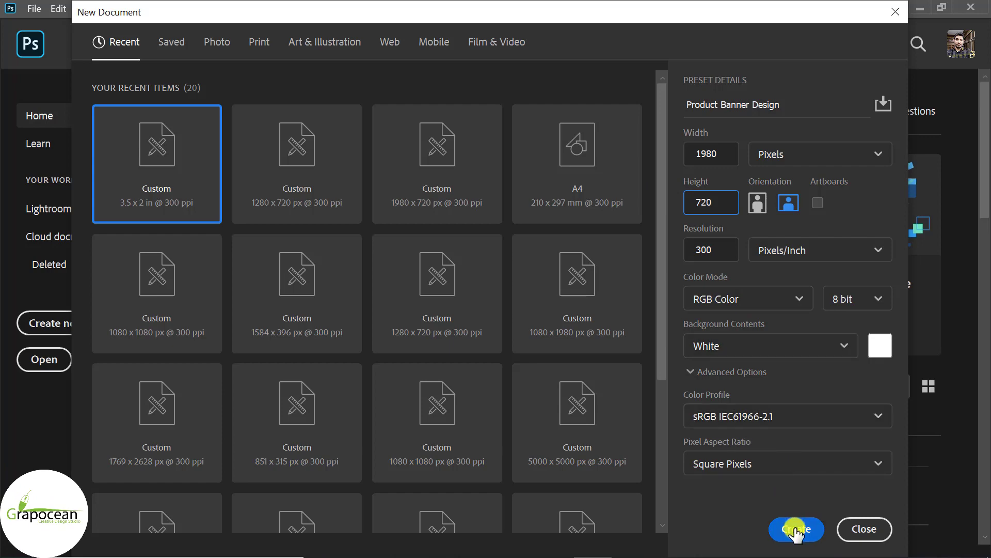
left_click(796, 530)
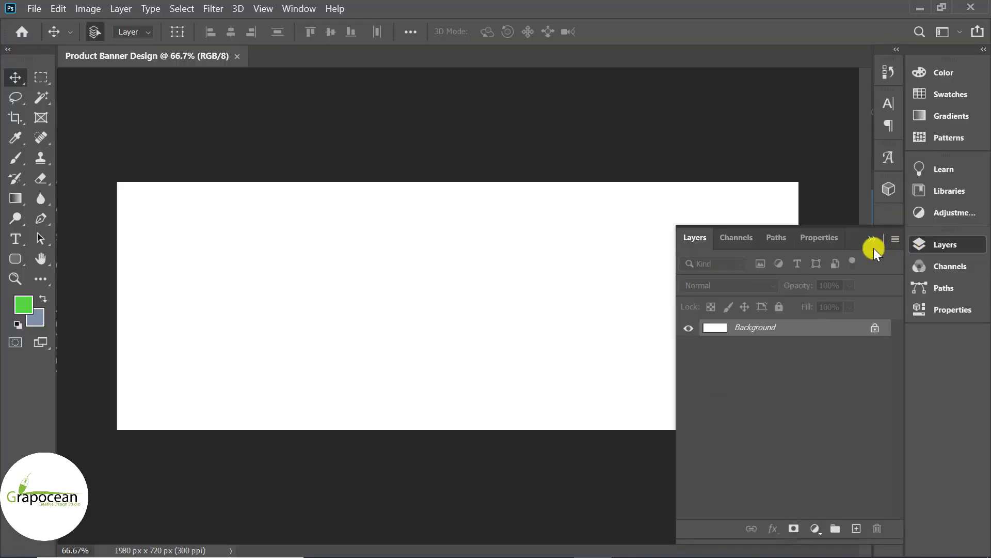
Step: Open the bg 2.jpg, bg.jpg and cupcake images as separate documents
left_click(873, 240)
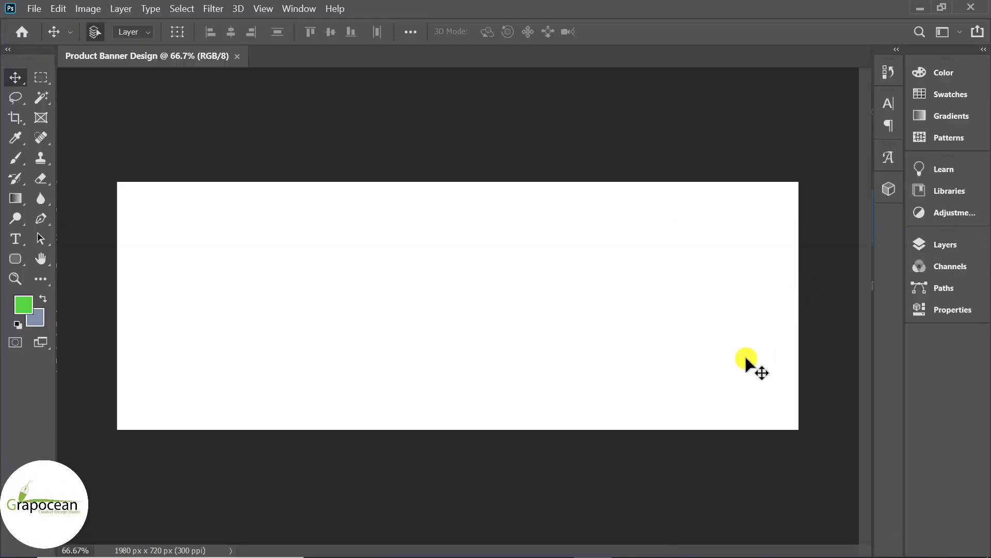
scroll(482, 262, "down", 1)
left_click(33, 9)
left_click(41, 35)
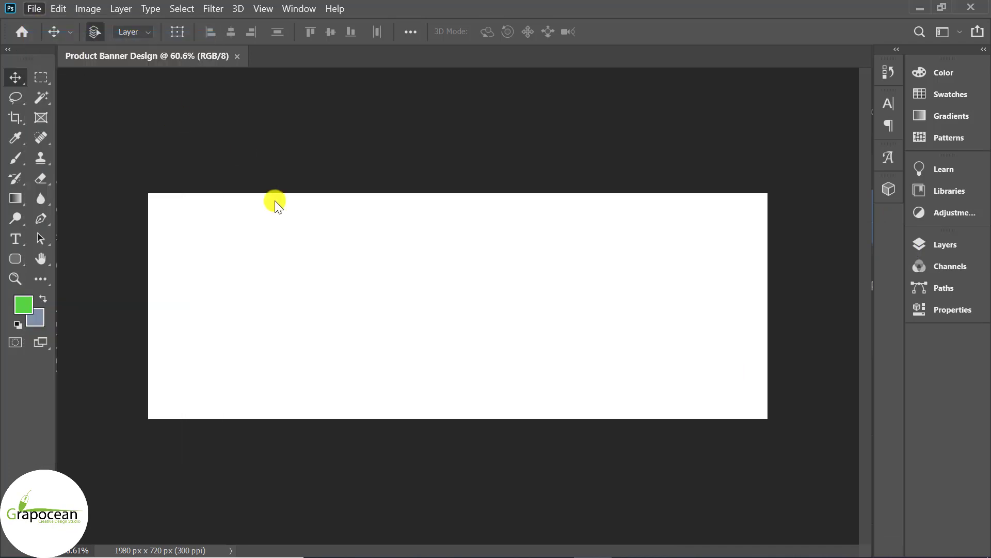
left_click_drag(491, 223, 169, 114)
left_click(467, 436)
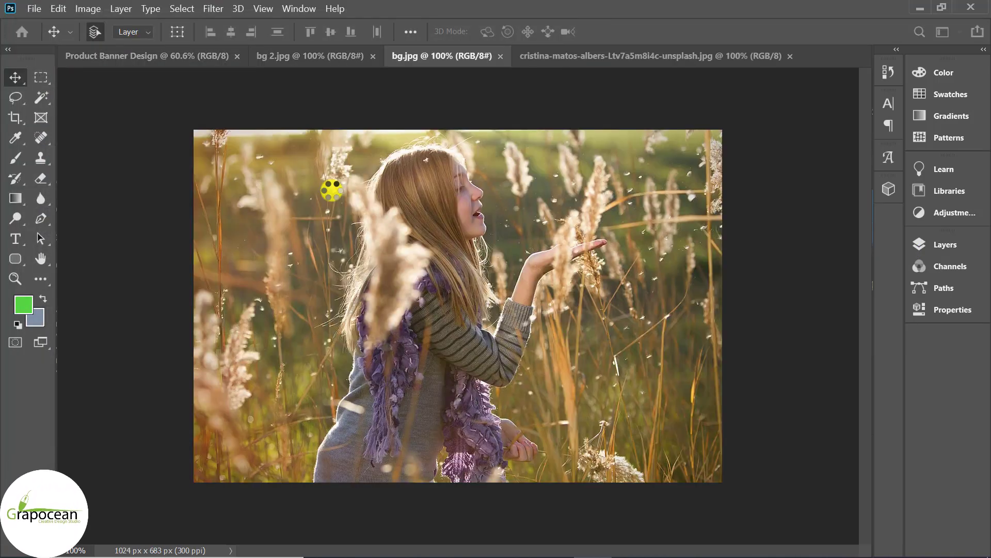
Step: Start a Pen path along the liner's bottom edge to its lower-left corner
scroll(516, 355, "up", 2)
scroll(516, 359, "up", 4)
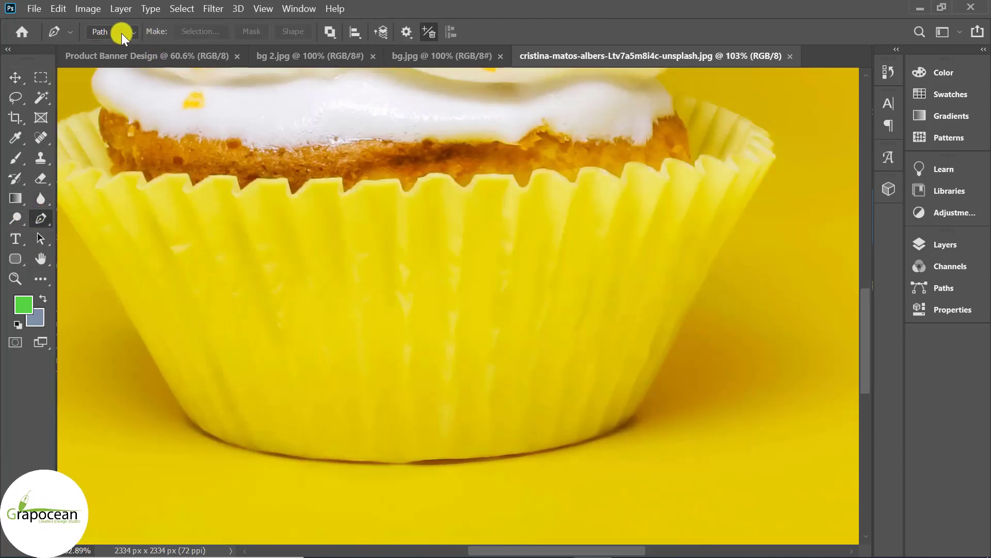
scroll(628, 411, "up", 3)
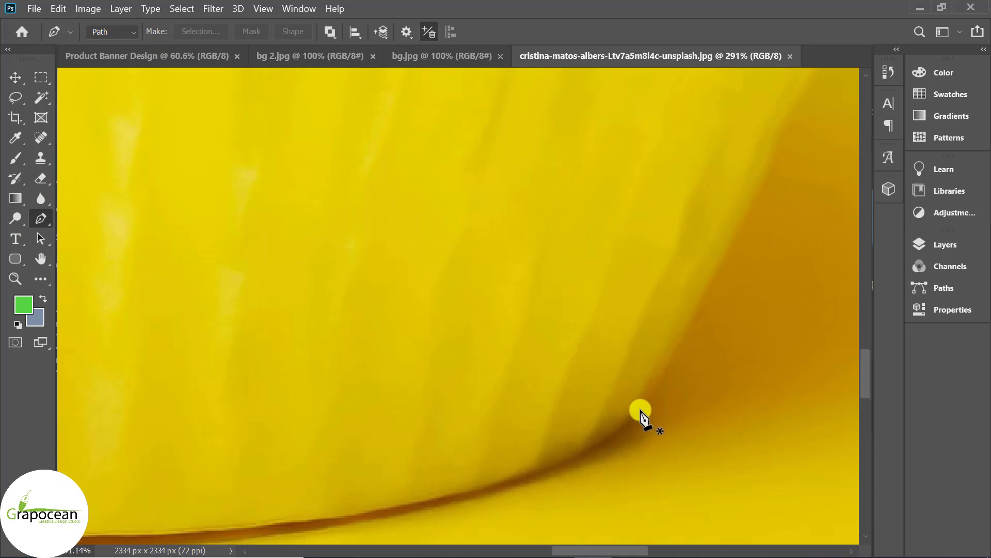
scroll(642, 408, "up", 1)
left_click(640, 371)
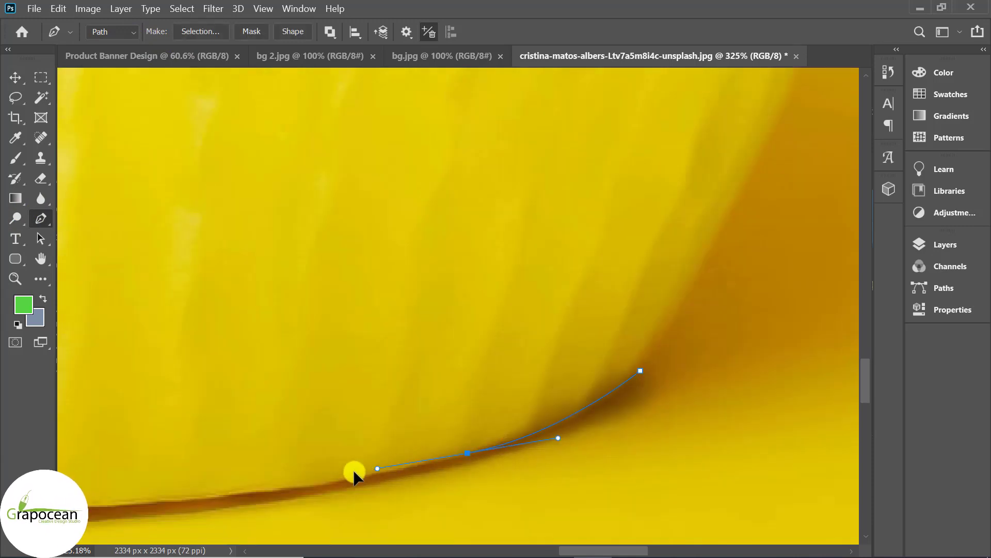
left_click_drag(196, 513, 540, 411)
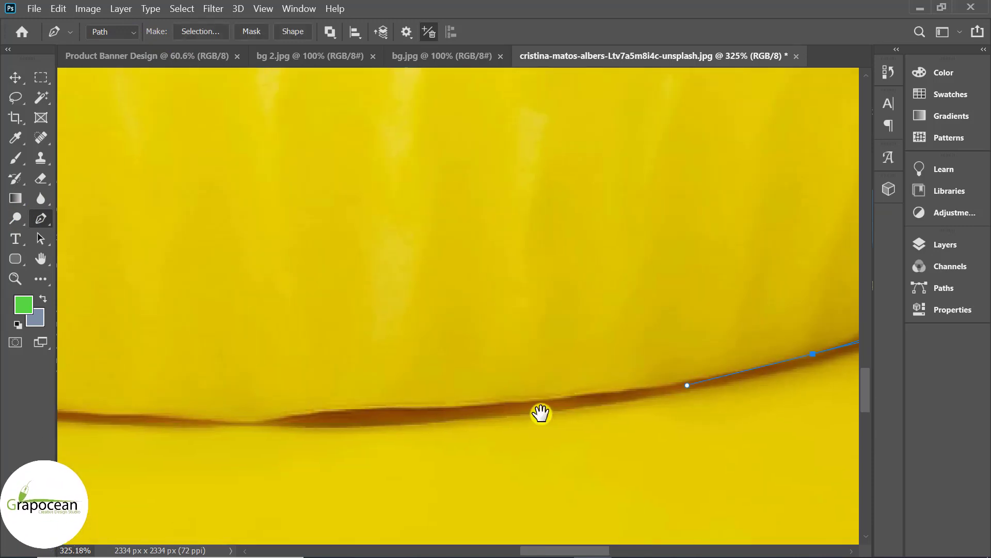
left_click_drag(294, 415, 257, 421)
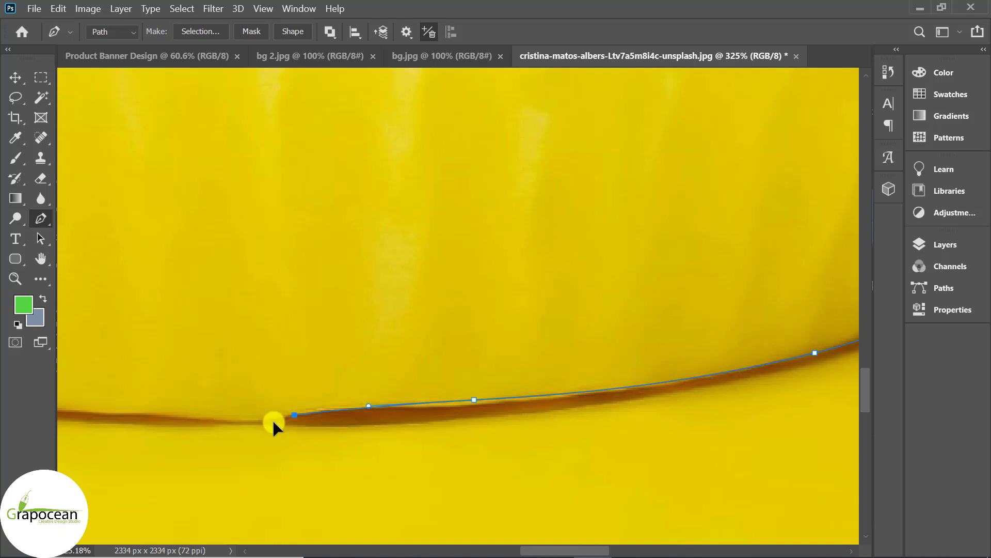
left_click_drag(155, 421, 398, 410)
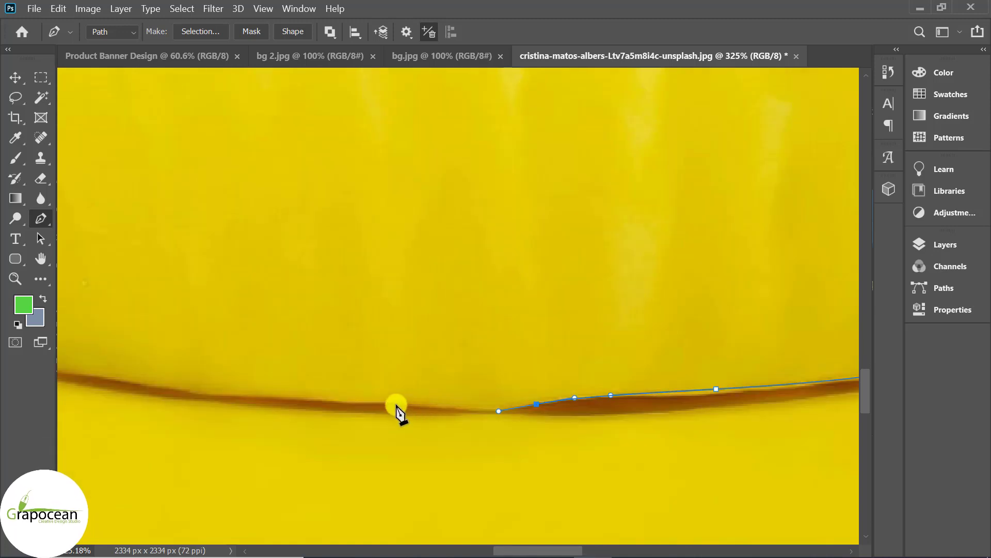
mouse_move(230, 394)
left_mouse_down()
mouse_move(150, 386)
mouse_move(497, 435)
left_mouse_up()
left_click_drag(408, 387, 403, 388)
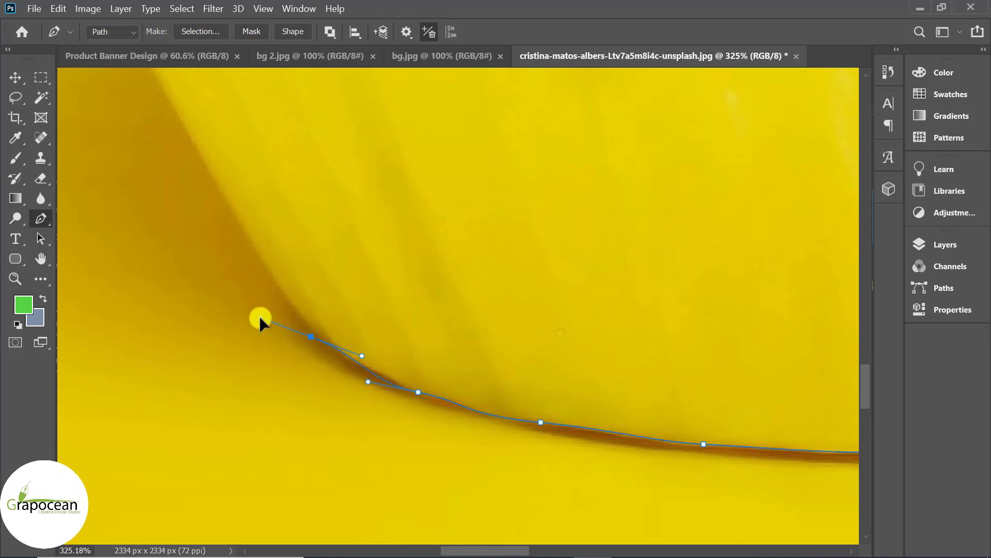
left_click(344, 359)
left_click(255, 243)
Step: Trace the path up the liner's left side to where it meets the frosting
scroll(370, 309, "down", 5)
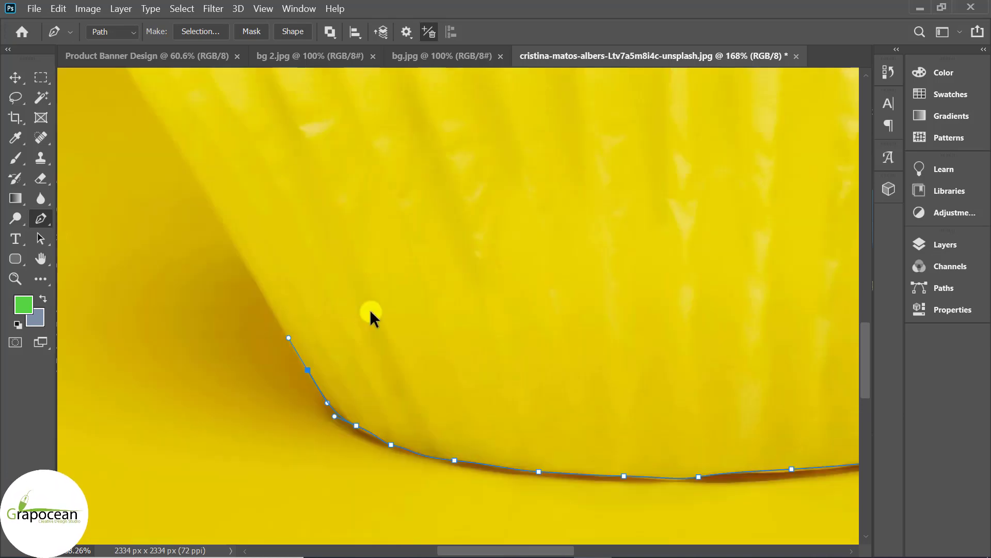
left_click_drag(393, 139, 336, 75)
scroll(323, 73, "up", 2)
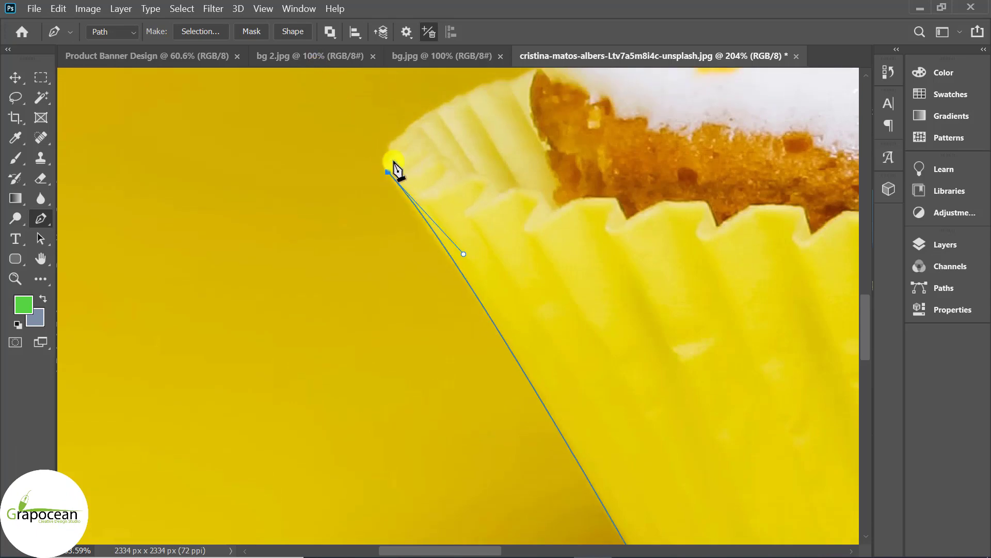
scroll(394, 166, "up", 2)
left_click(302, 289)
left_click(307, 264)
left_click_drag(373, 221, 406, 206)
scroll(406, 207, "down", 2)
scroll(413, 254, "up", 3)
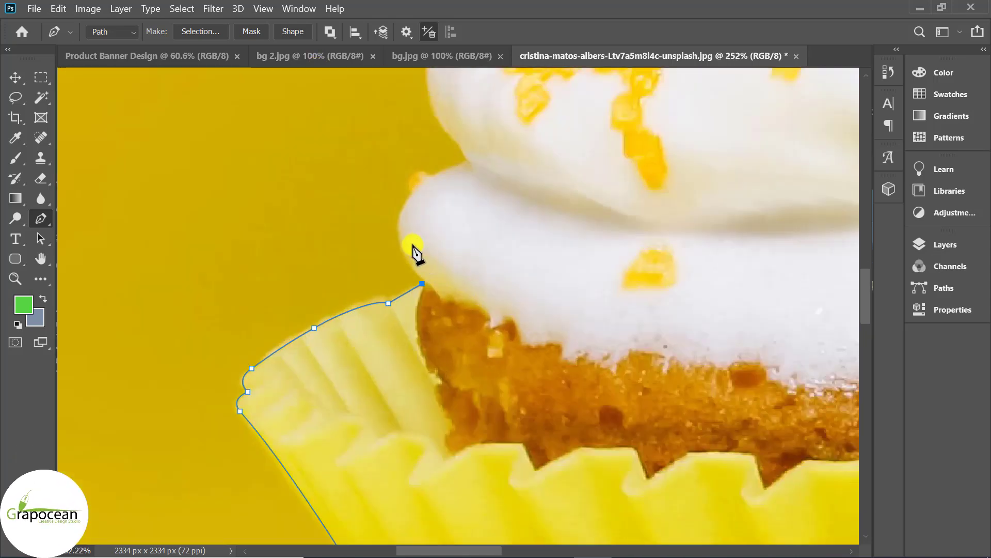
left_click(369, 314)
Step: Trace the frosting's left edge and orange topping up to the frosting peak
scroll(465, 228, "up", 3)
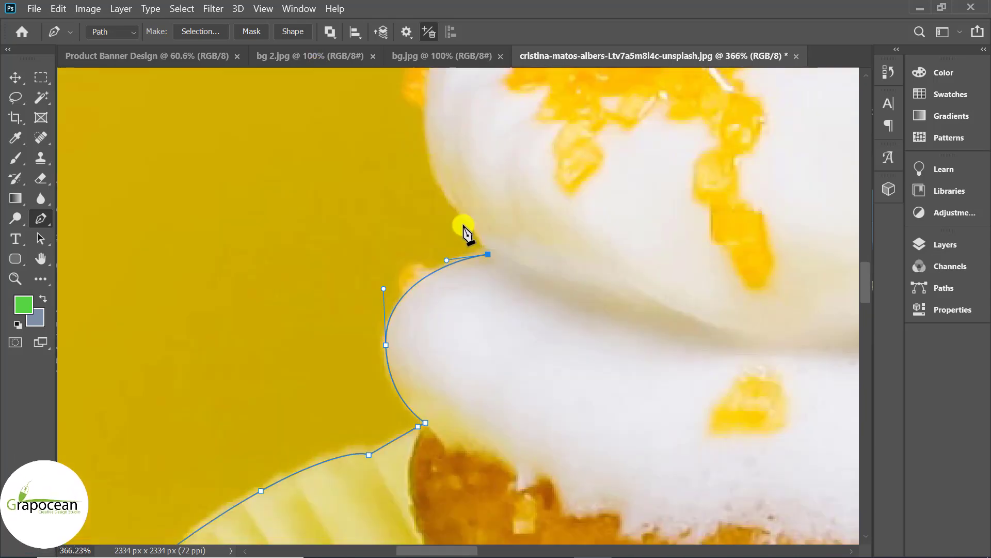
scroll(425, 166, "down", 1)
left_click_drag(490, 325, 470, 304)
left_click_drag(457, 273, 452, 256)
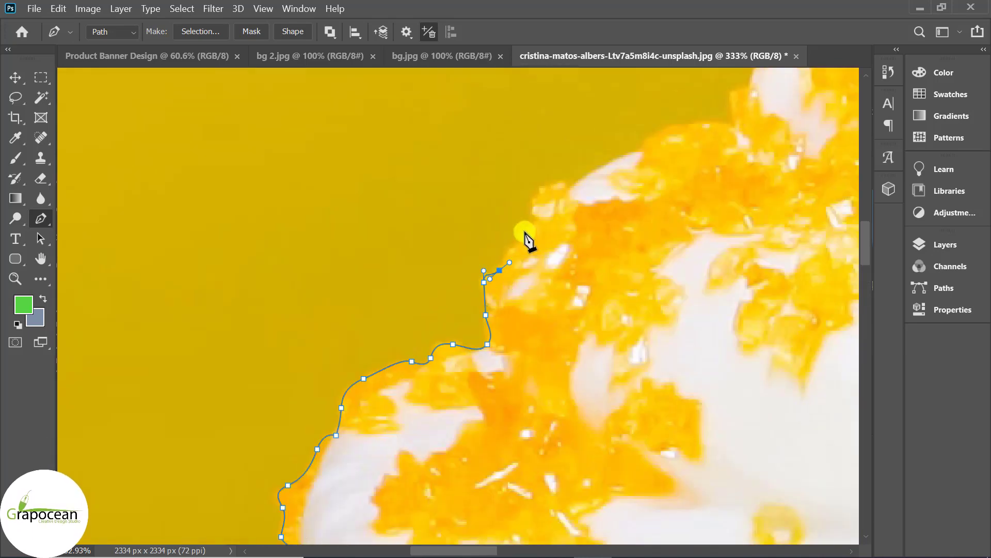
left_click(572, 188)
left_click(640, 151)
left_click(675, 124)
left_click(714, 124)
left_click_drag(731, 127, 734, 109)
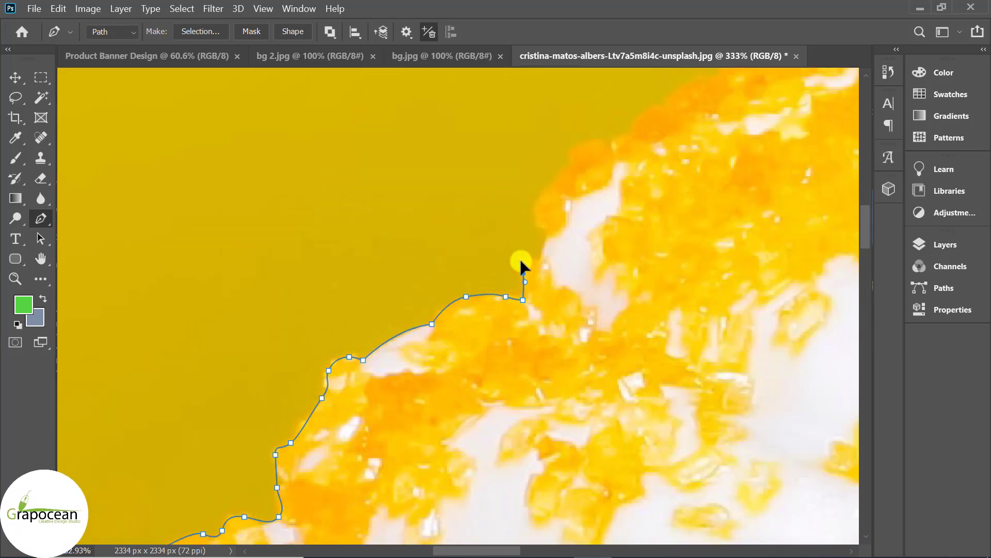
left_click(588, 183)
left_click(643, 162)
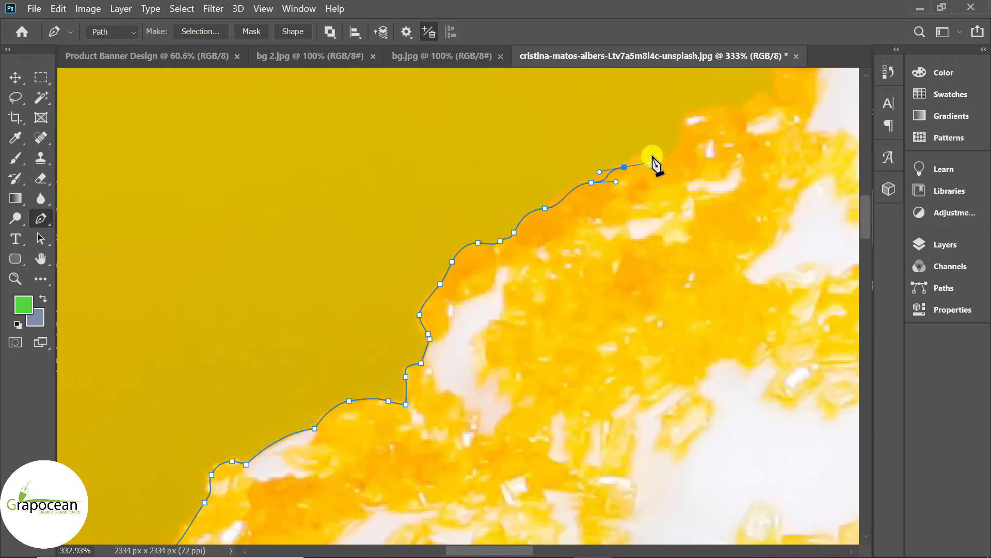
left_click(702, 110)
left_click(549, 209)
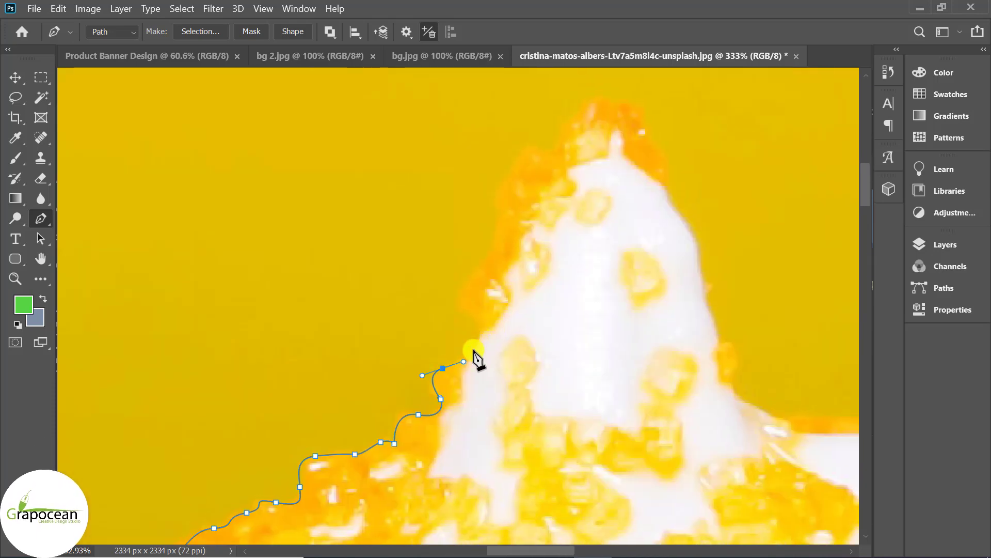
left_click_drag(470, 353, 475, 343)
mouse_move(493, 216)
left_mouse_down()
mouse_move(594, 207)
mouse_move(679, 381)
left_mouse_up()
Step: Continue the path down the peak's right side and along the topping's upper edge
left_click(718, 141)
left_click(732, 170)
scroll(731, 212, "up", 2)
scroll(680, 380, "up", 2)
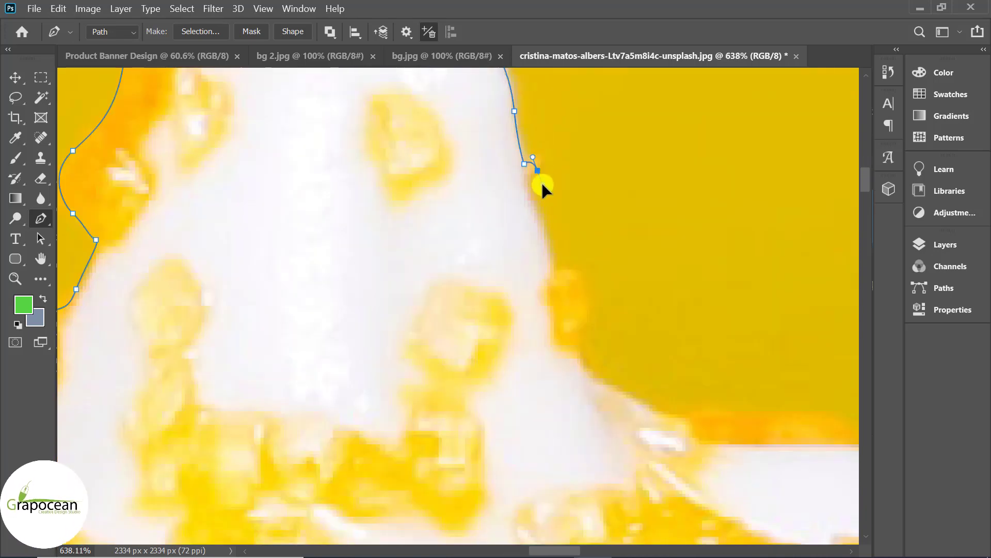
left_click_drag(603, 381, 619, 393)
left_click_drag(557, 267, 596, 271)
mouse_move(777, 331)
left_mouse_down()
mouse_move(693, 346)
mouse_move(688, 217)
left_mouse_up()
left_click(769, 325)
left_click_drag(769, 325, 541, 225)
left_click_drag(611, 226, 638, 224)
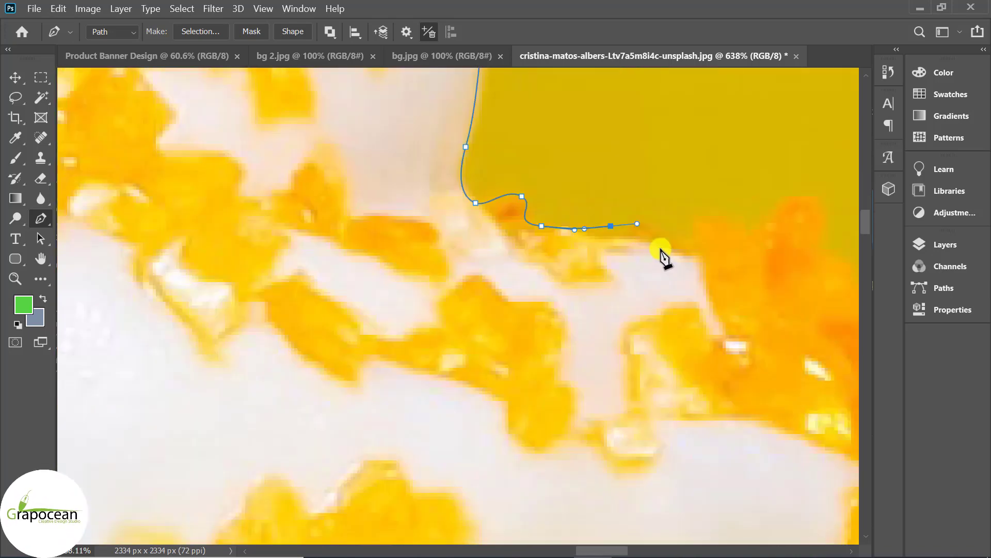
left_click(826, 216)
mouse_move(825, 216)
left_mouse_down()
mouse_move(677, 131)
mouse_move(684, 168)
left_mouse_up()
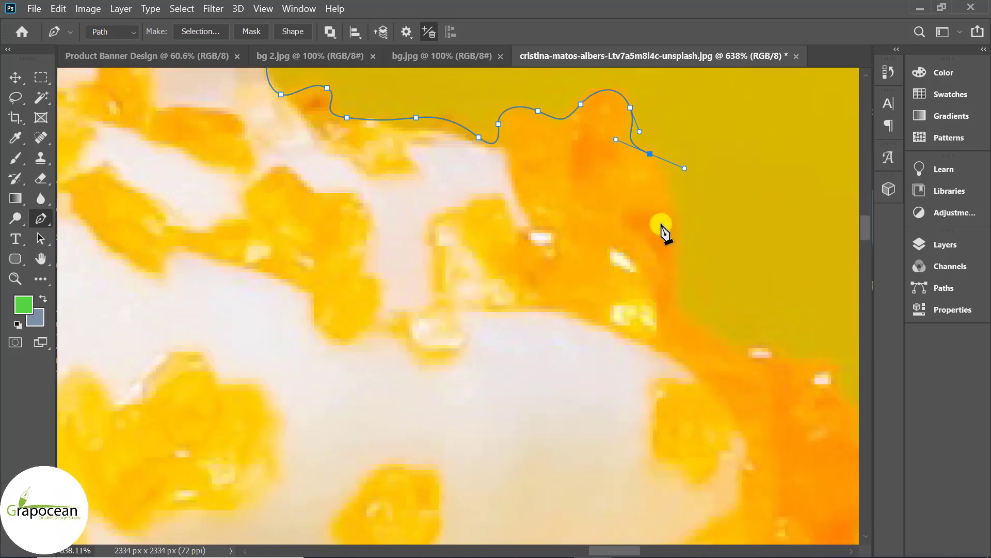
Step: Curve the path around the topping's right bump down to where frosting meets cup
left_click(684, 325)
left_click_drag(684, 325, 588, 237)
left_click(678, 267)
mouse_move(784, 372)
left_mouse_down()
mouse_move(753, 365)
mouse_move(731, 261)
left_mouse_up()
left_click_drag(748, 294, 773, 305)
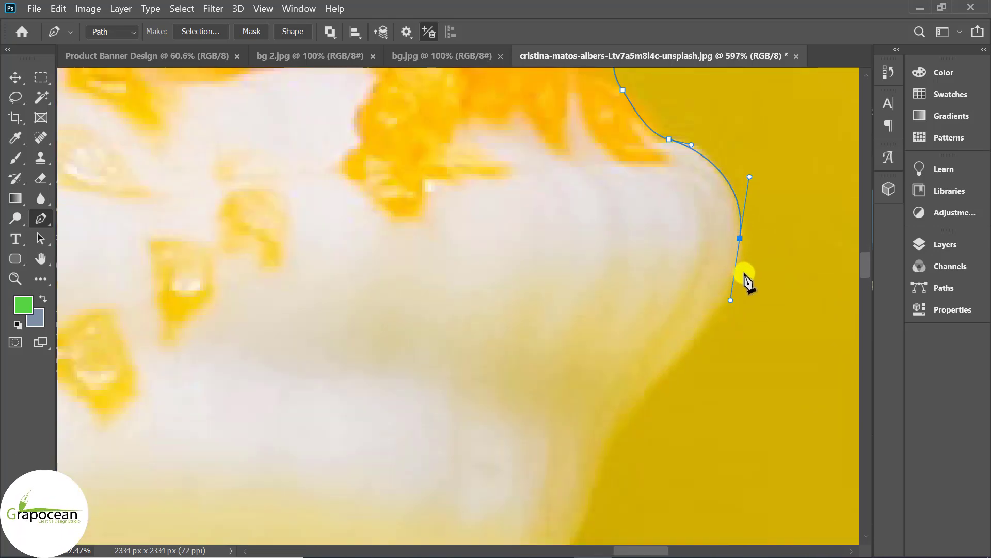
left_click_drag(712, 275, 700, 331)
scroll(578, 319, "down", 5)
scroll(550, 388, "up", 4)
left_click_drag(503, 306, 523, 314)
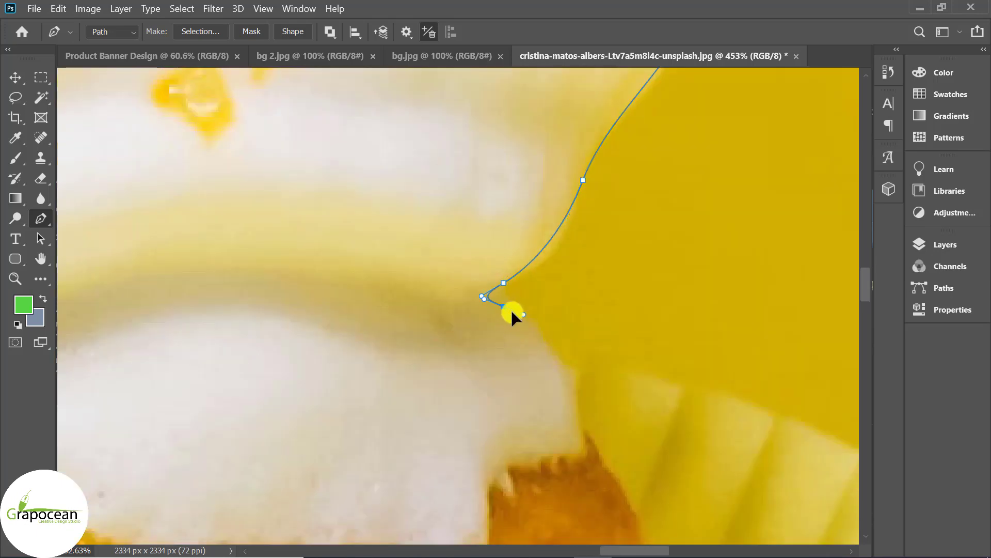
Step: Add anchors along the cup's rim and pleated edge
left_click(554, 355)
scroll(597, 367, "down", 3)
left_click(531, 261)
left_click(615, 288)
scroll(641, 299, "down", 2)
left_click(564, 275)
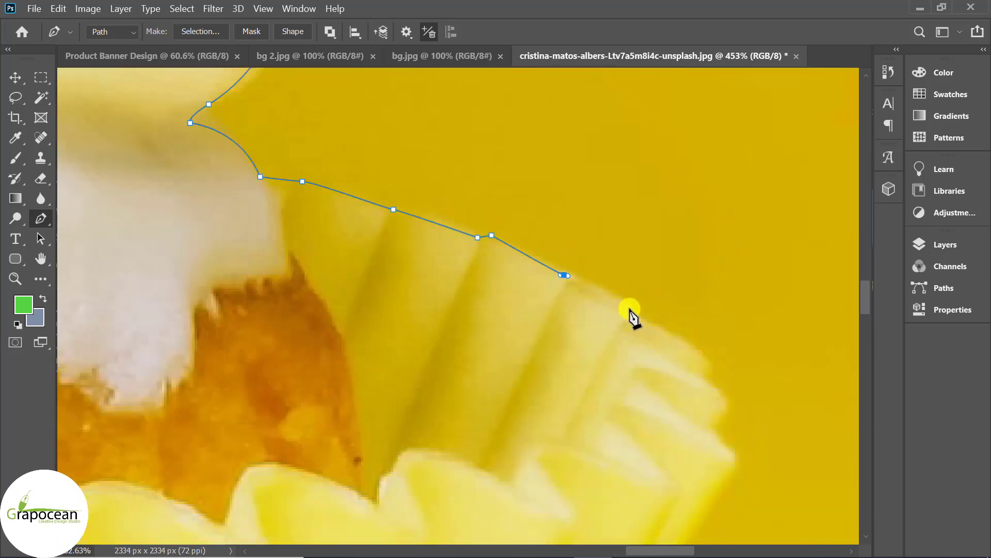
left_click(633, 313)
left_click(639, 321)
left_click(709, 362)
left_click(701, 377)
Step: Extend the path down the cup's side to close the outline
scroll(708, 372, "down", 3)
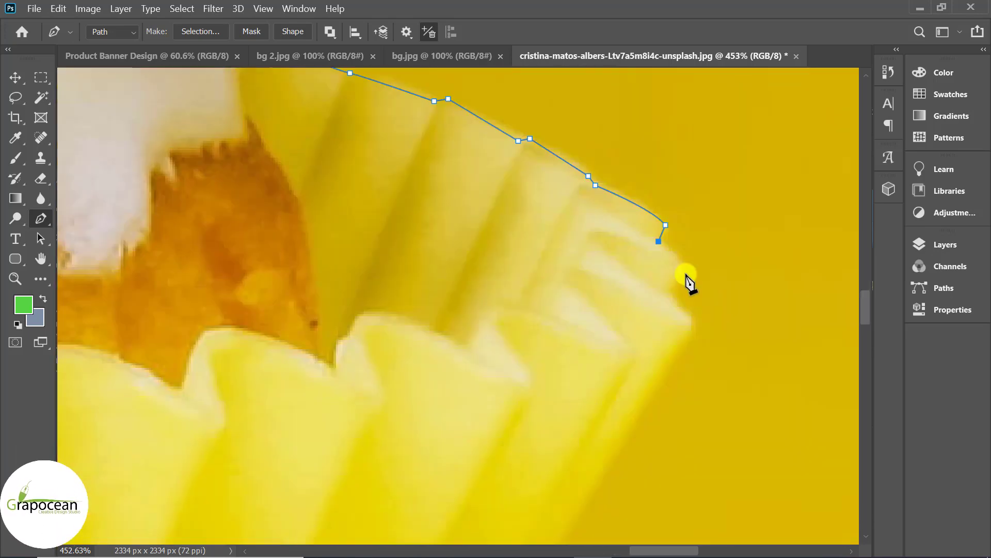
left_click(668, 298)
left_click(689, 320)
scroll(692, 315, "down", 3)
scroll(711, 206, "down", 2)
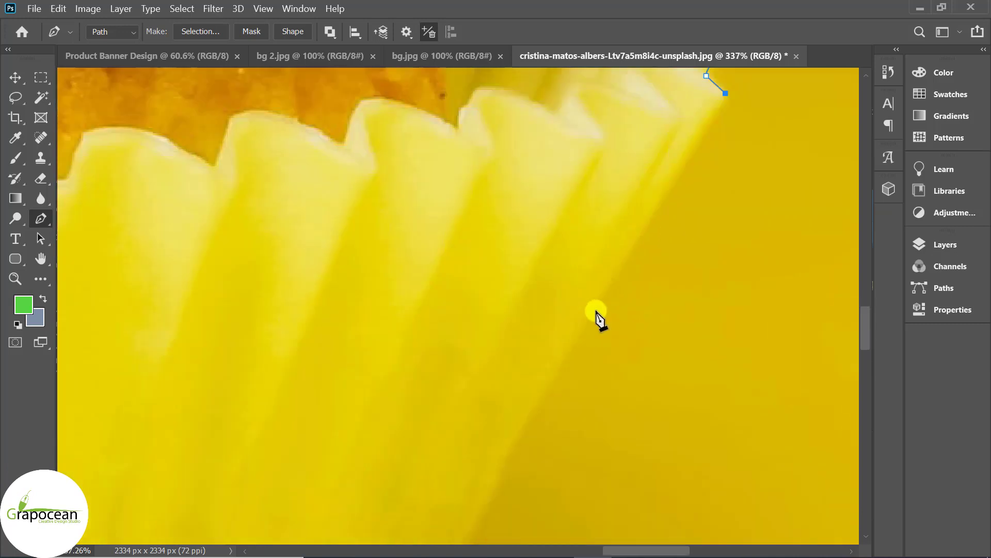
scroll(598, 322, "down", 3)
left_click(674, 198)
left_click(632, 278)
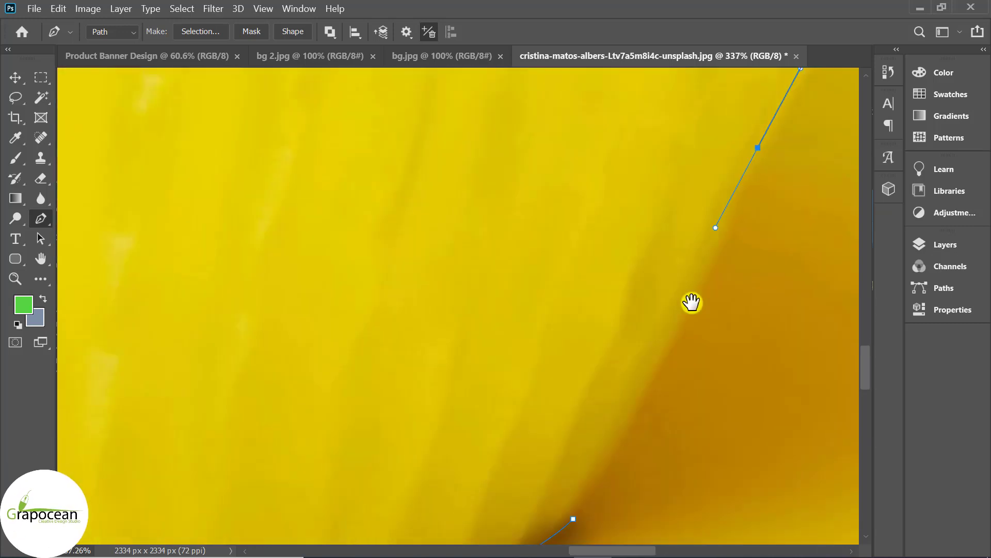
scroll(640, 330, "down", 3)
scroll(641, 330, "left", 3)
left_click_drag(671, 346, 633, 420)
scroll(646, 473, "down", 5)
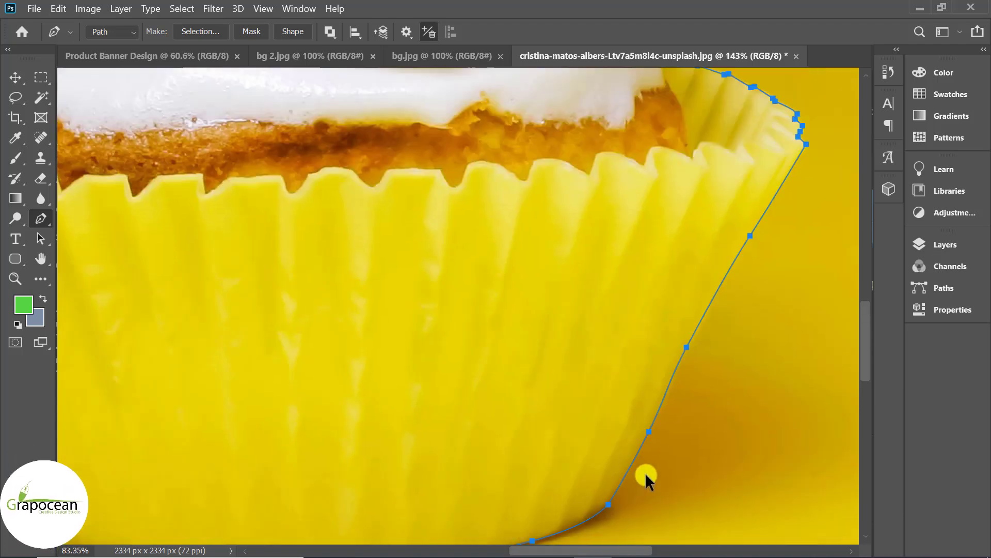
scroll(646, 469, "down", 5)
scroll(648, 462, "down", 2)
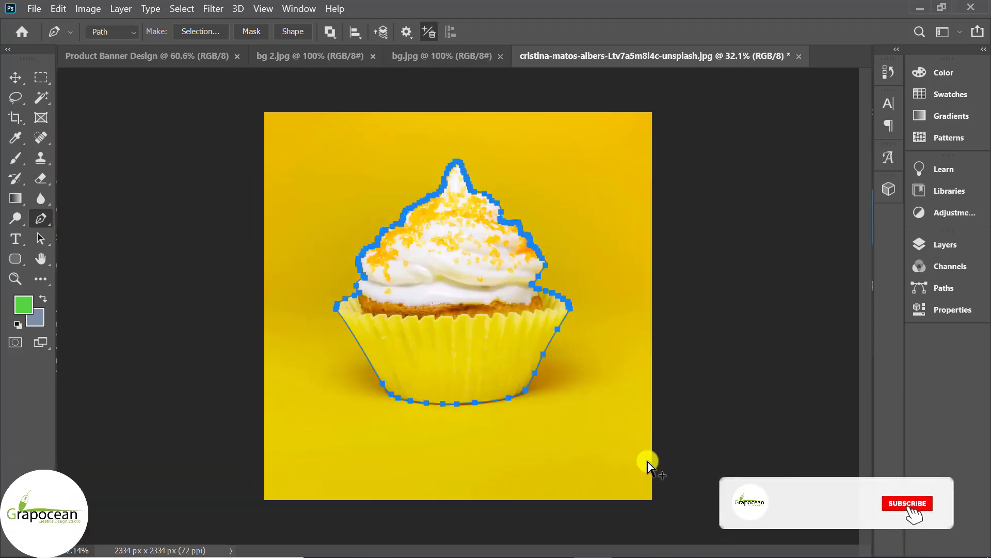
Step: Load the cupcake path as a selection and add a layer mask from it
key("ctrl+Return")
scroll(649, 462, "up", 2)
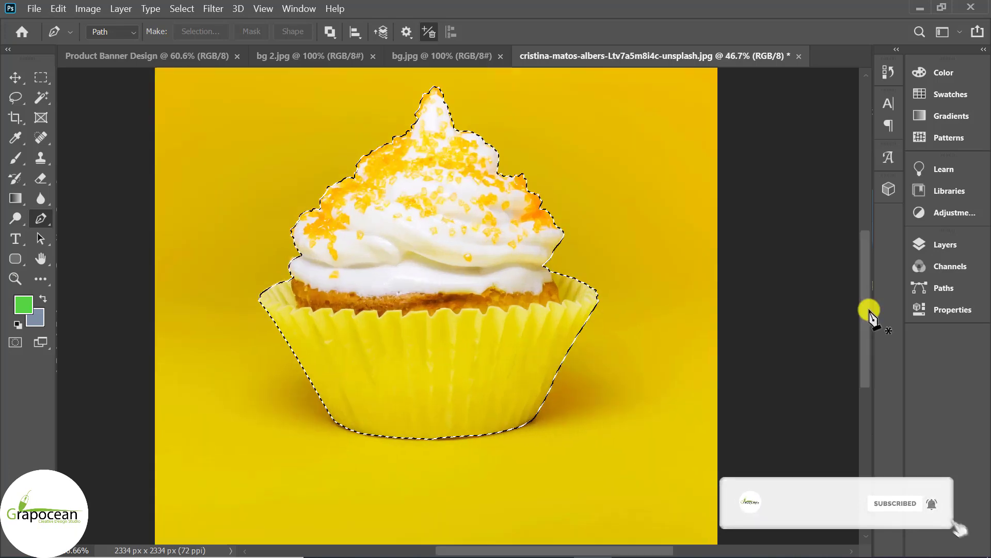
left_click(945, 245)
left_click(793, 529)
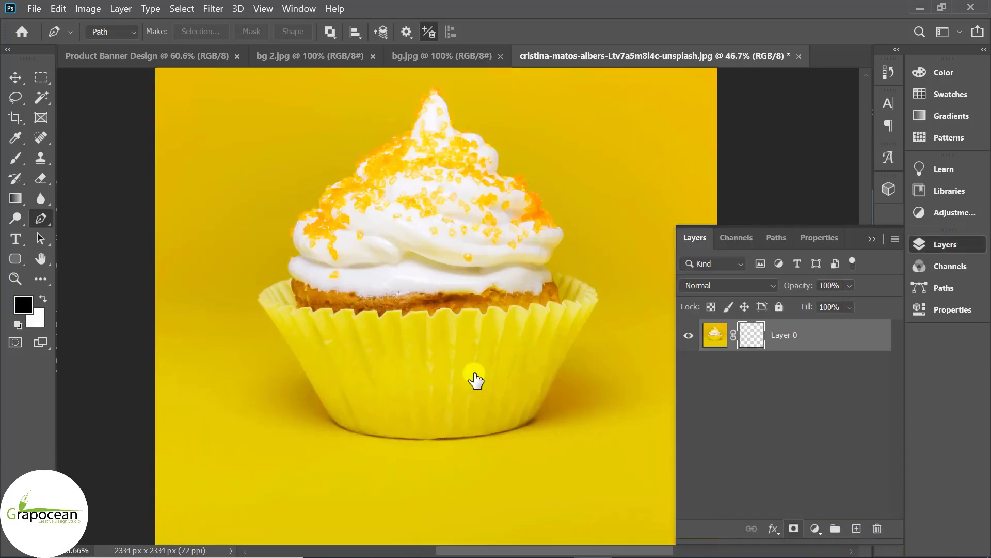
Step: Drag the masked cupcake layer toward the Product Banner Design tab with the Move tool
scroll(494, 368, "down", 3)
scroll(494, 368, "down", 1)
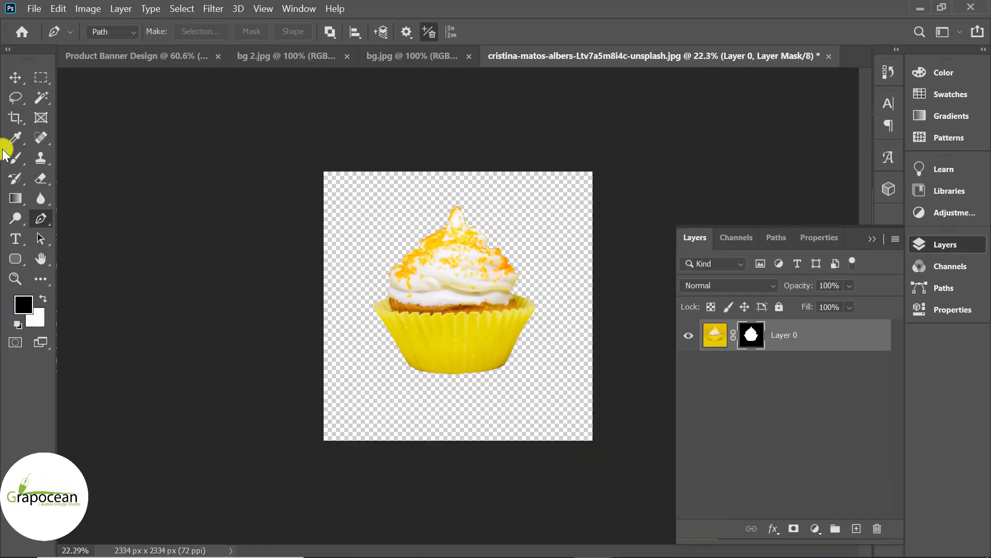
left_click(15, 77)
left_click_drag(471, 287, 200, 111)
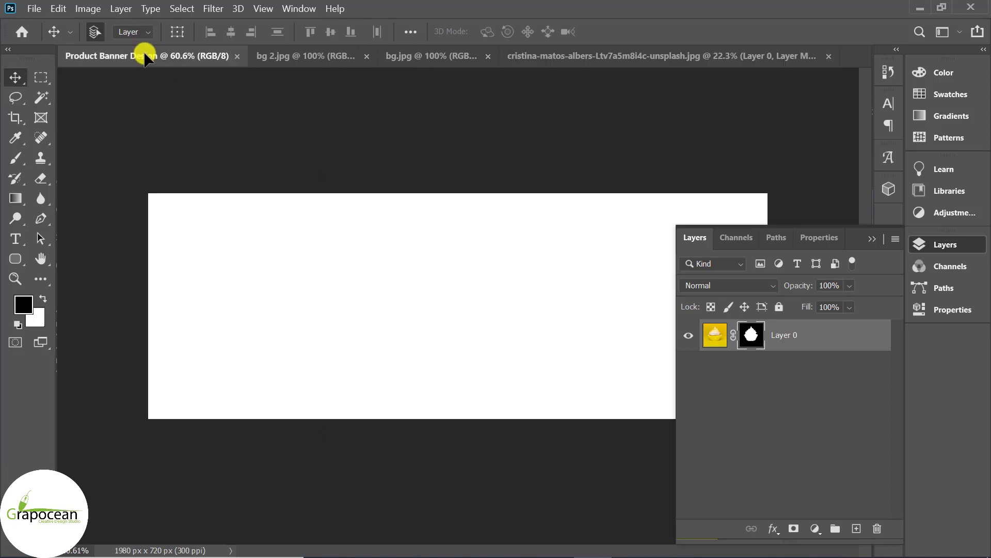
Step: Drop the cupcake into Product Banner Design, scale it to about 43% and place it right
left_click_drag(147, 47, 523, 332)
scroll(521, 327, "down", 2)
scroll(521, 327, "down", 1)
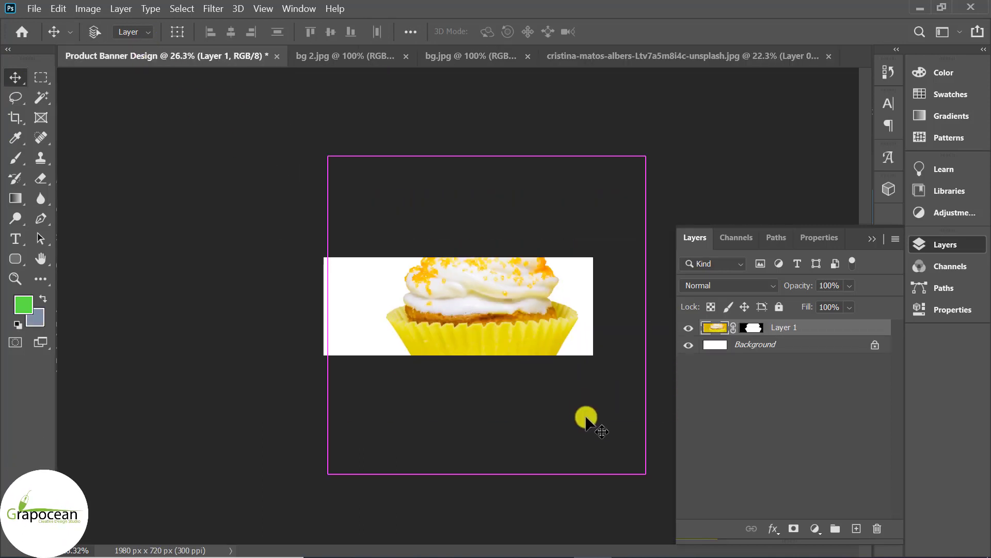
key("ctrl+t")
left_click_drag(637, 471, 524, 419)
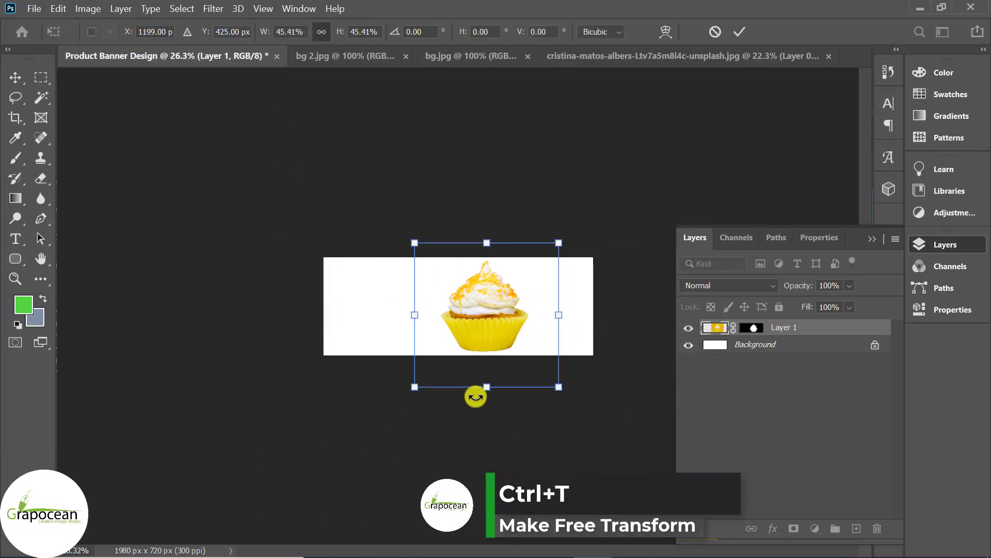
scroll(481, 362, "up", 2)
left_click_drag(516, 346, 585, 356)
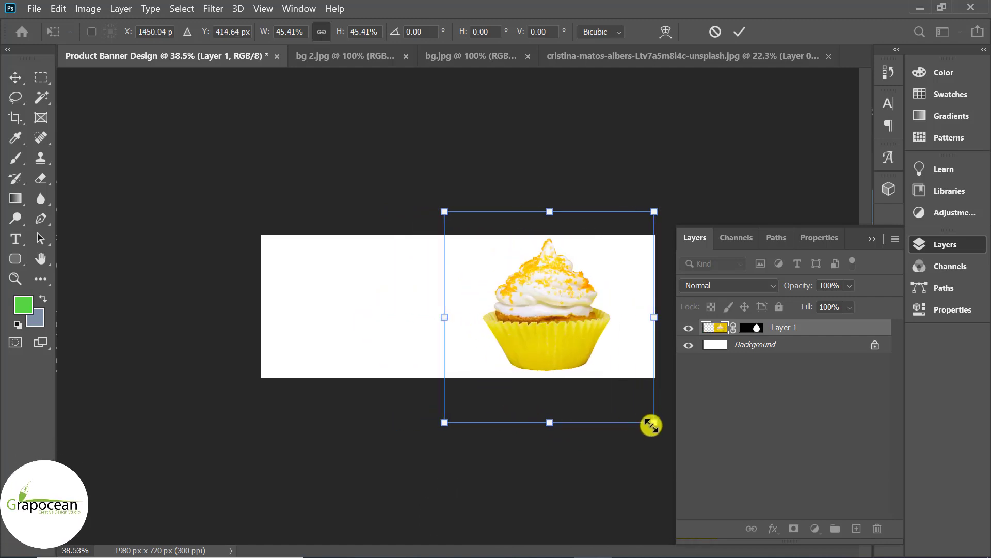
left_click_drag(654, 422, 649, 416)
left_click_drag(565, 358, 562, 345)
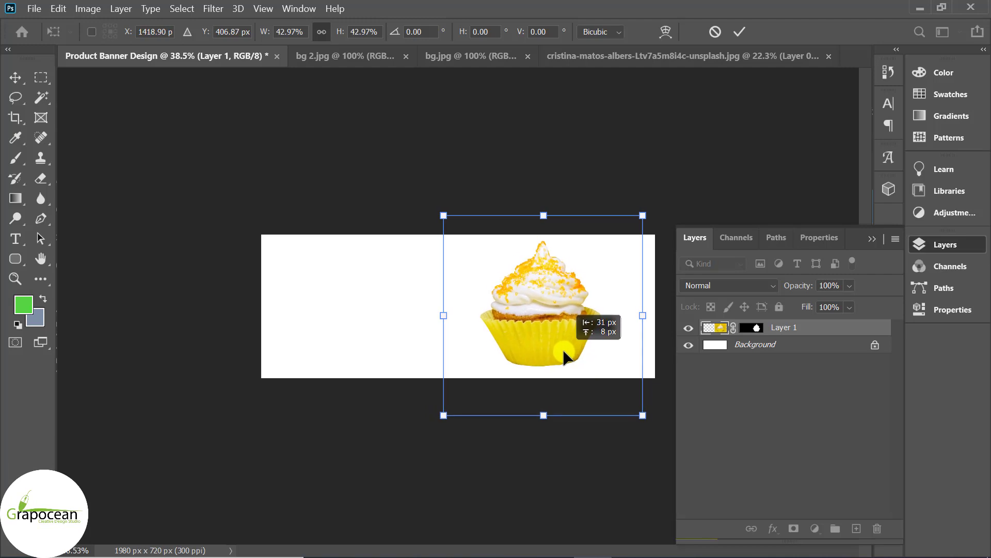
left_click(740, 31)
Step: Unlock the bg 2.jpg window photo layer and copy it into the banner
scroll(602, 345, "up", 2)
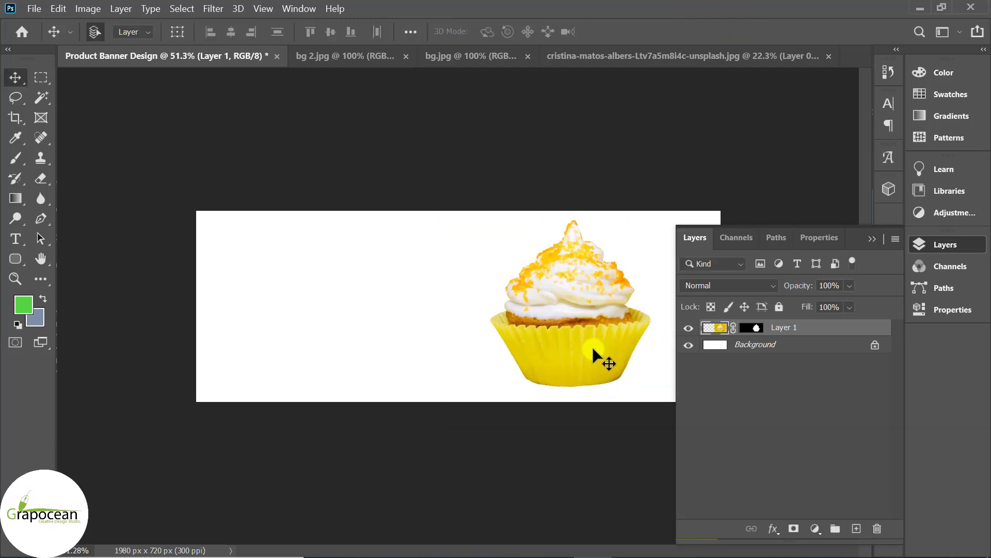
left_click(321, 54)
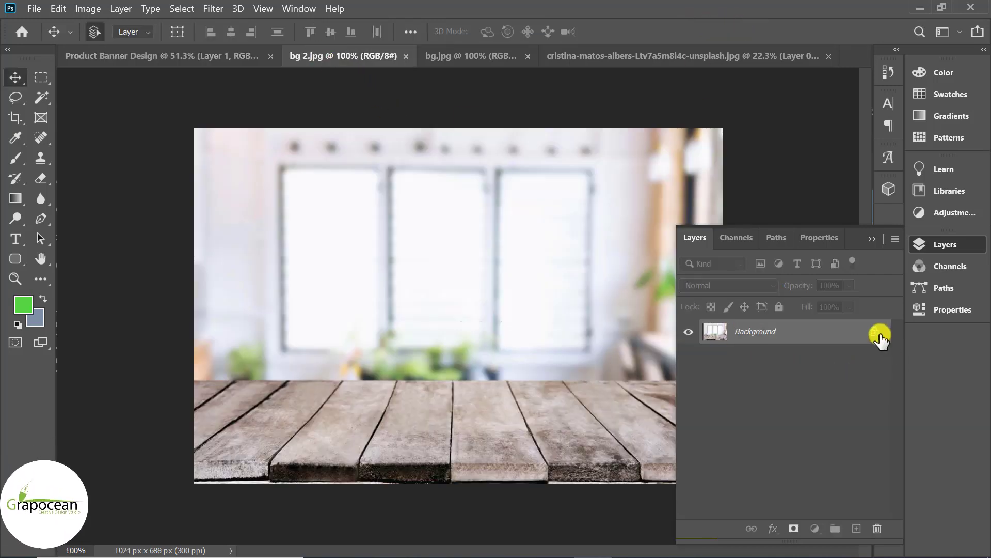
left_click(876, 336)
left_click_drag(457, 217, 359, 317)
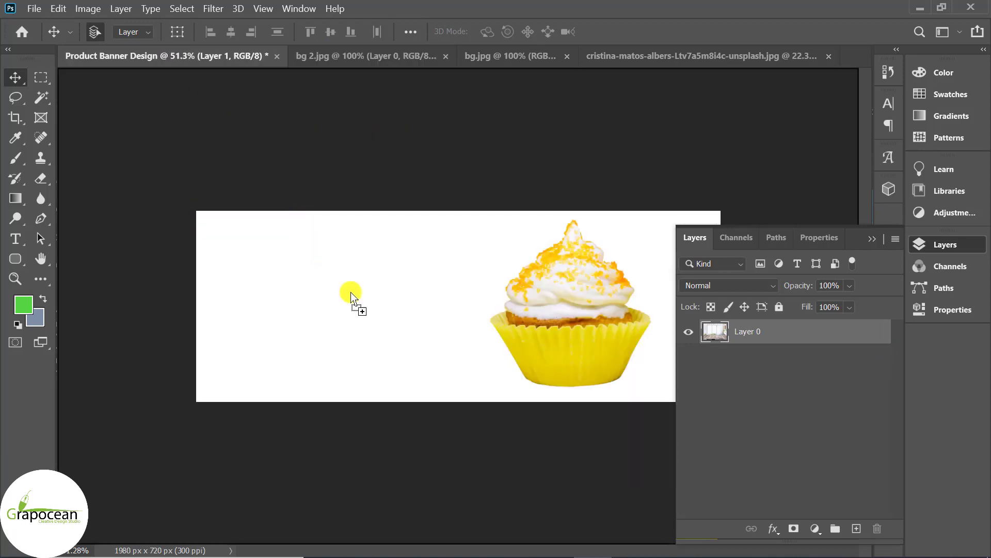
Step: Enlarge the window photo to about 158% over the left side, beneath the cupcake
key("ctrl+t")
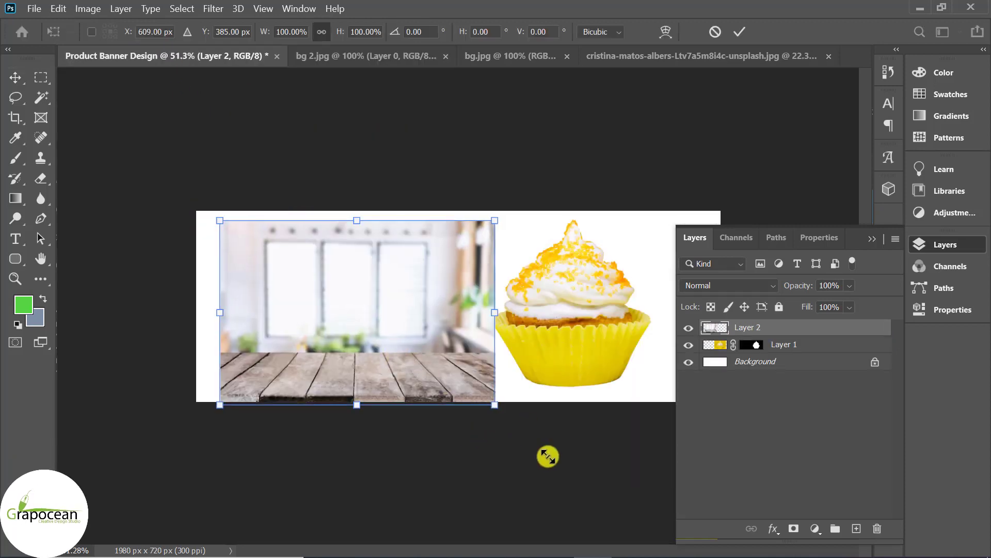
left_click_drag(496, 403, 556, 446)
left_click_drag(415, 383, 381, 388)
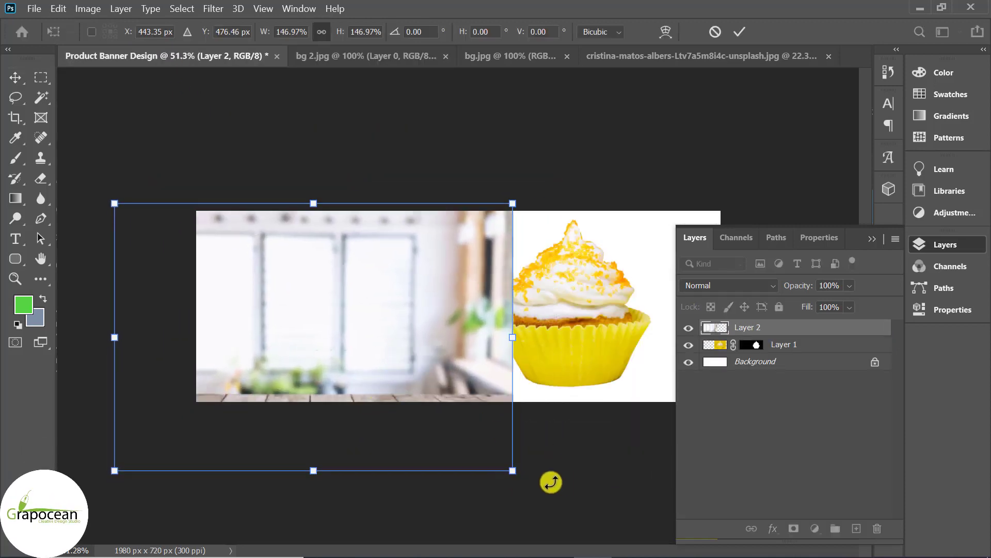
mouse_move(517, 472)
left_mouse_down()
mouse_move(533, 483)
mouse_move(449, 421)
left_mouse_up()
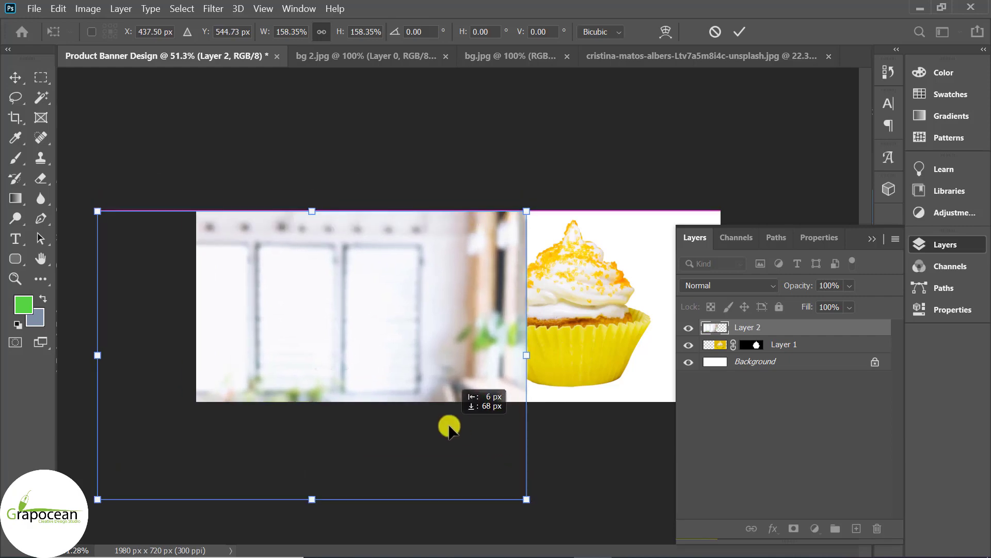
left_click(740, 32)
left_click_drag(796, 331, 848, 349)
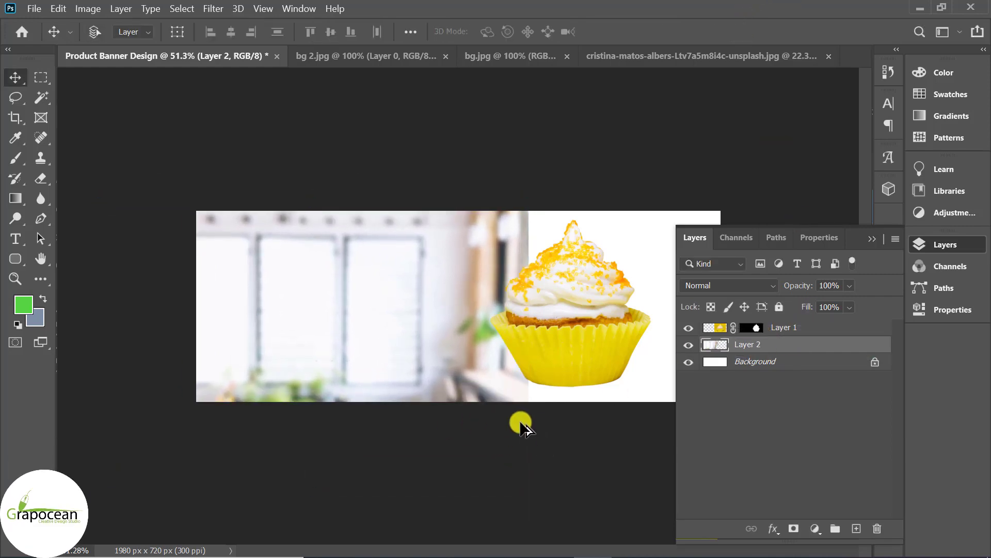
Step: Copy the bg.jpg field photo into the banner at about 110%, placed on the right
left_click(488, 57)
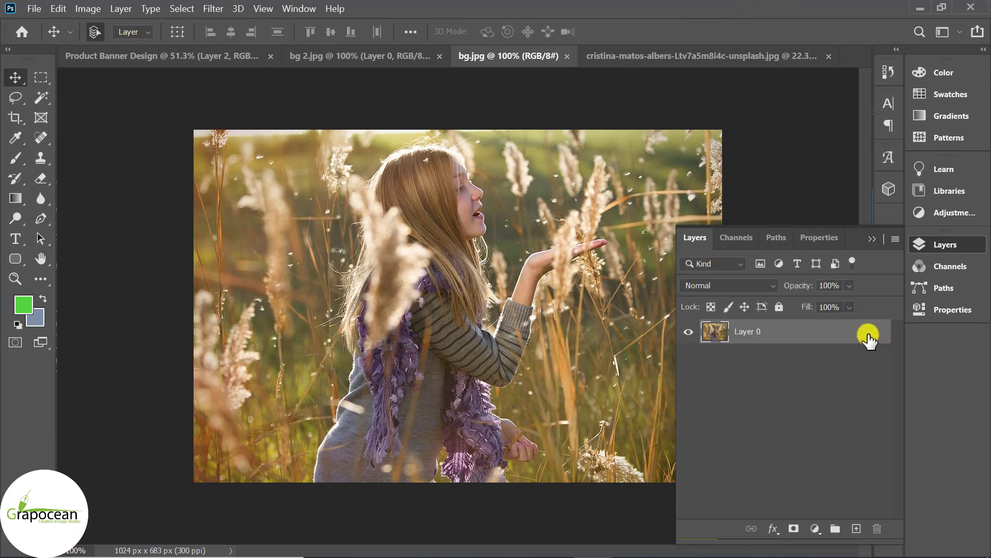
left_click_drag(869, 341, 469, 349)
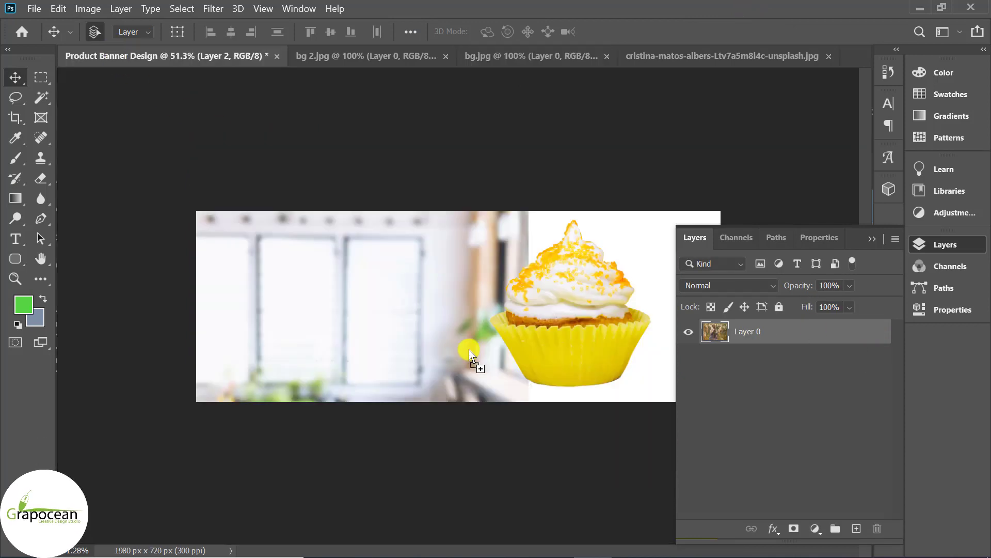
left_click_drag(433, 377, 507, 333)
scroll(537, 400, "down", 2)
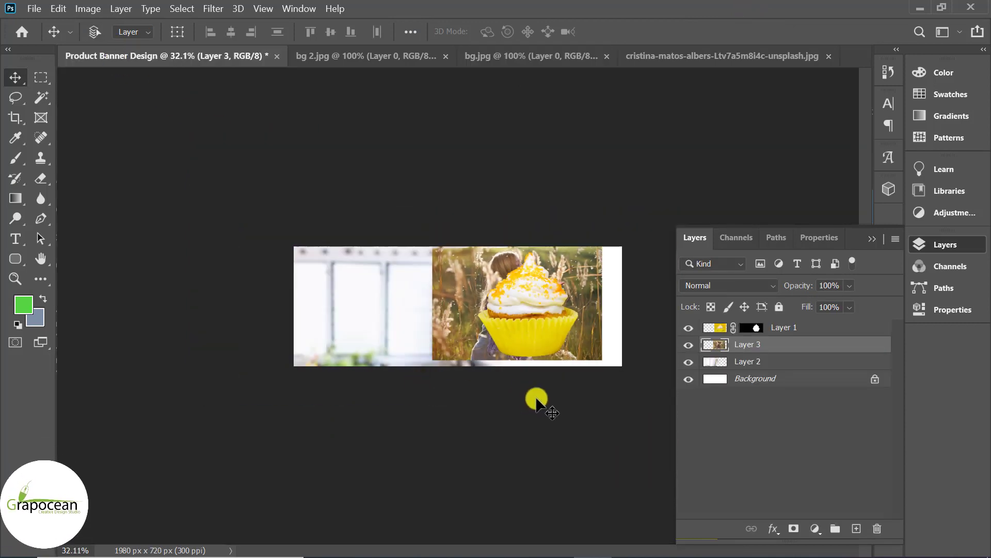
key("ctrl+t")
left_click_drag(602, 359, 624, 376)
left_click_drag(453, 336, 493, 356)
left_click_drag(661, 390, 593, 330)
left_click(739, 32)
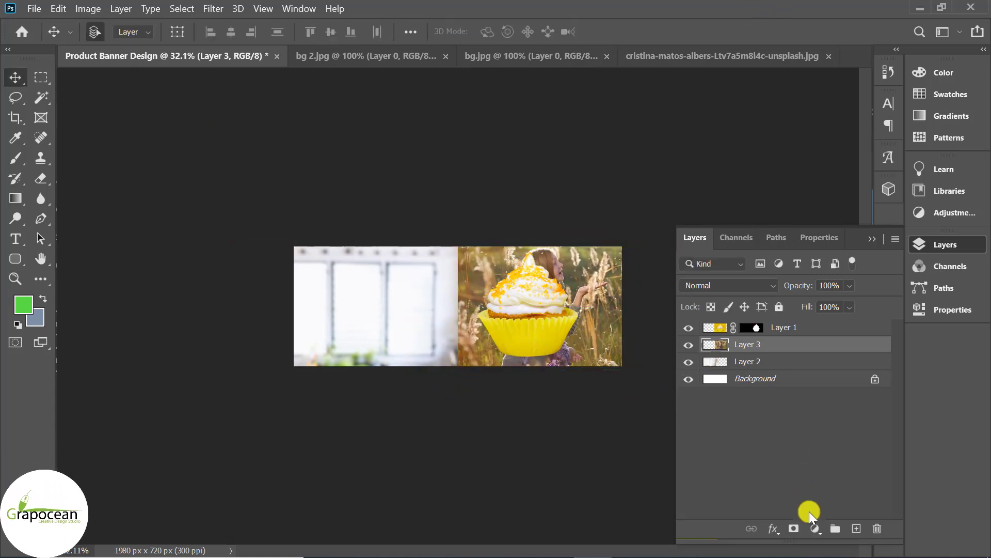
Step: Fade the field photo's left edge with a black-to-white gradient on a layer mask
left_click(15, 198)
key("d")
left_click_drag(470, 346, 475, 351)
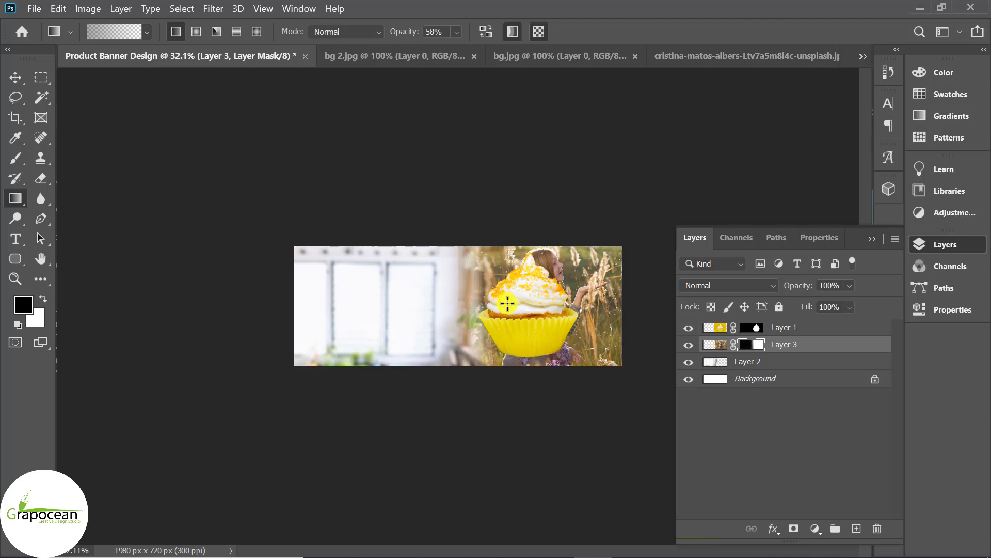
mouse_move(513, 288)
left_mouse_down()
mouse_move(531, 289)
mouse_move(509, 287)
left_mouse_up()
mouse_move(538, 217)
left_mouse_down()
mouse_move(531, 436)
mouse_move(537, 224)
left_mouse_up()
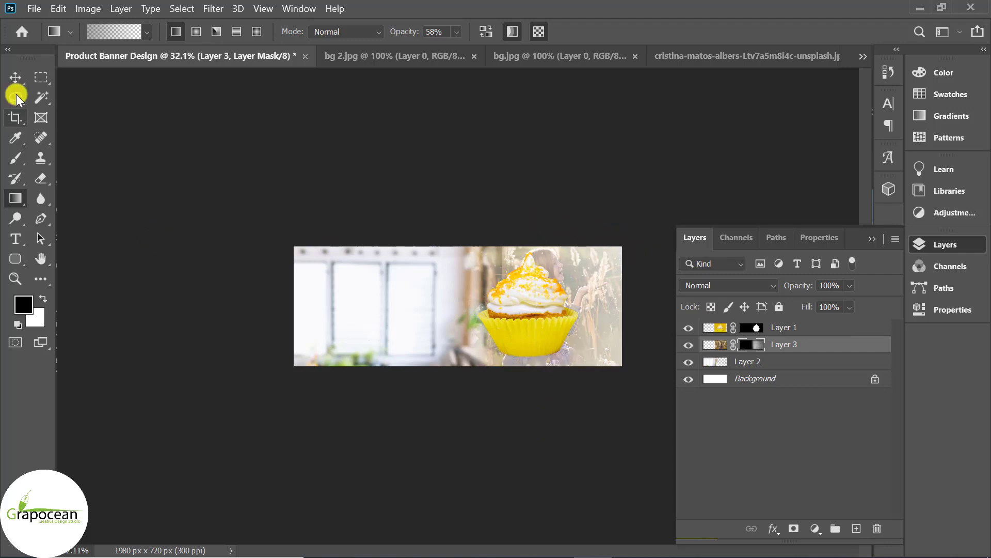
left_click(16, 77)
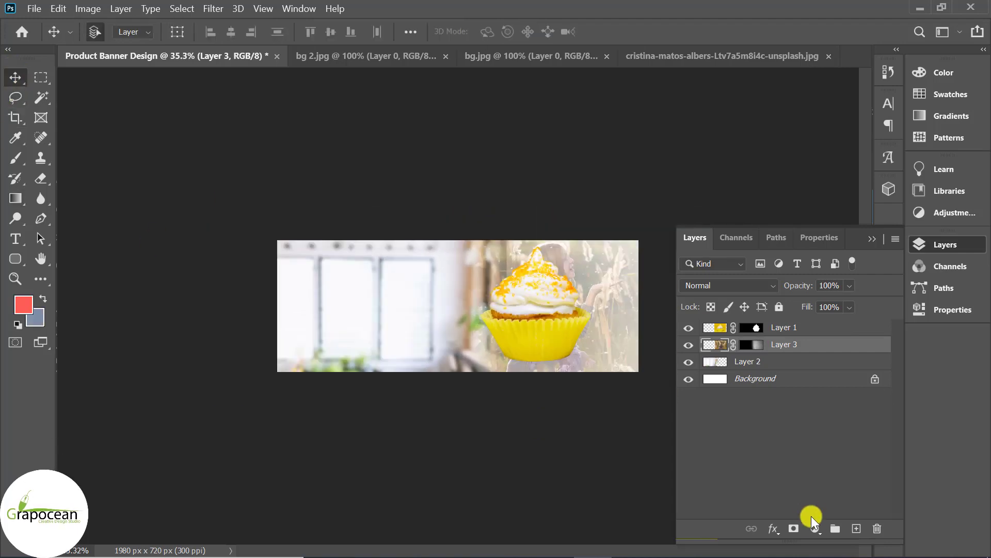
Step: Add a Gradient Fill layer using the Blue_03 preset at a 4.47° angle
left_click(815, 528)
left_click(857, 264)
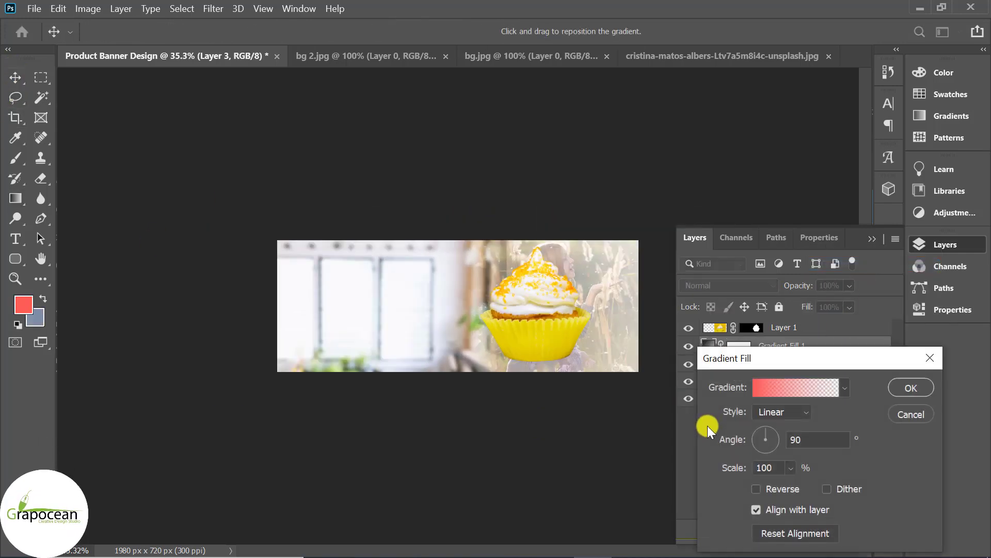
left_click(778, 389)
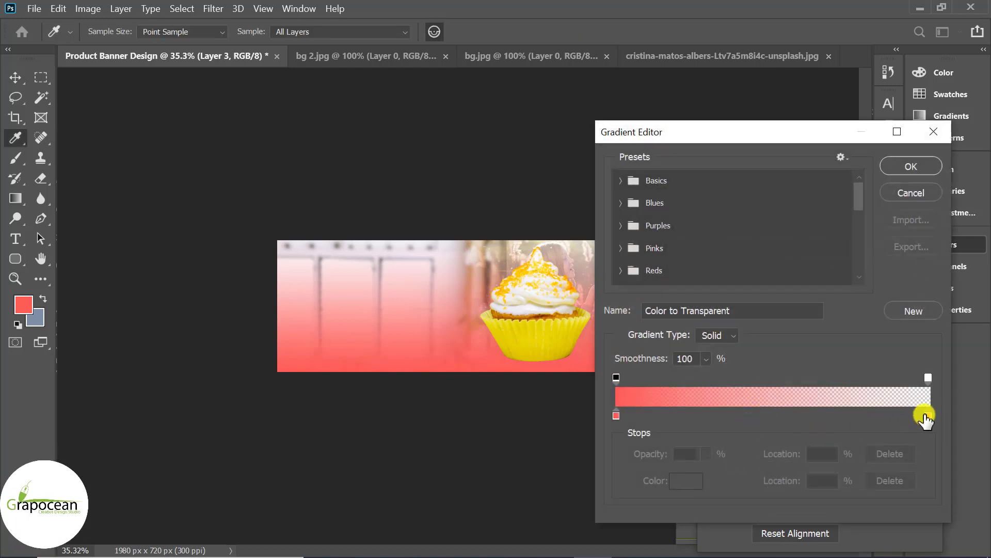
left_click(619, 203)
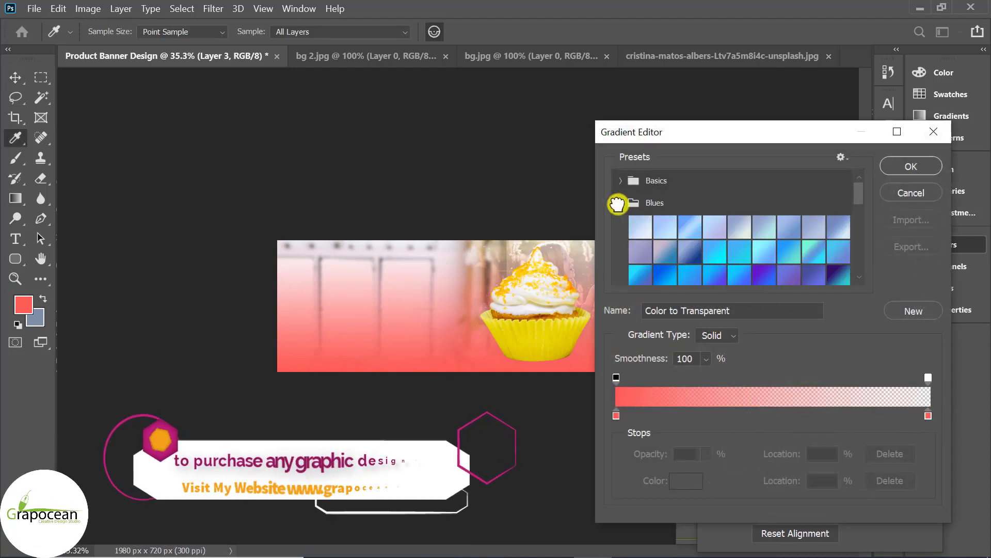
left_click(618, 203)
left_click(692, 221)
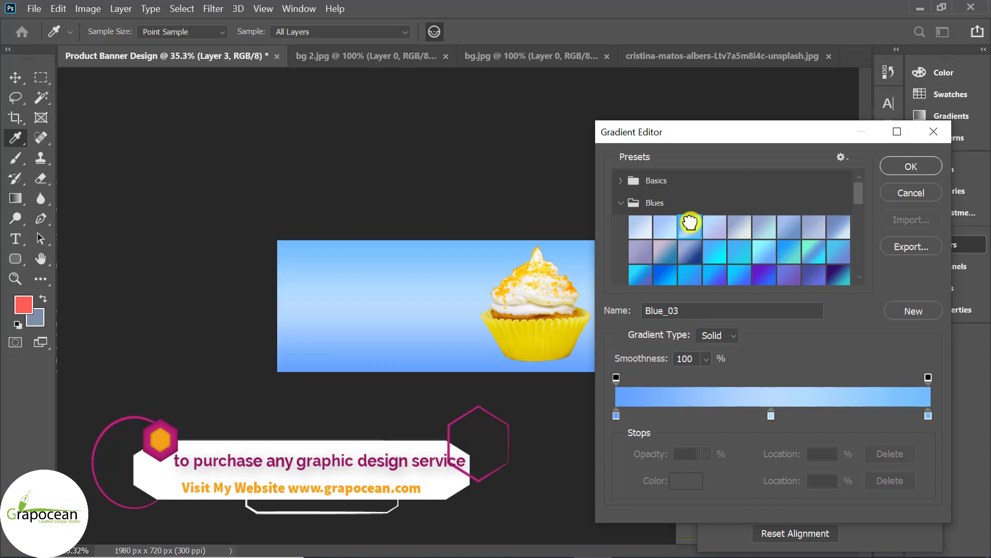
left_click(911, 166)
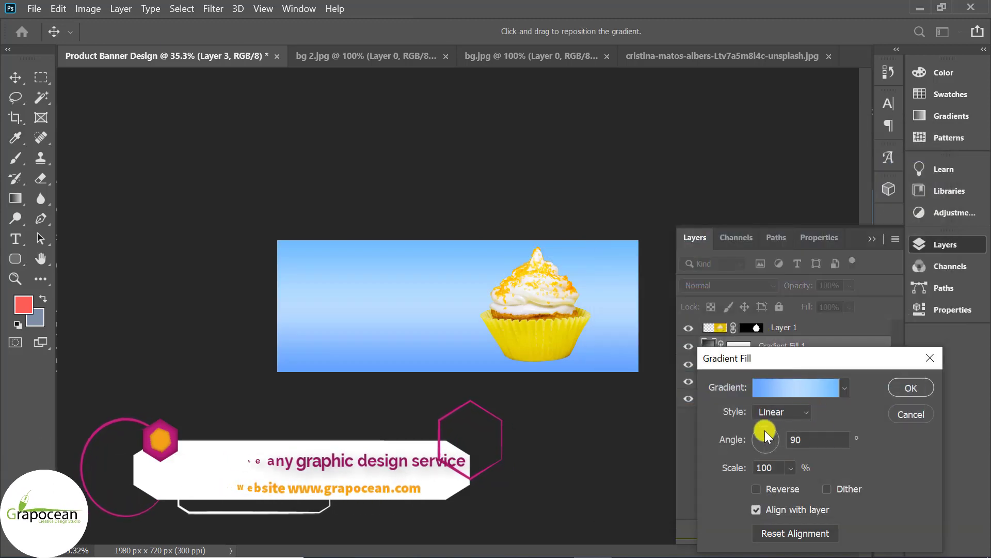
left_click(781, 438)
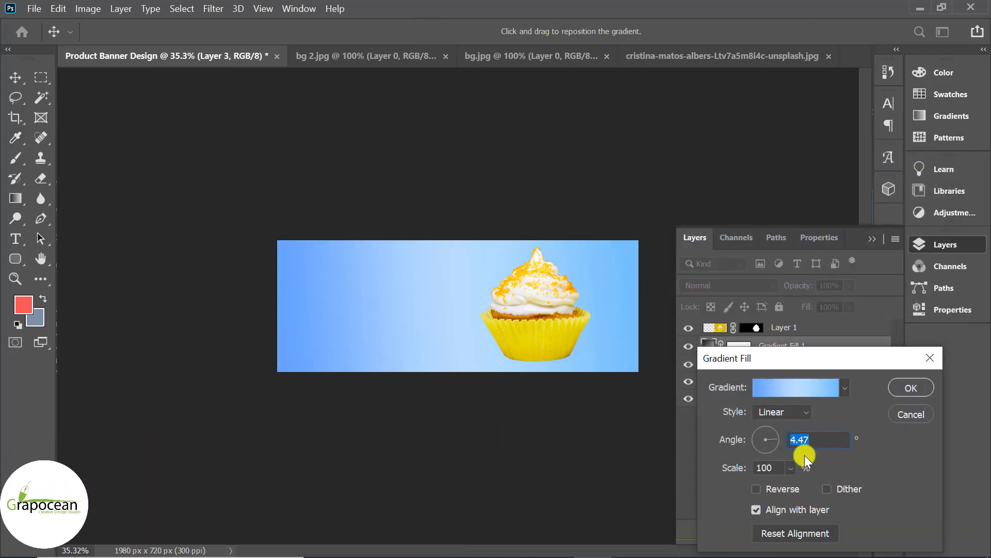
Step: Set the gradient's right stop to ff5e57, add a middle stop ffc048, and confirm
left_click(826, 389)
double_click(926, 416)
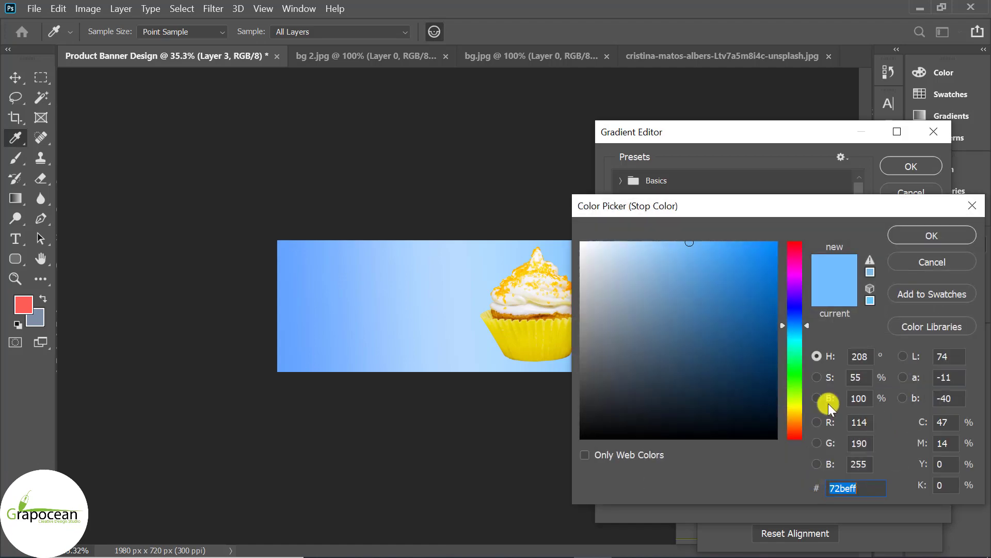
type("ff5e57")
left_click(934, 235)
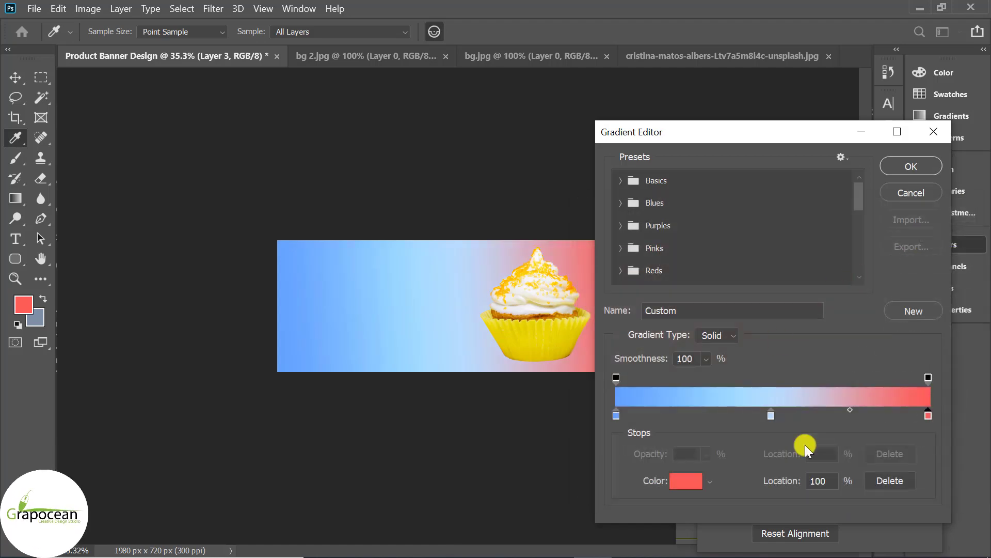
double_click(774, 414)
type("ffc048")
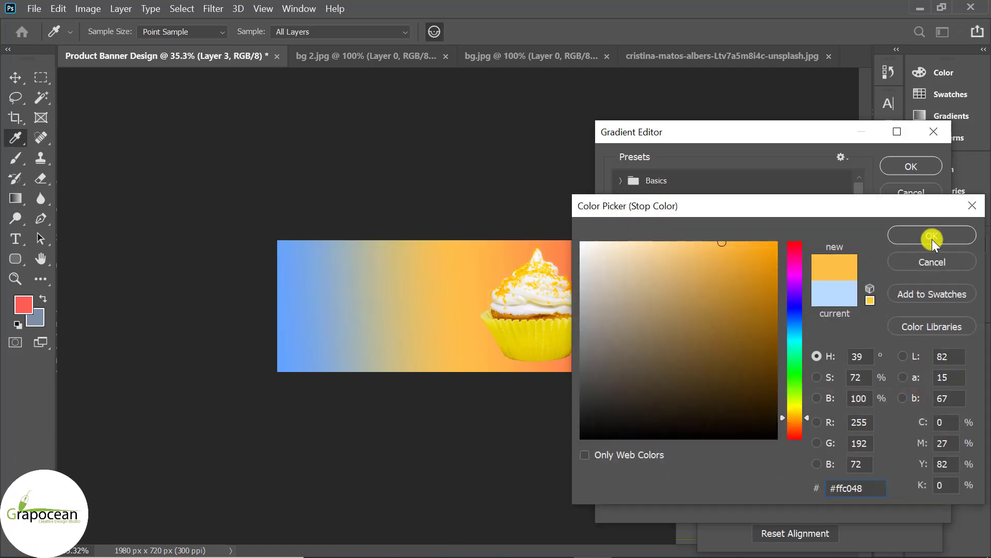
left_click(932, 239)
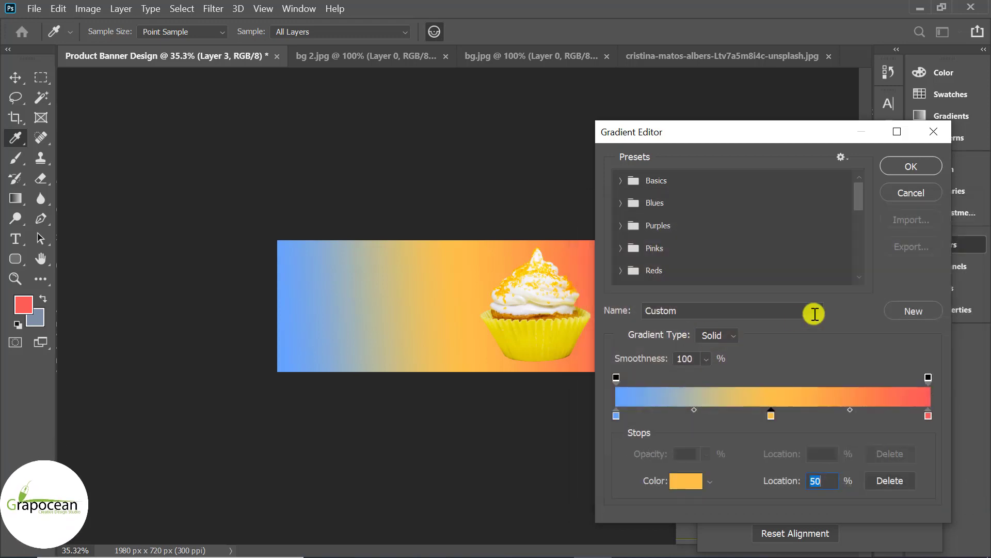
key("Return")
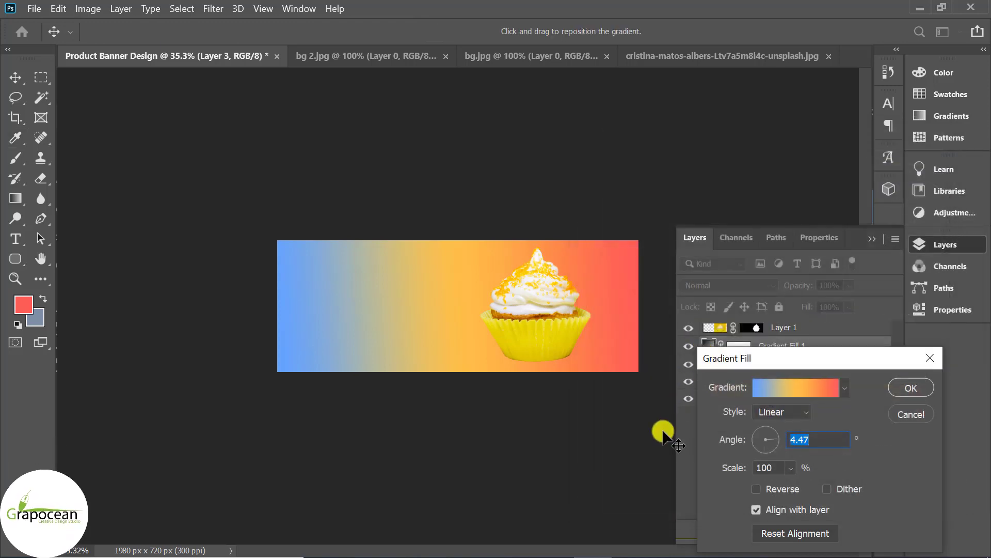
key("Return")
Step: Lower Gradient Fill 1's opacity to about 80%
left_click(849, 286)
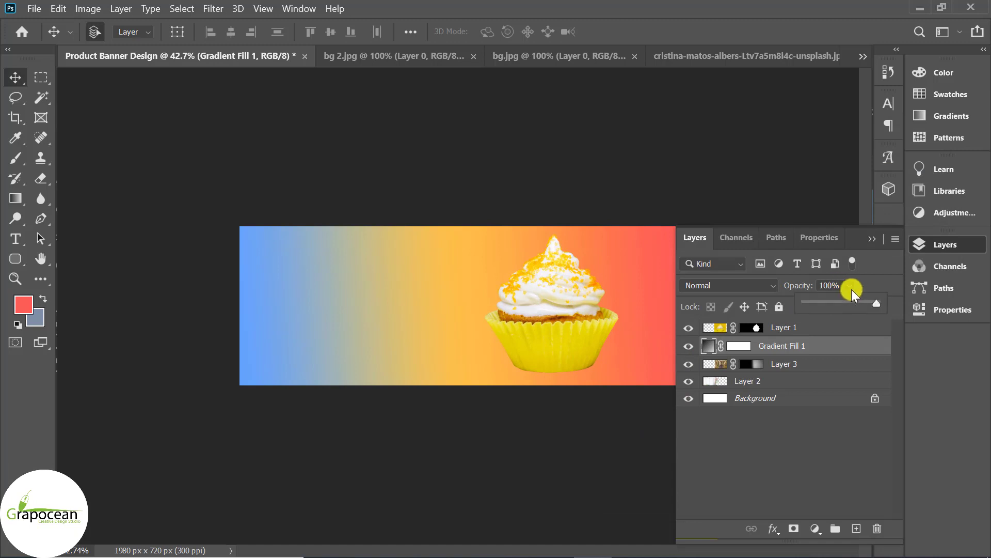
left_click(865, 301)
scroll(482, 486, "down", 2)
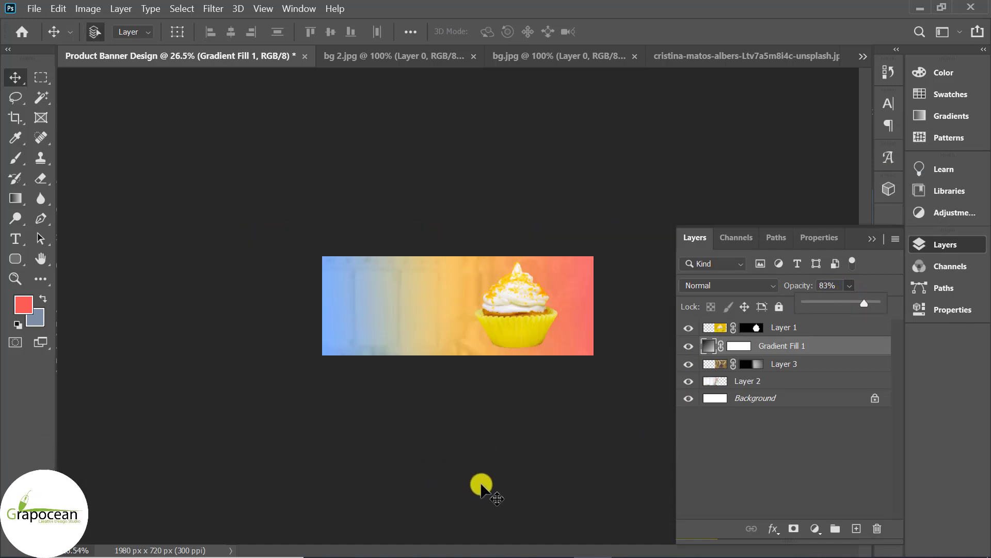
scroll(481, 488, "up", 2)
Step: Paint white on Layer 1's mask to reveal the full cupcake liner, brush size 500
left_click(750, 325)
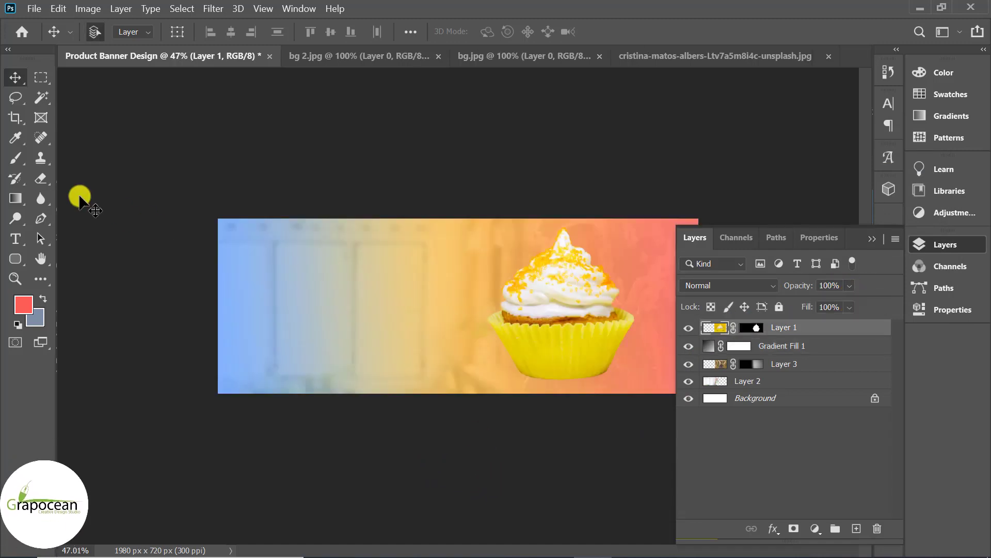
left_click(20, 159)
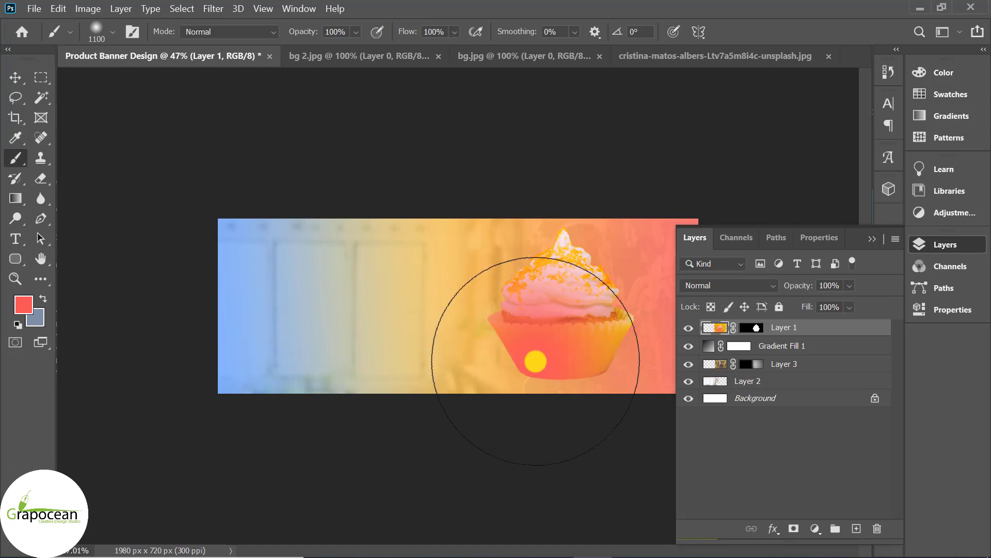
left_click(753, 327)
left_click_drag(565, 376, 558, 380)
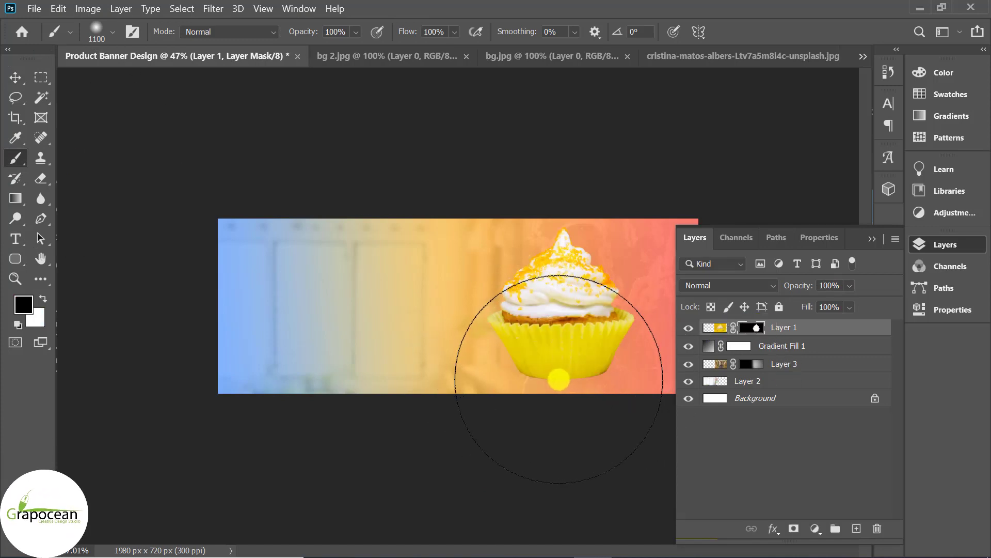
left_click(37, 301)
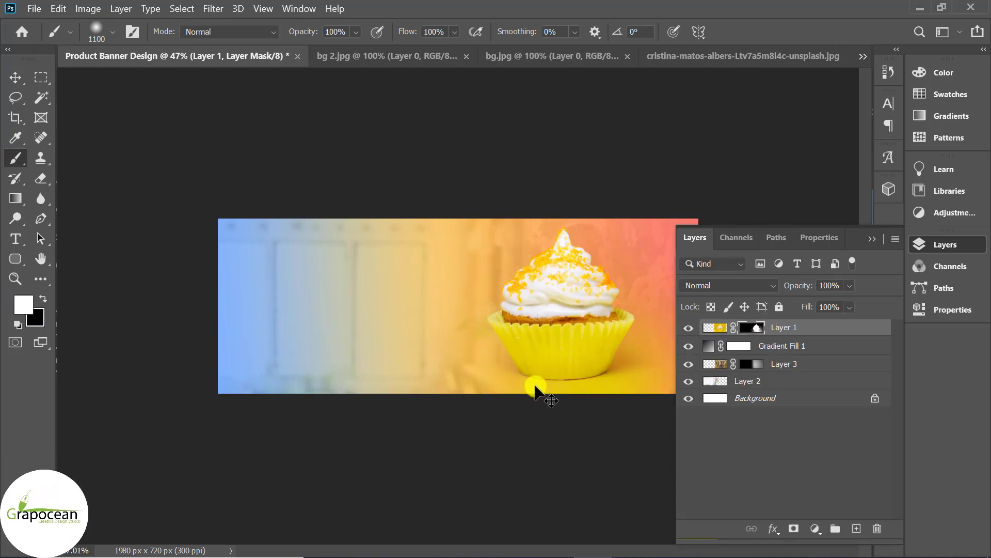
key("bracketleft")
key("bracketleft")
key("bracketleft")
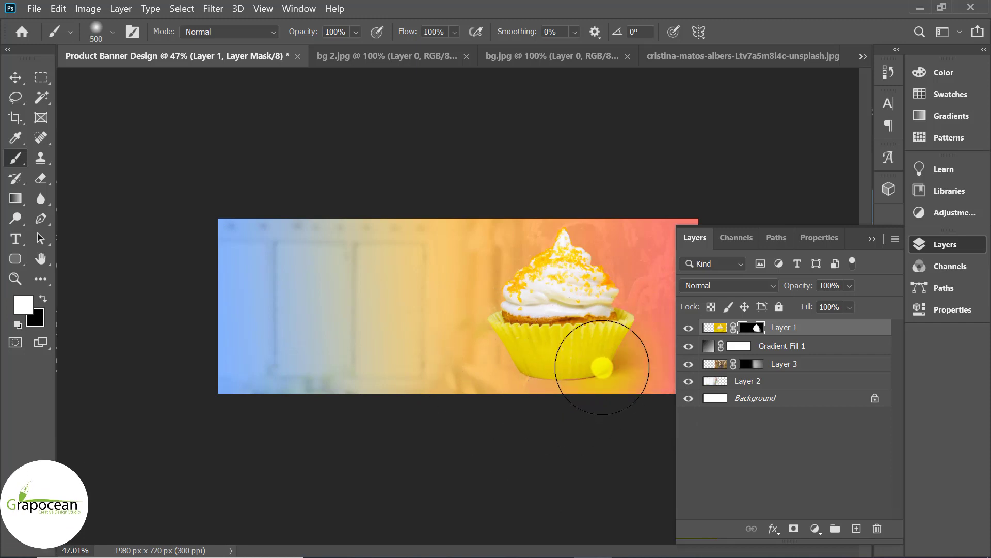
scroll(578, 439, "down", 3)
scroll(620, 441, "up", 5)
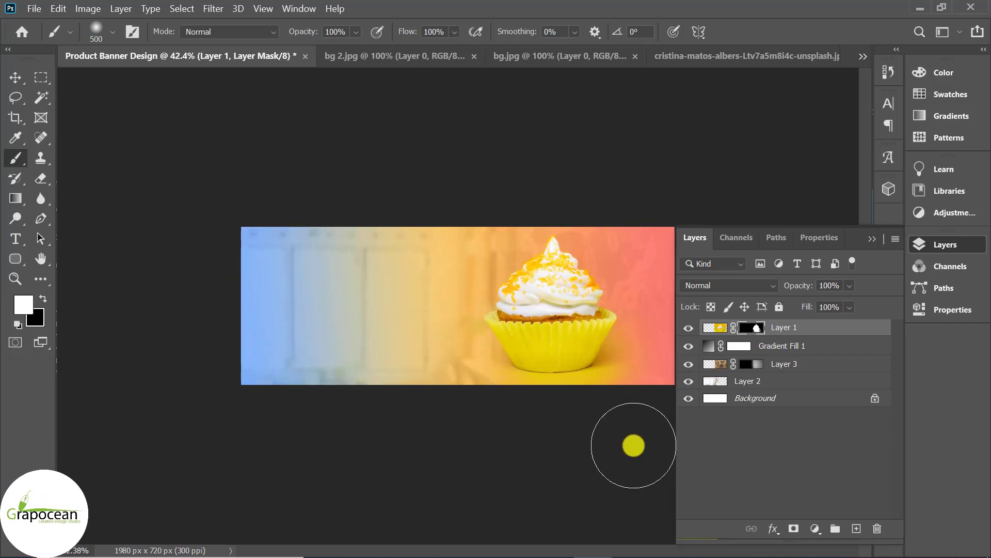
scroll(634, 446, "down", 4)
Step: Change the gradient's left stop to red f63a33 and return Gradient Fill 1 to 100% opacity
key("v")
double_click(711, 348)
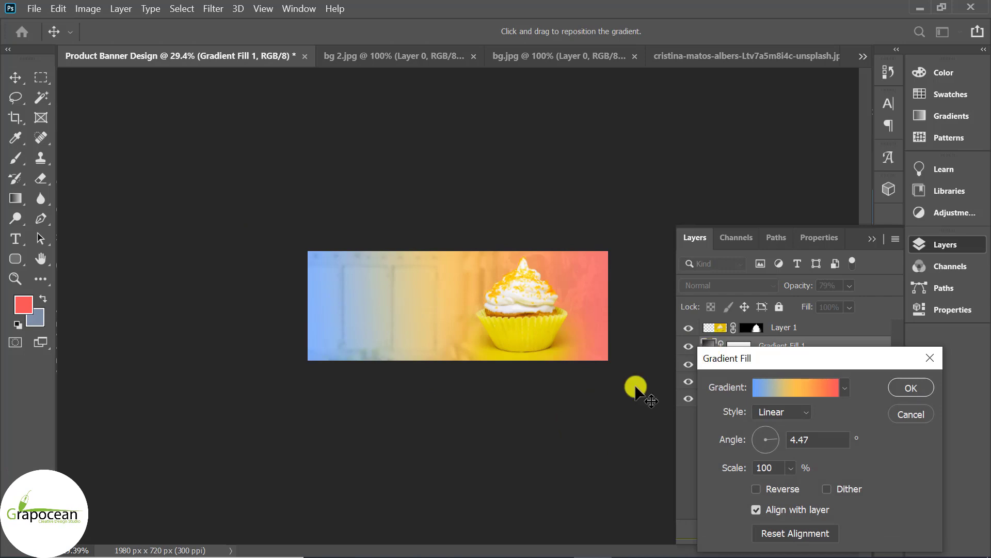
left_click(766, 388)
double_click(619, 416)
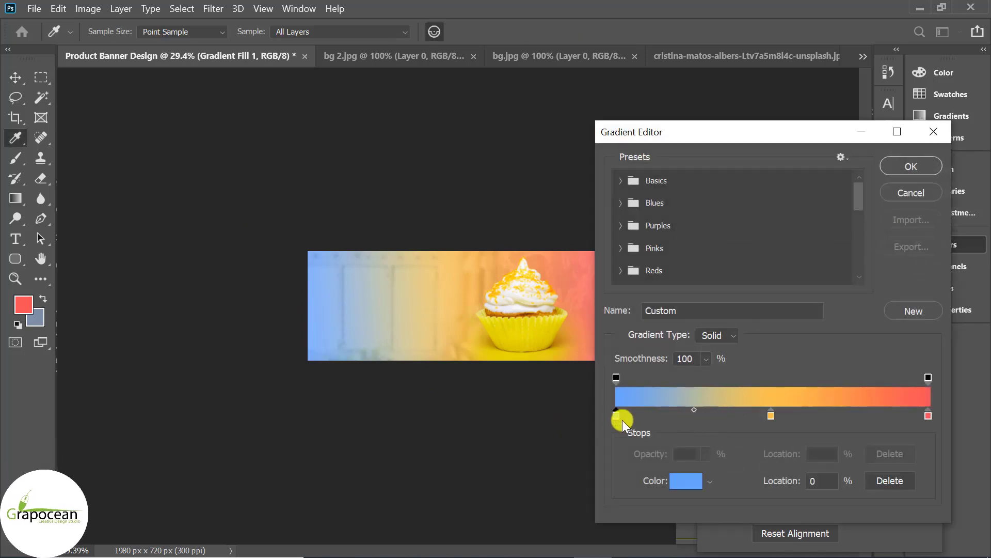
type("f63a33")
left_click(909, 235)
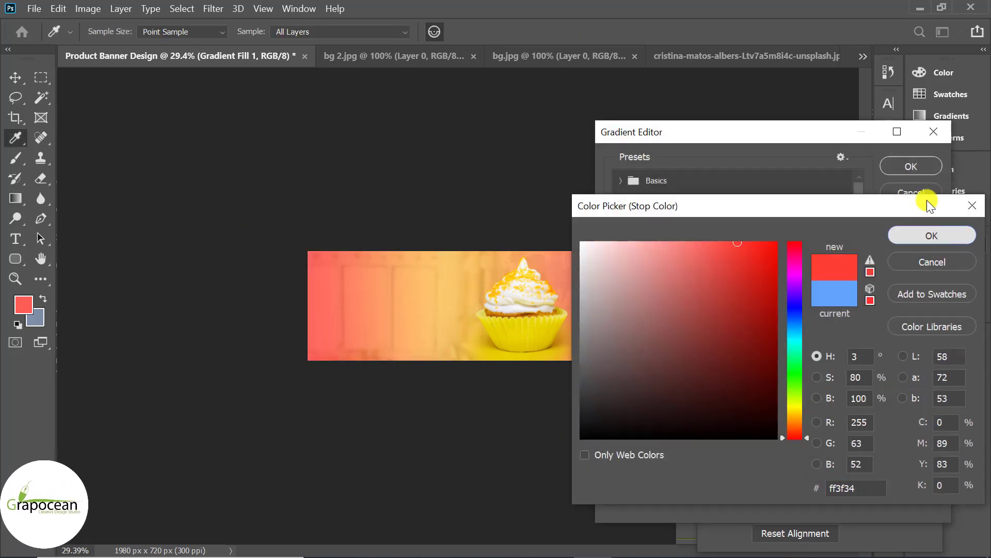
left_click(916, 163)
left_click(912, 386)
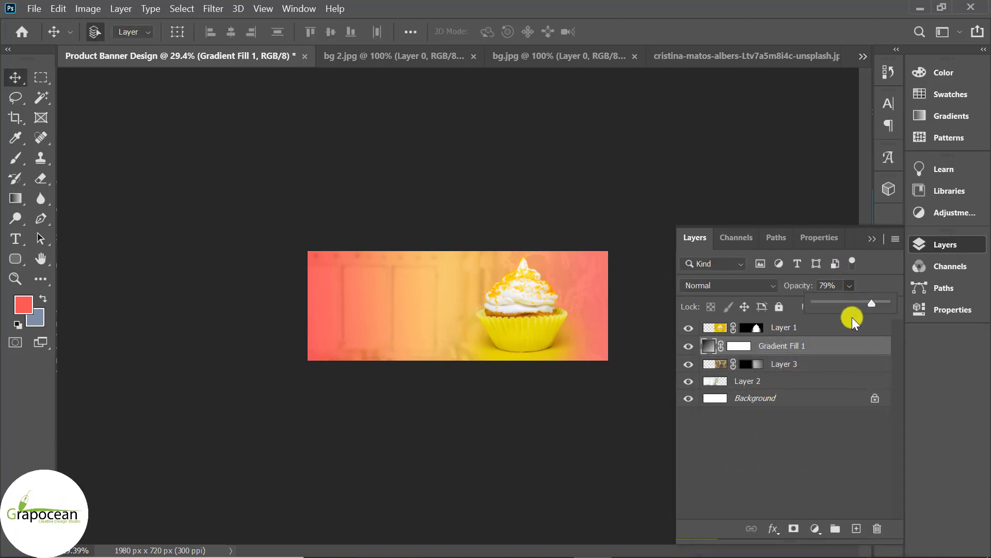
left_click_drag(886, 303, 894, 302)
left_click(15, 158)
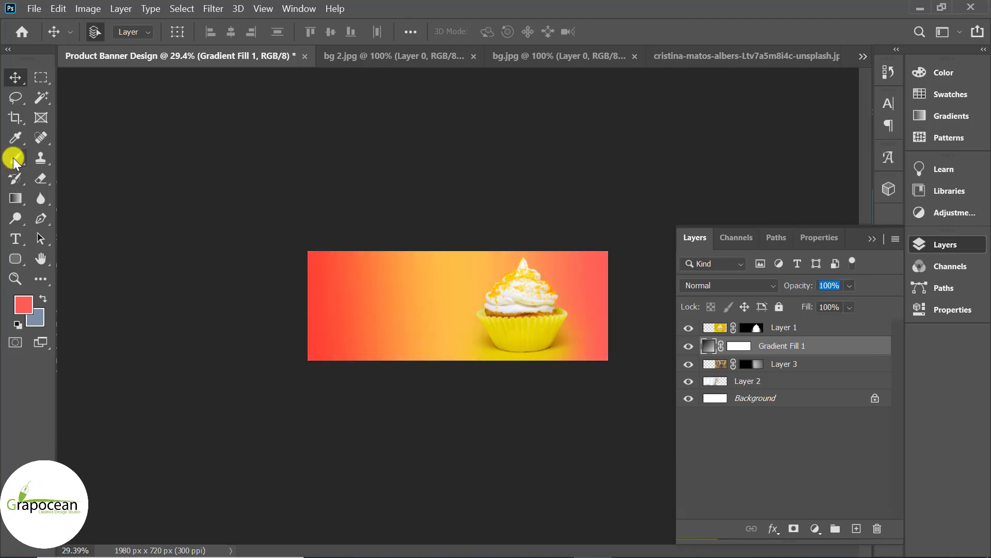
Step: Brush Gradient Fill 1's mask with a 1300 px black brush at 11% opacity on the left
right_click(12, 159)
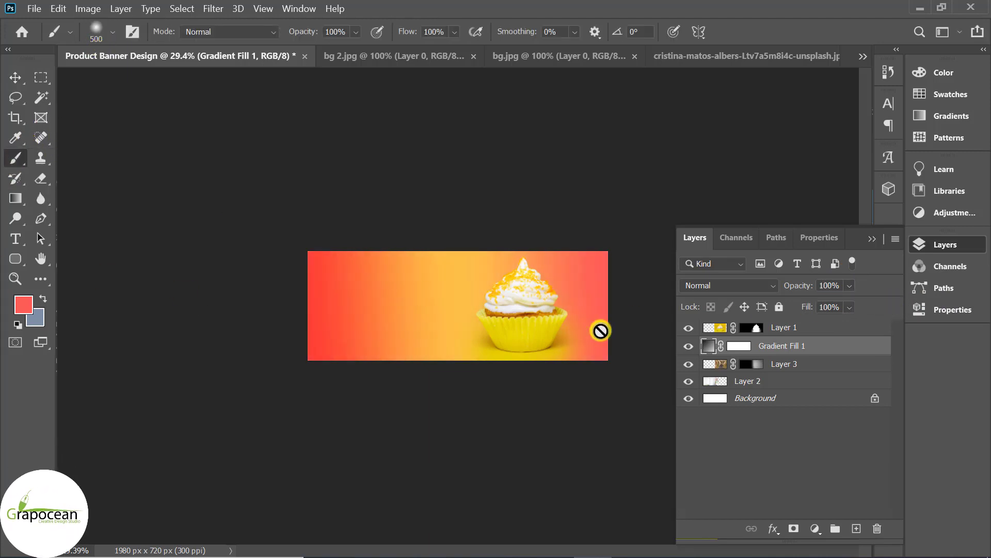
left_click(739, 346)
key("d")
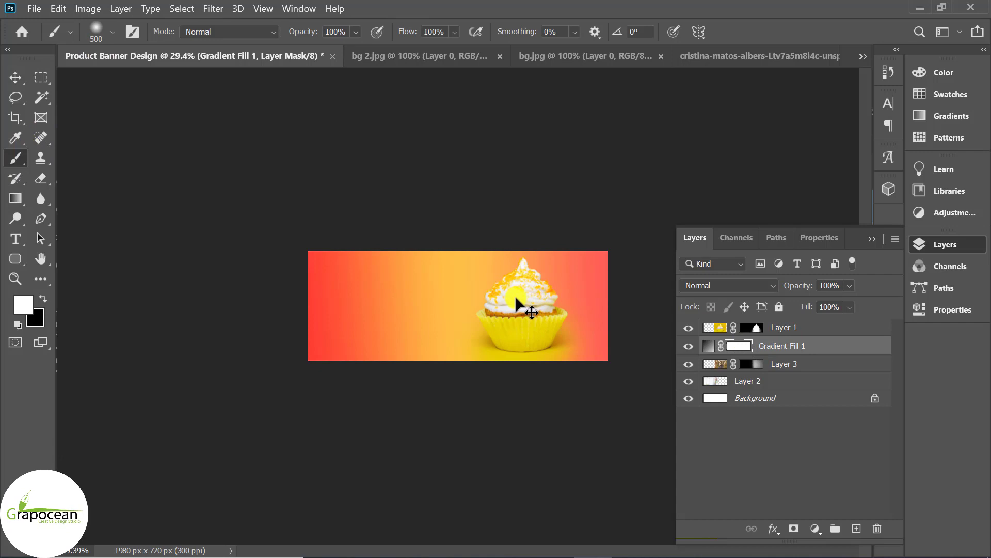
key("bracketright")
key("bracketright")
key("bracketright")
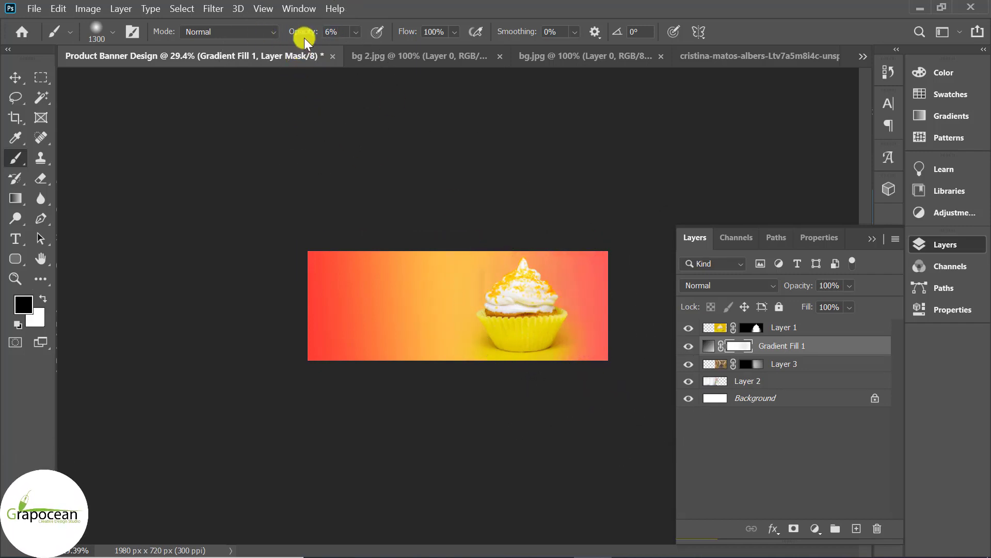
left_click_drag(314, 32, 316, 32)
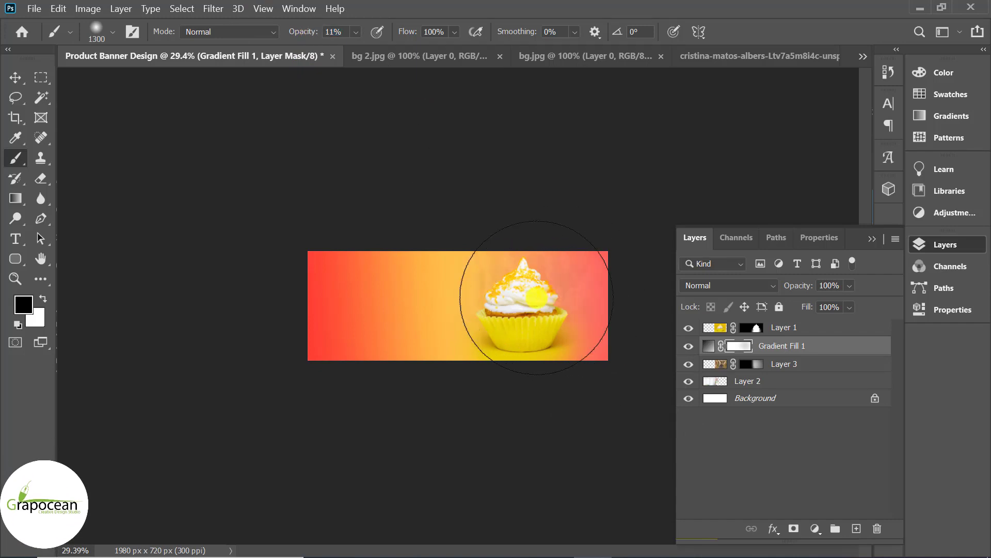
left_click(391, 298)
left_click_drag(391, 298, 343, 298)
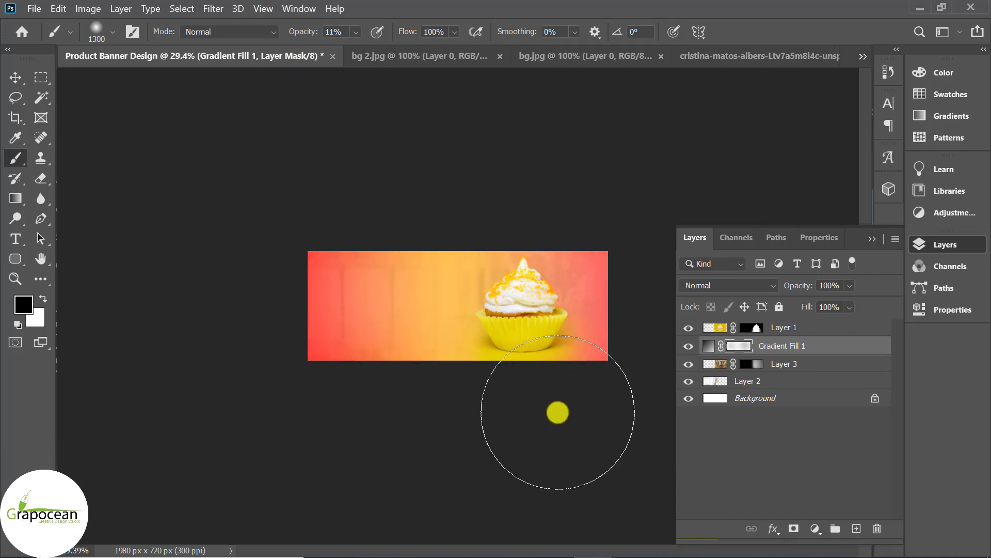
scroll(602, 454, "down", 2)
scroll(423, 346, "up", 3)
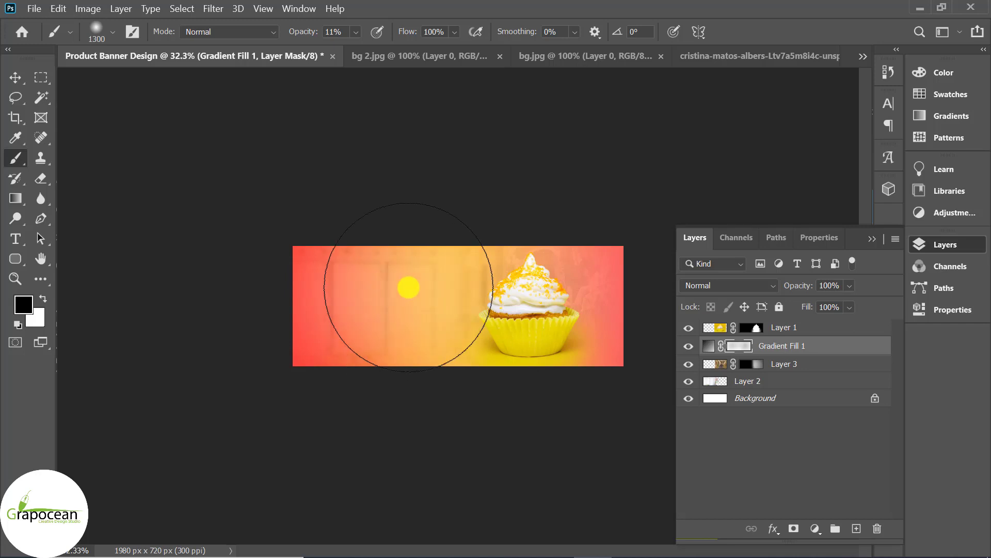
scroll(609, 457, "down", 3)
scroll(609, 457, "up", 3)
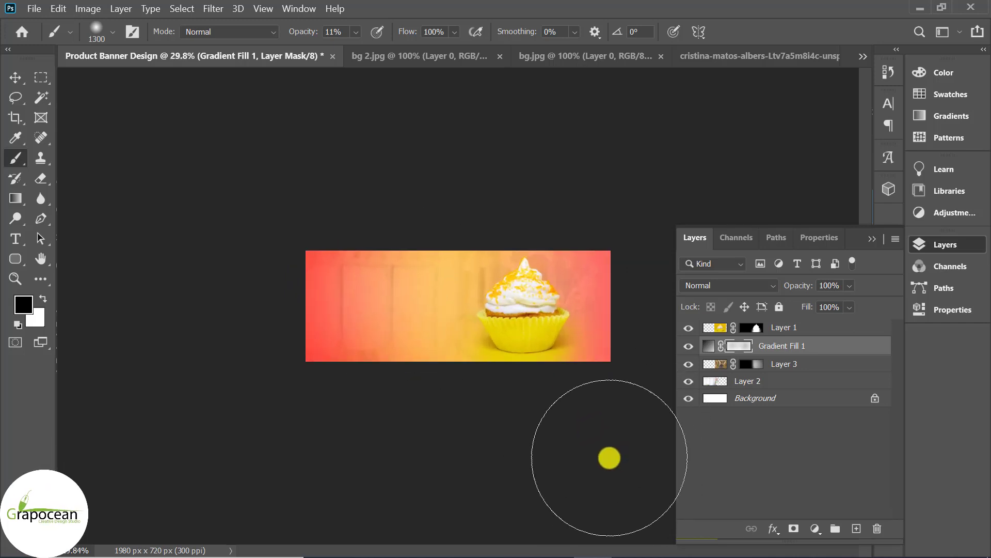
scroll(583, 452, "up", 2)
Step: Duplicate Layer 3 and move the copy to the banner's left side
key("v")
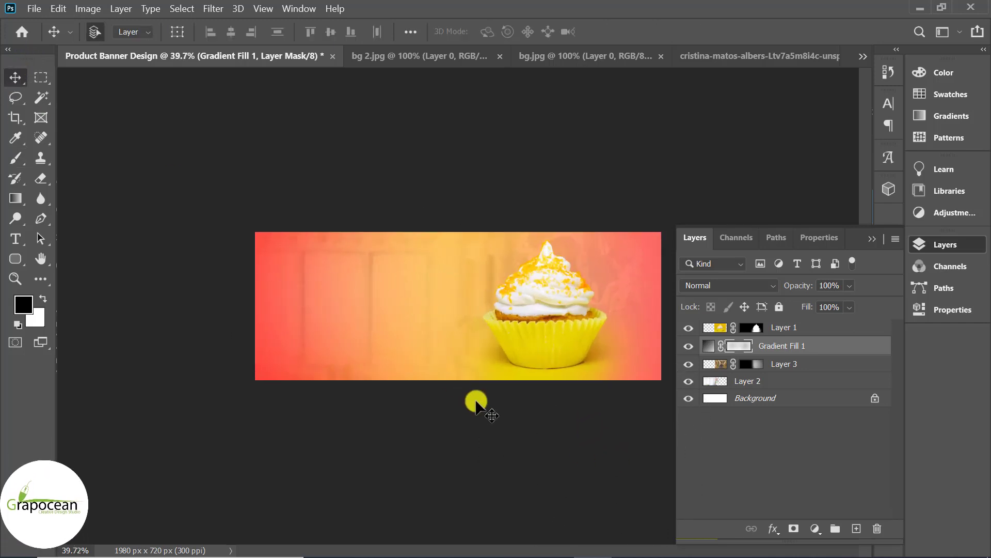
scroll(478, 406, "up", 1)
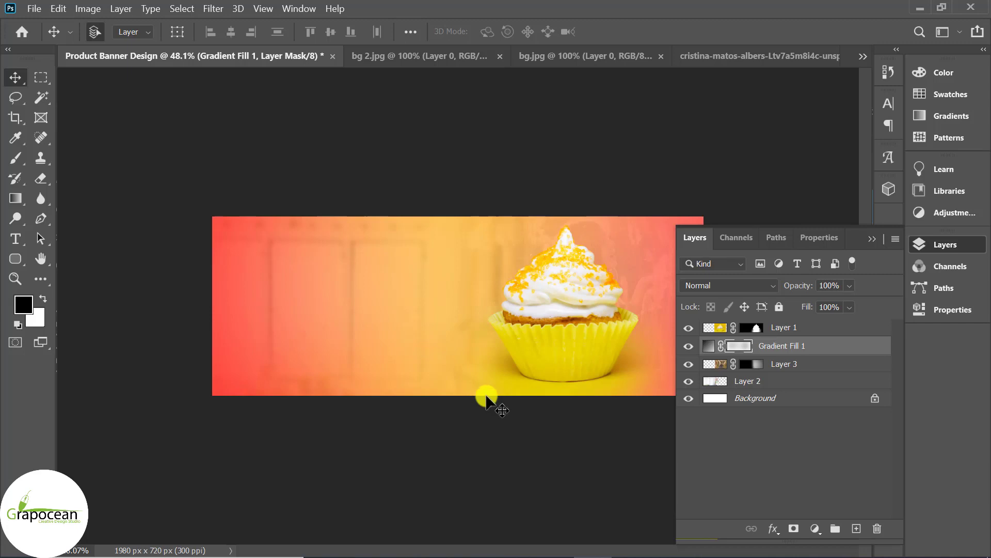
left_click(799, 368)
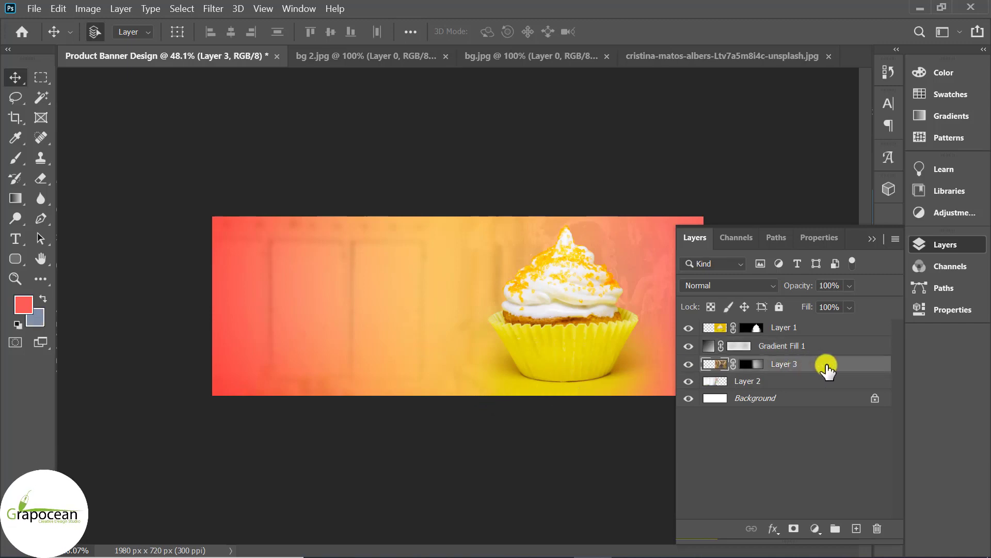
left_click_drag(826, 368, 856, 528)
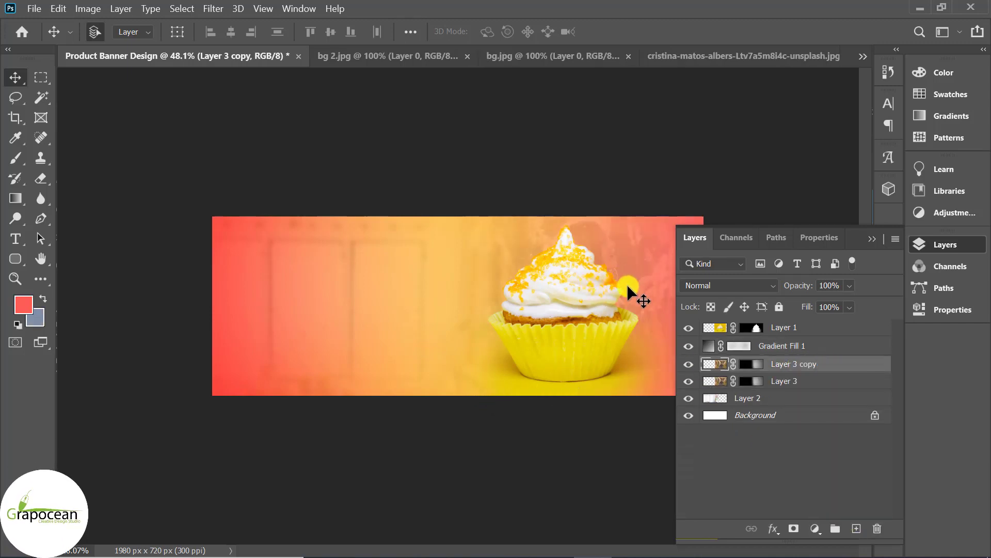
key("ctrl+t")
left_click_drag(596, 301, 367, 298)
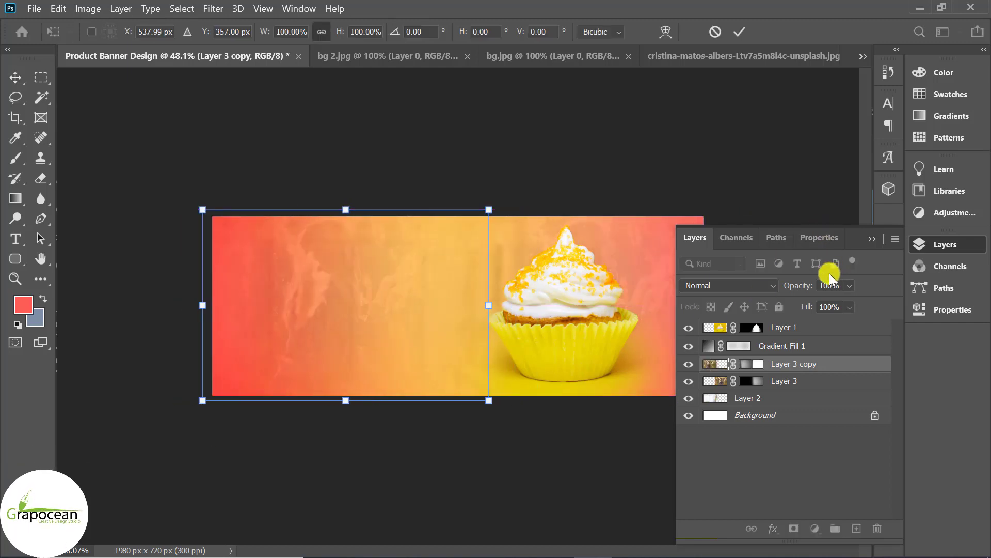
left_click(739, 34)
Step: Target Layer 3 copy's mask with a 700 px brush, then reopen Gradient Fill 1 settings
left_click(755, 364)
left_click(17, 161)
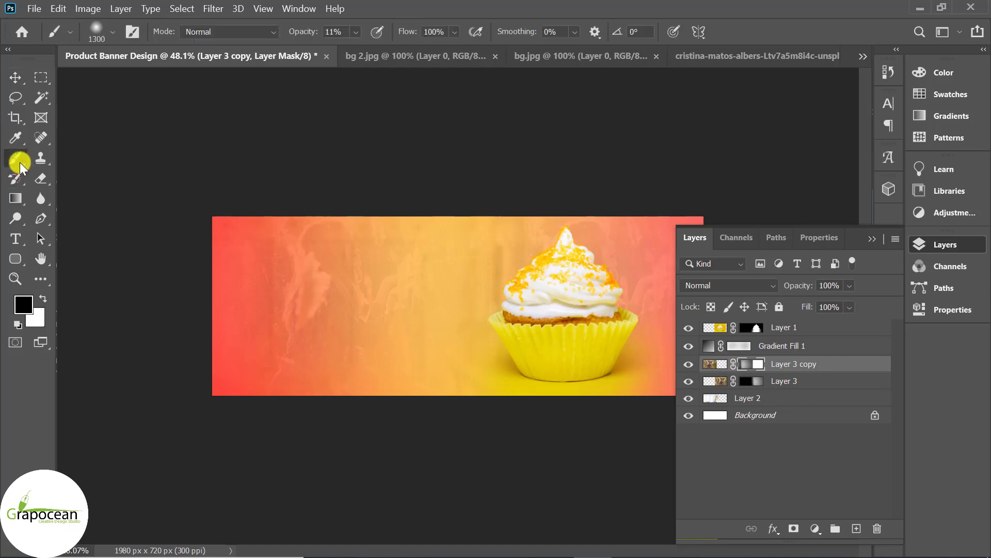
key("bracketleft")
key("bracketleft")
key("bracketleft")
key("bracketleft")
key("bracketleft")
key("bracketleft")
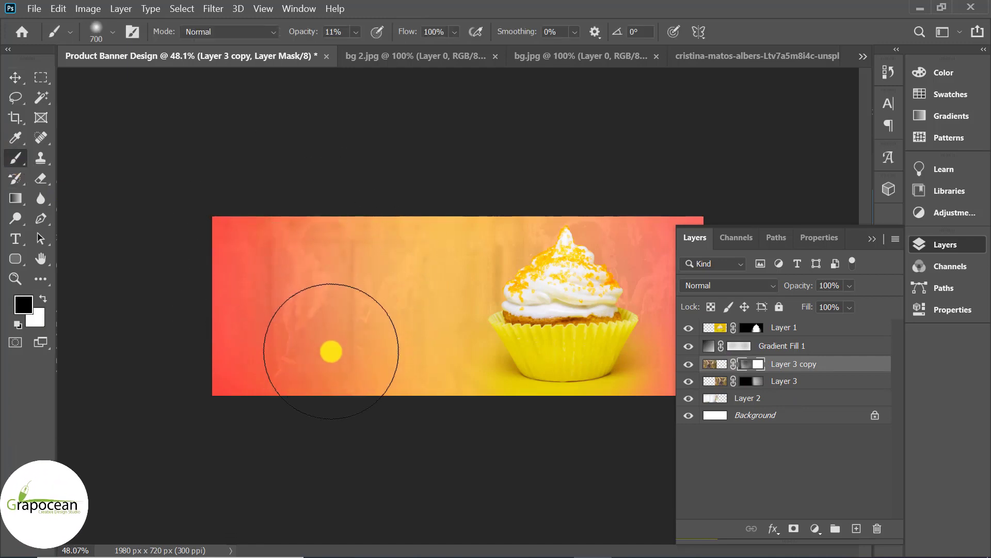
key("ctrl+minus")
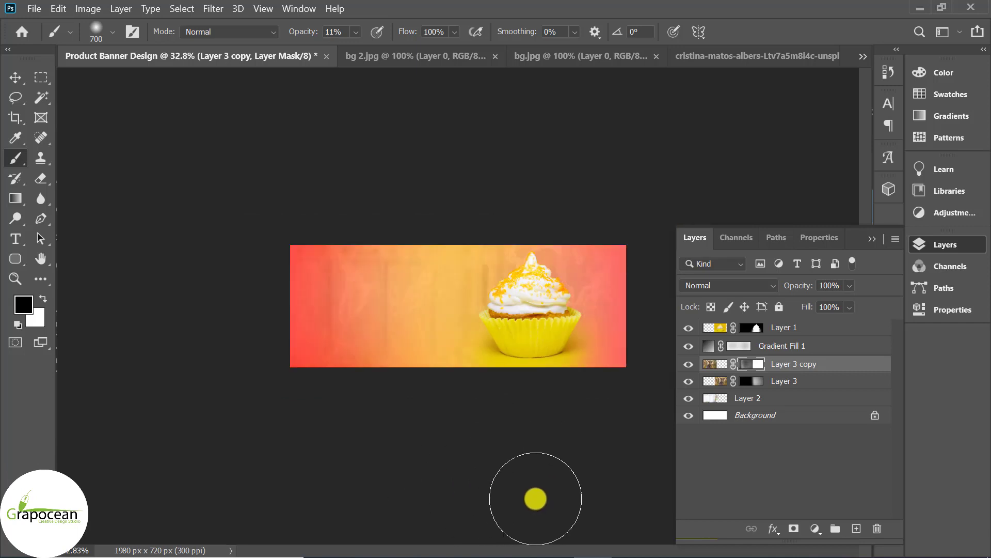
key("v")
key("ctrl+plus")
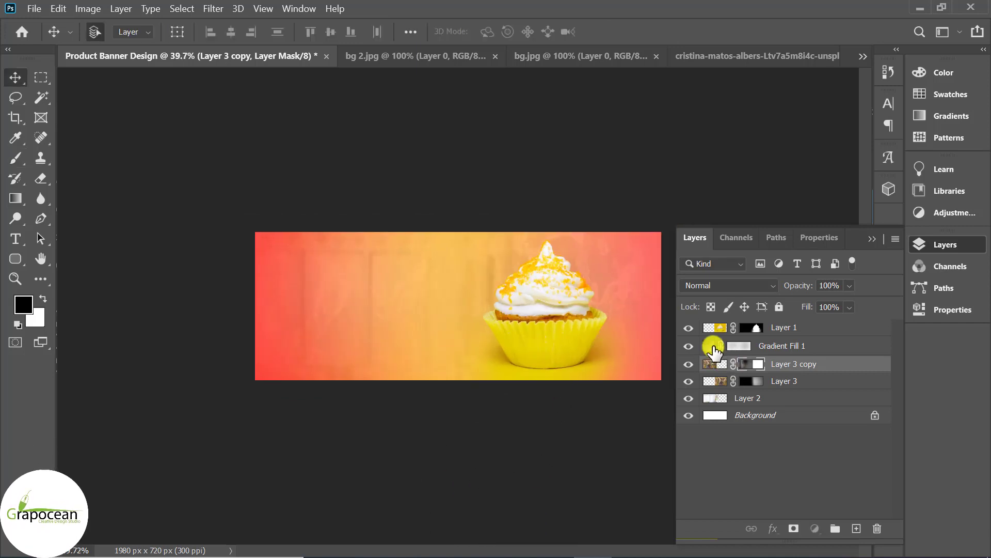
double_click(714, 345)
Step: Move the left red stop to 19%, add a red stop near 78%, apply, and begin opening files
left_click(791, 382)
key("Escape")
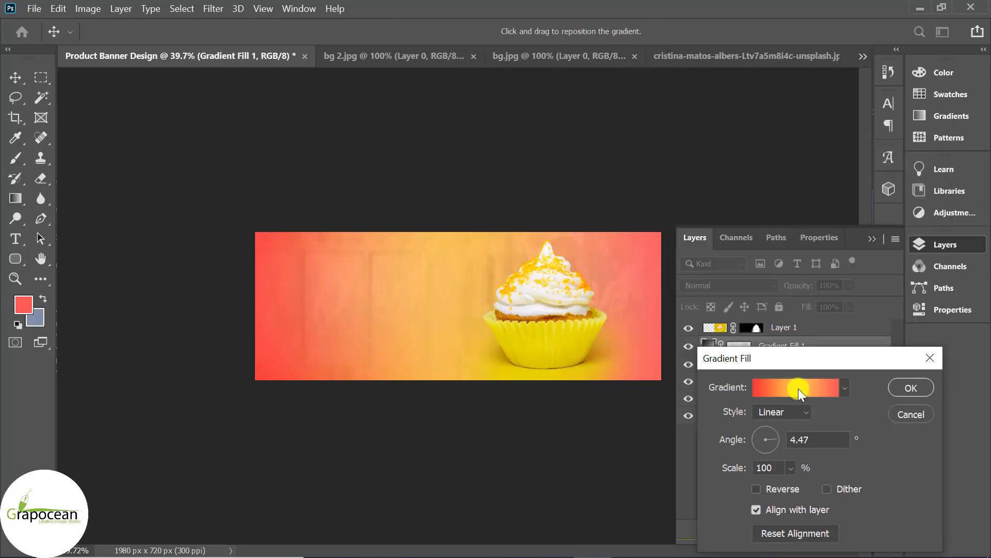
left_click(798, 388)
left_click_drag(617, 416, 678, 417)
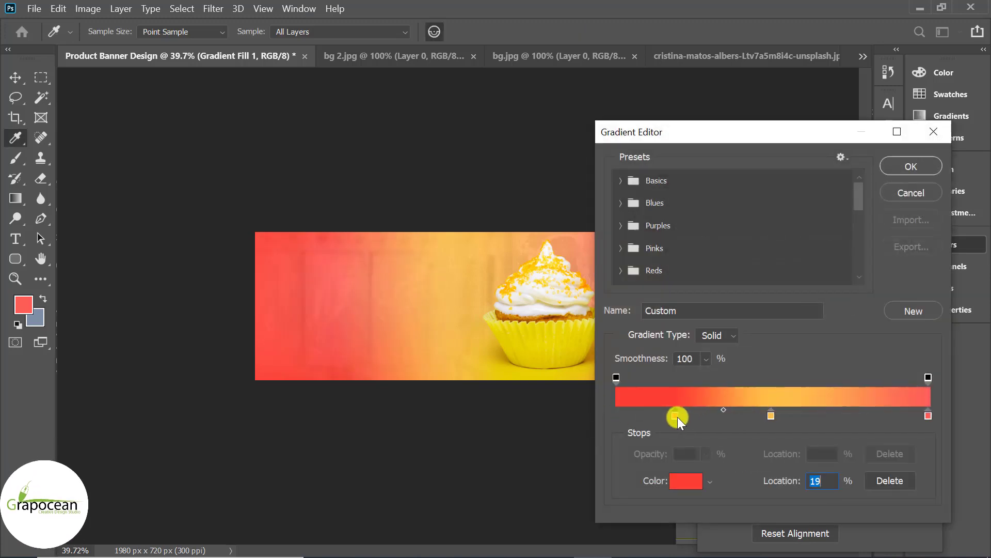
left_click(772, 415)
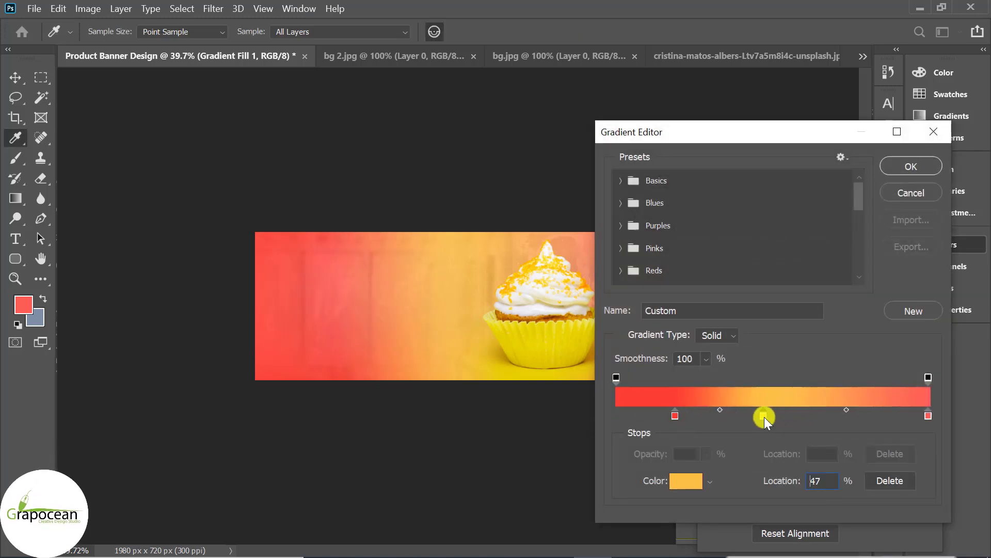
left_click(827, 416)
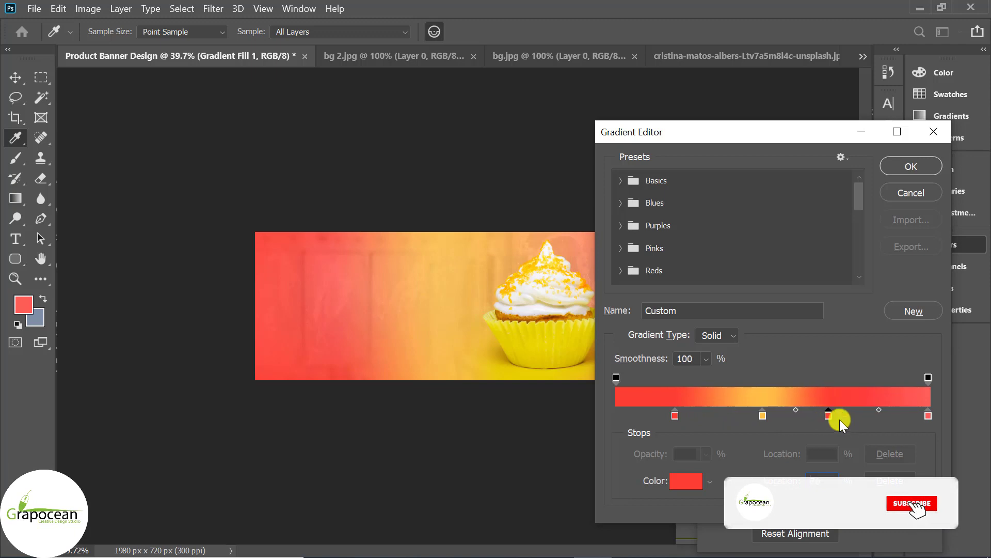
left_click_drag(839, 420, 866, 420)
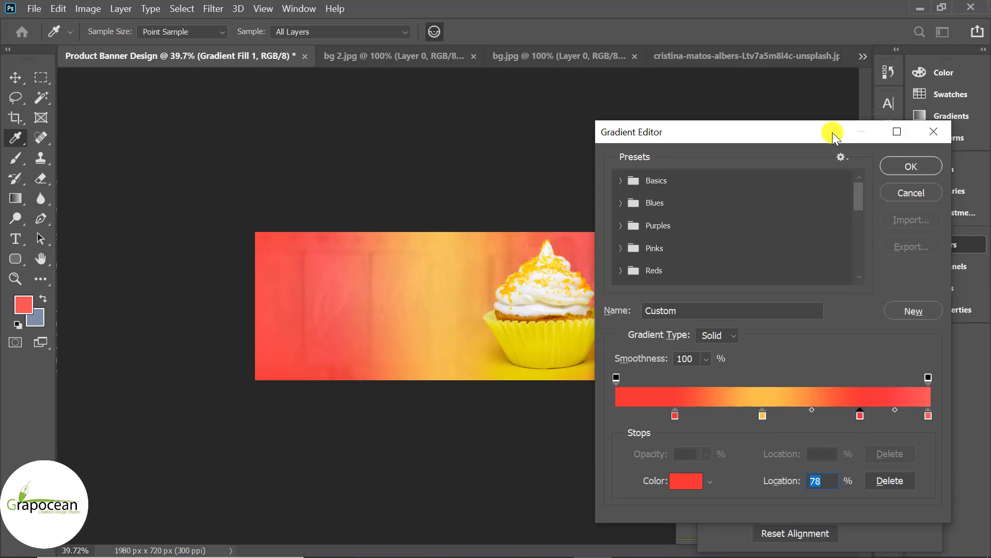
left_click_drag(833, 136, 385, 169)
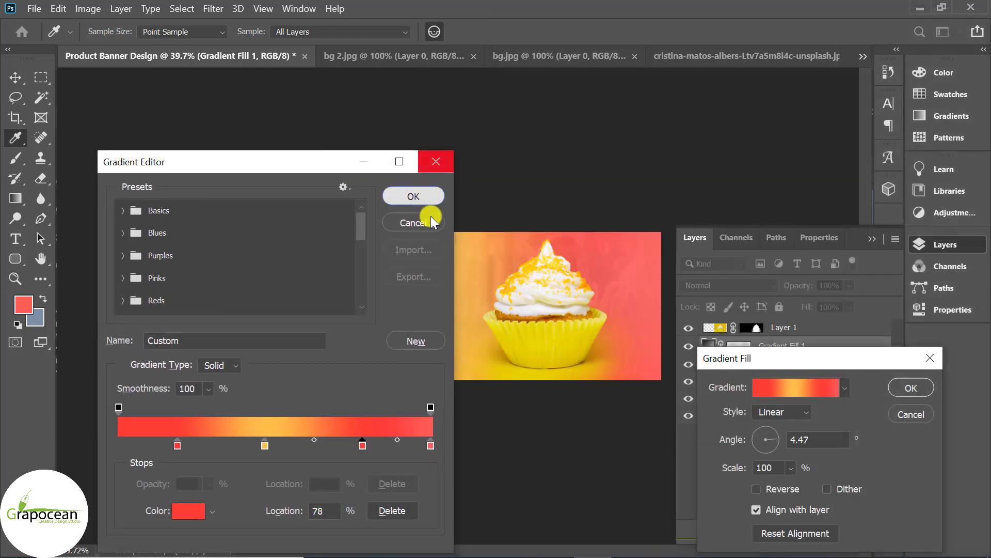
left_click(428, 219)
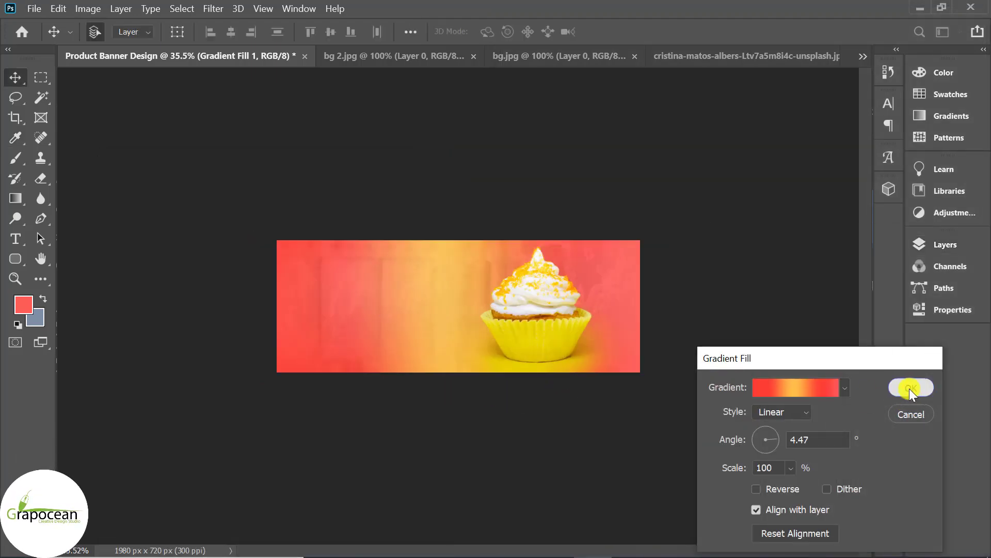
left_click(910, 388)
left_click(34, 8)
left_click(61, 39)
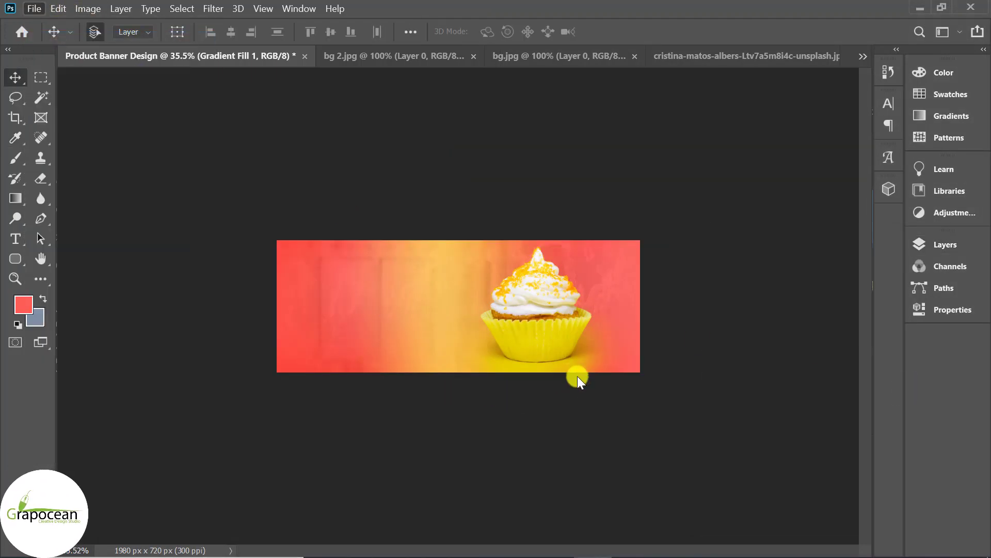
Step: Open both cloud images and bring cloud 2 into the banner in Screen mode above Layer 1
left_click(432, 150)
left_click(359, 133, "ctrl")
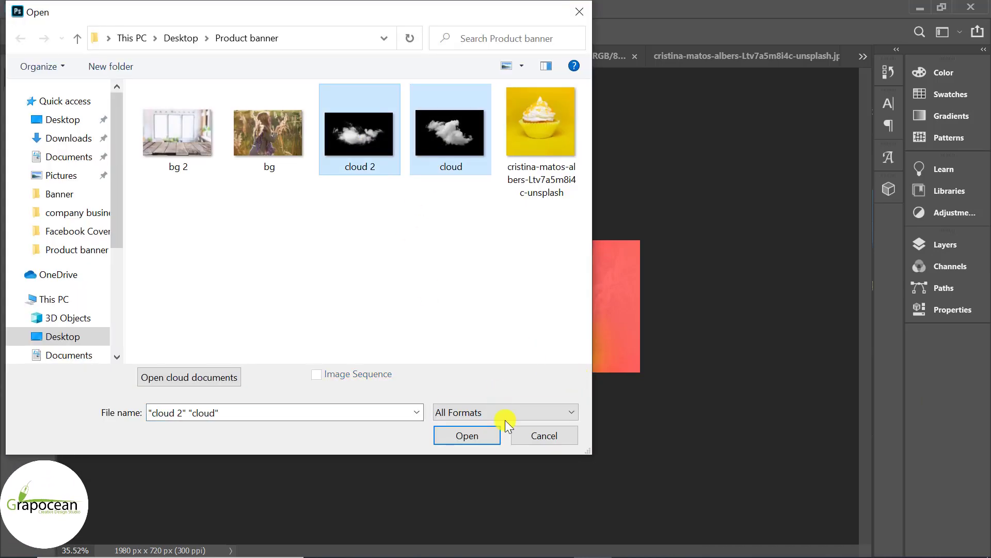
key("Return")
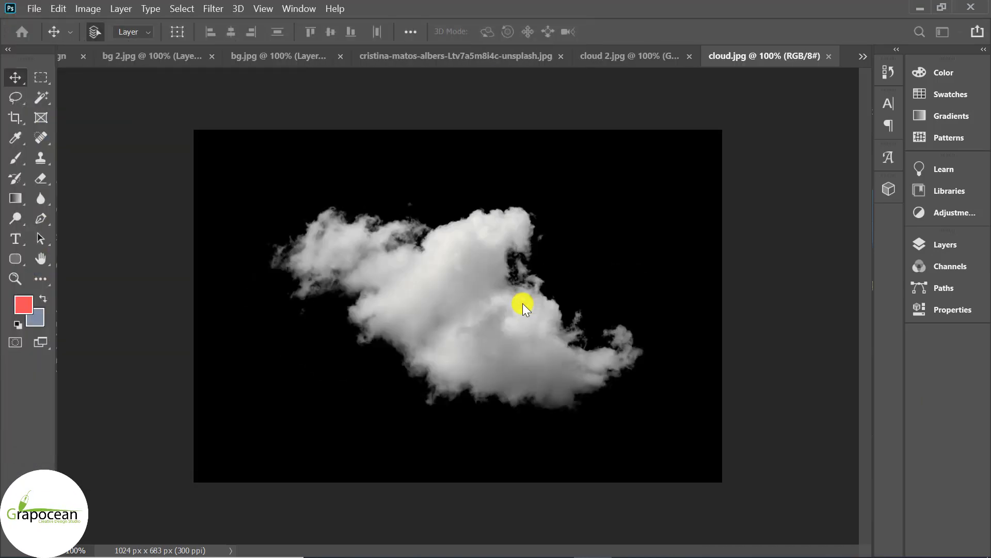
left_click(672, 57)
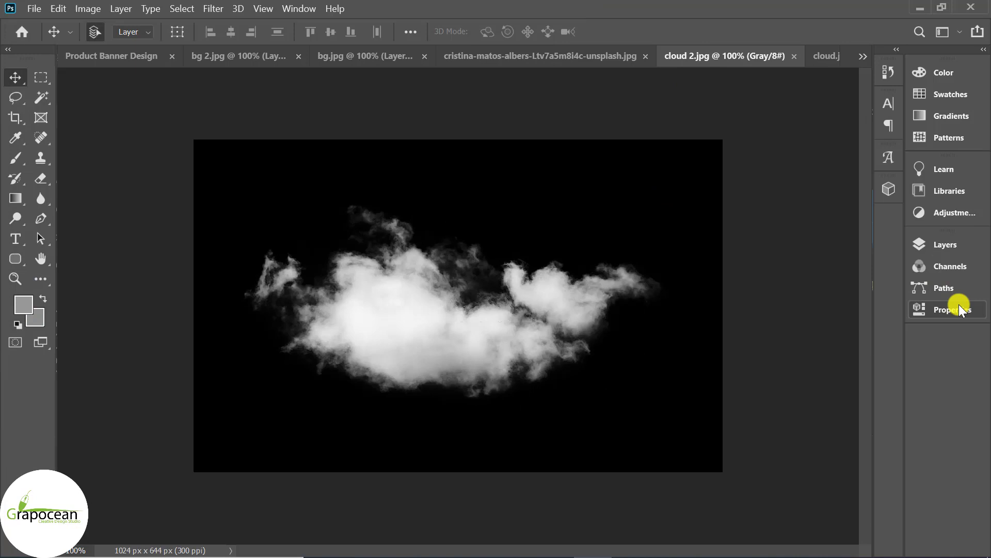
left_click(948, 243)
left_click(871, 331)
mouse_move(405, 210)
left_mouse_down()
mouse_move(93, 58)
mouse_move(473, 274)
left_mouse_up()
left_click(729, 285)
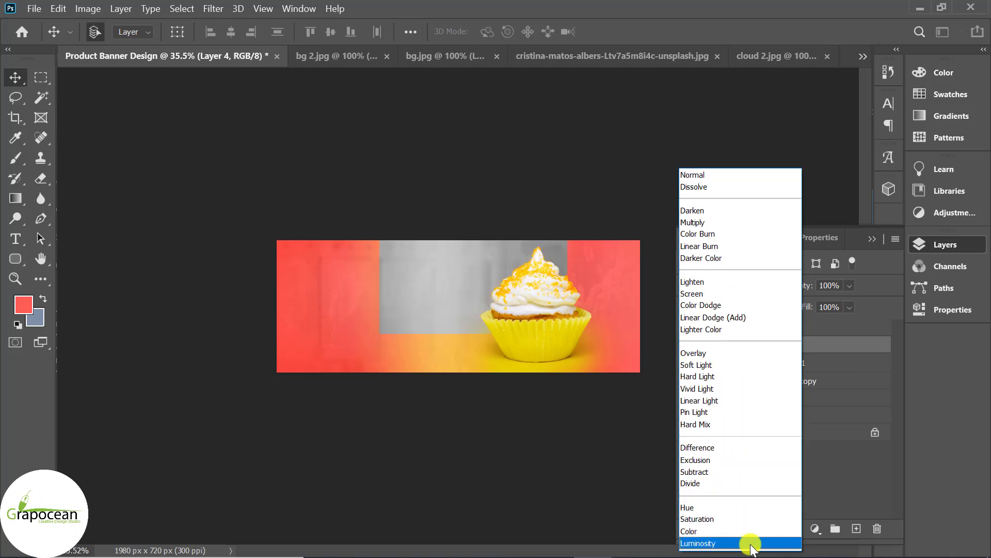
left_click(712, 295)
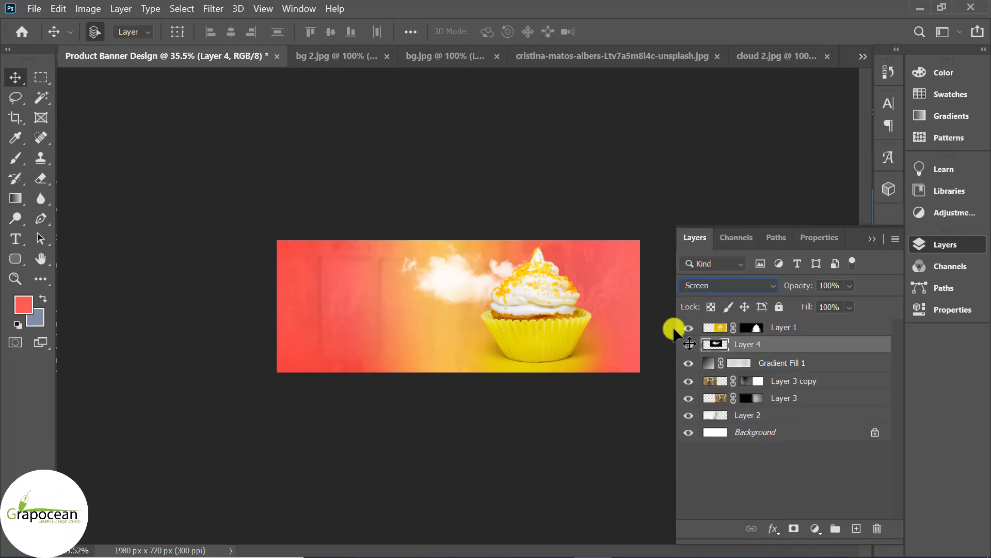
left_click_drag(803, 338, 795, 322)
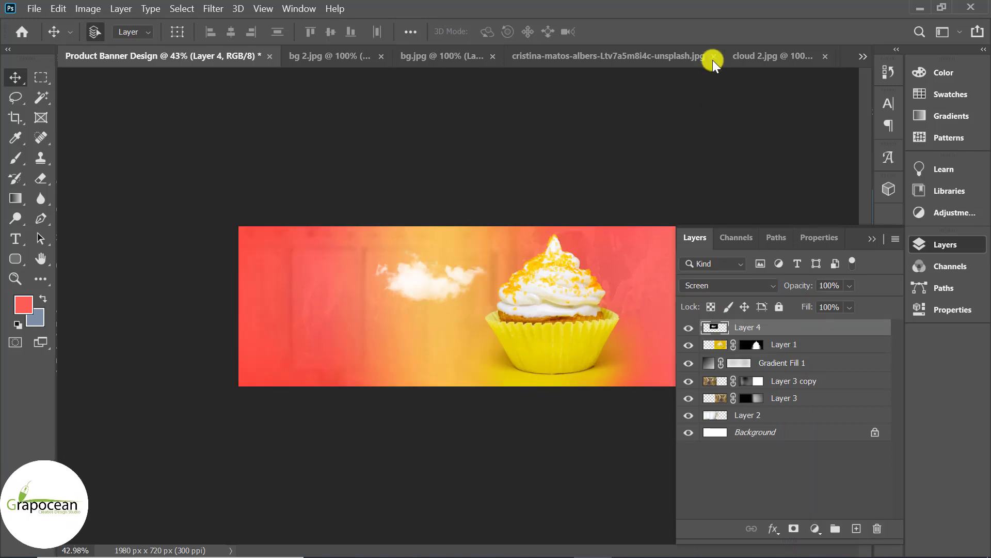
Step: Bring cloud.jpg into the banner in Screen mode beside the cupcake's frosting and start resizing it
left_click(760, 59)
left_click(620, 57)
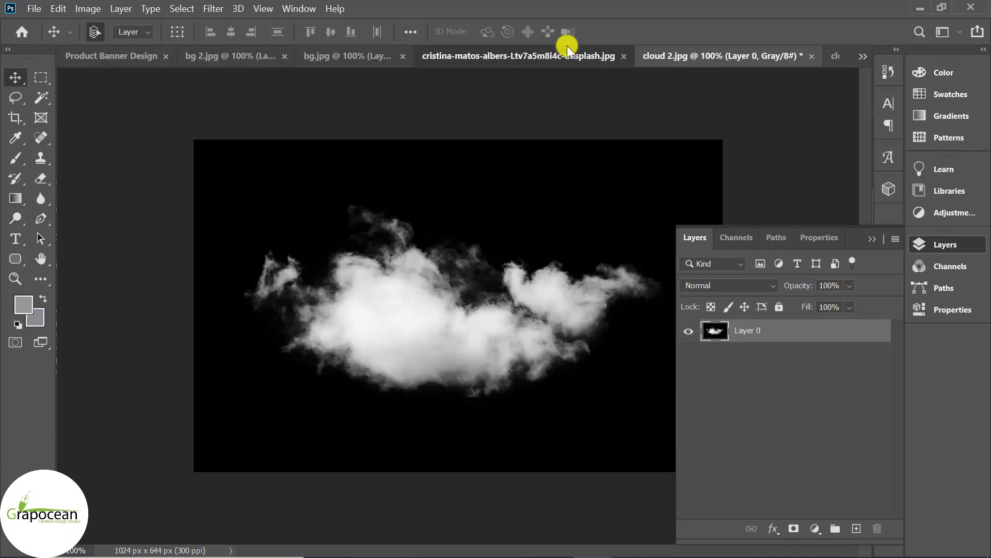
left_click(863, 55)
left_click(662, 142)
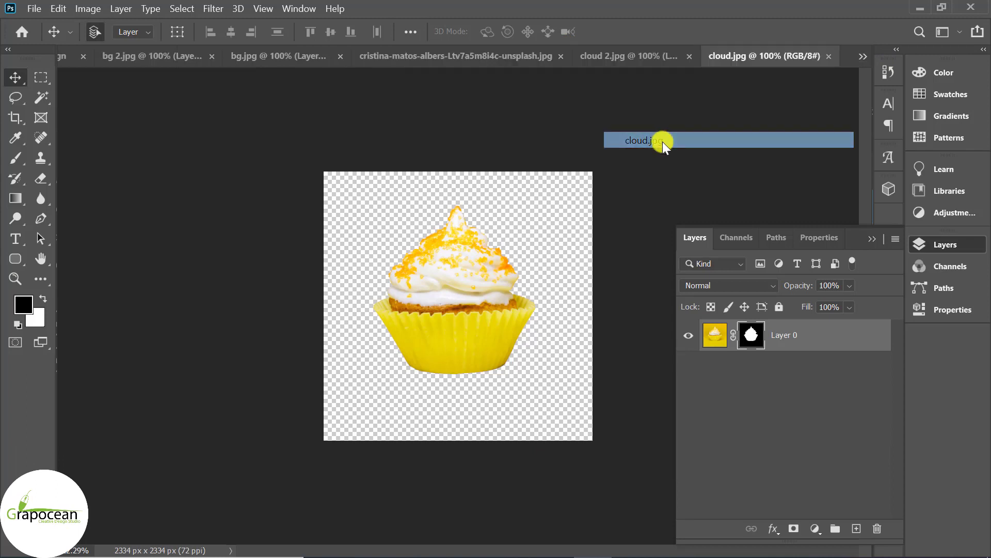
left_click(875, 331)
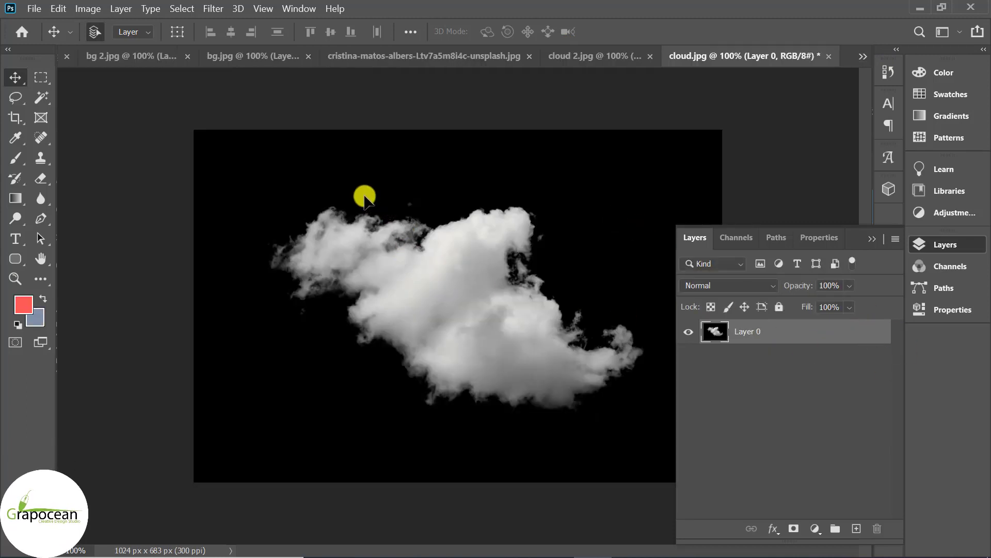
mouse_move(361, 194)
left_mouse_down()
mouse_move(92, 64)
mouse_move(388, 330)
left_mouse_up()
left_click(728, 285)
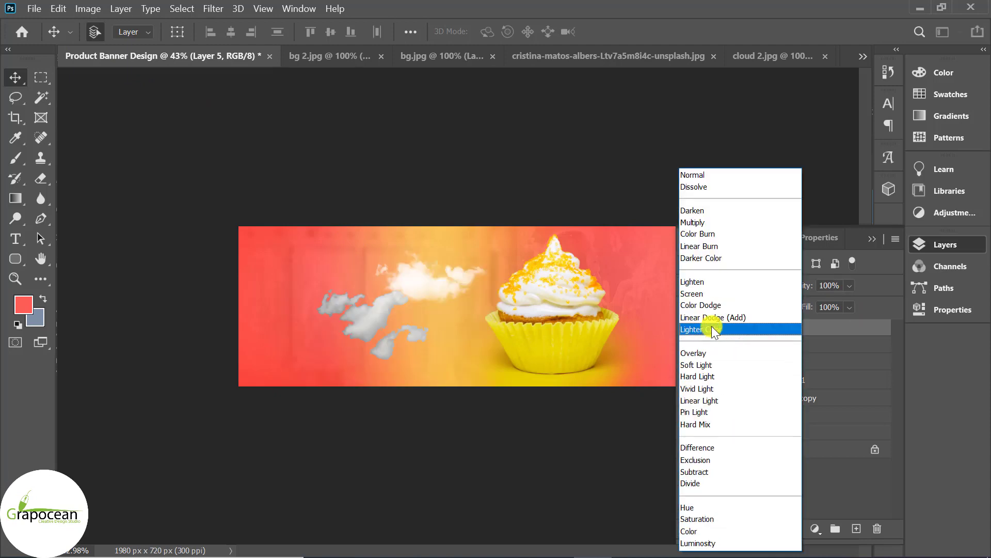
left_click(694, 293)
mouse_move(410, 343)
left_mouse_down()
mouse_move(649, 299)
mouse_move(580, 306)
left_mouse_up()
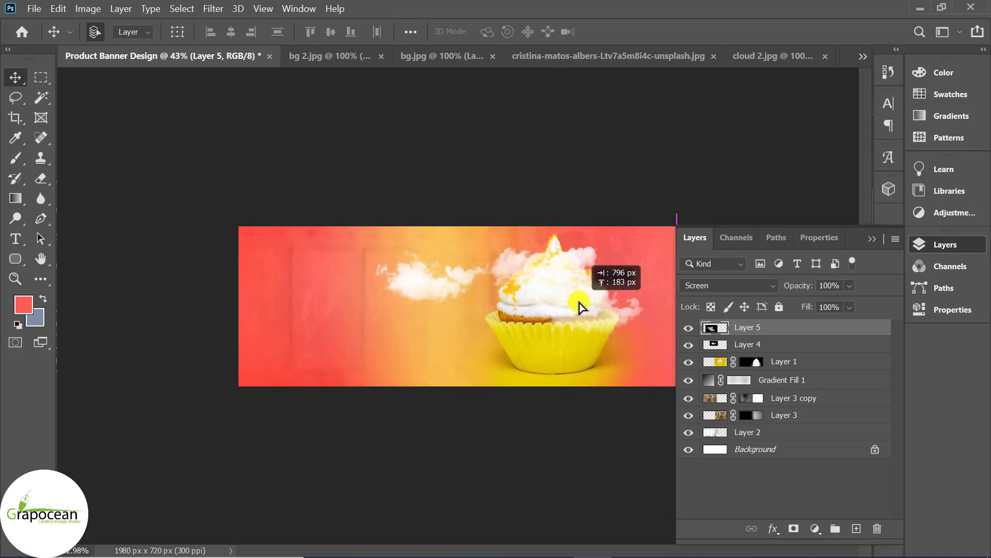
key("ctrl+minus")
key("ctrl+t")
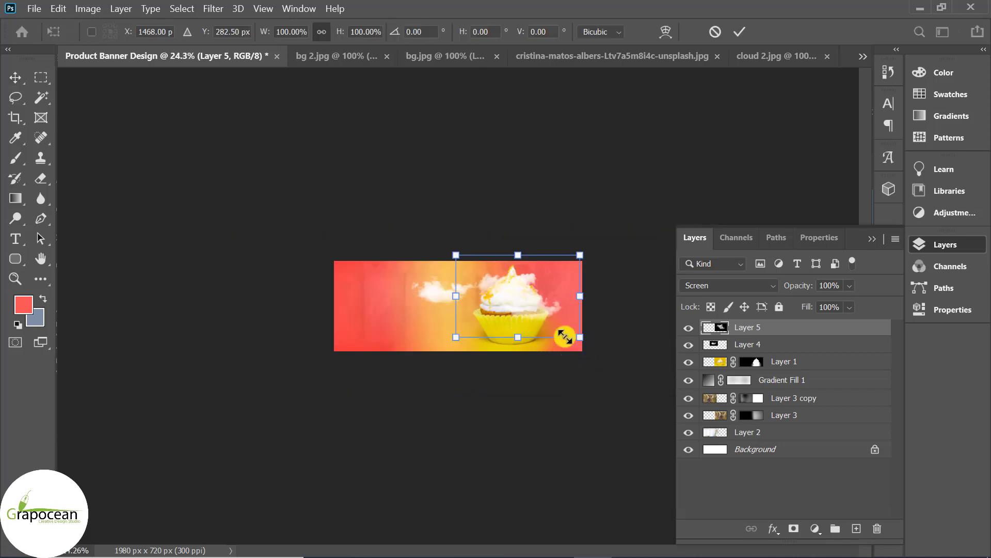
Step: Shrink the first cloud to about half, then set the lower cloud at the cupcake's base at 85%
mouse_move(565, 336)
left_mouse_down()
mouse_move(552, 333)
mouse_move(624, 312)
mouse_move(586, 312)
mouse_move(568, 268)
left_mouse_up()
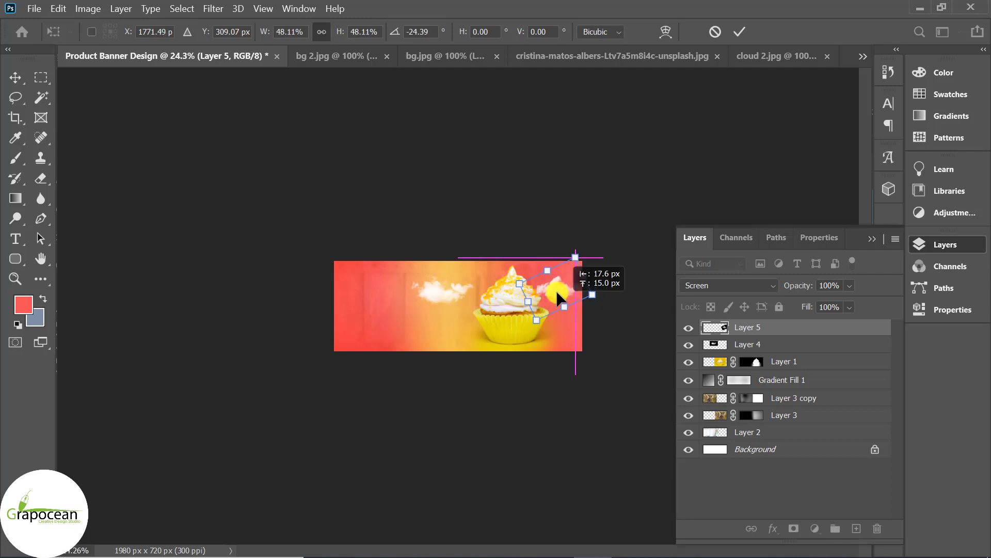
left_click(738, 32)
scroll(551, 291, "up", 4)
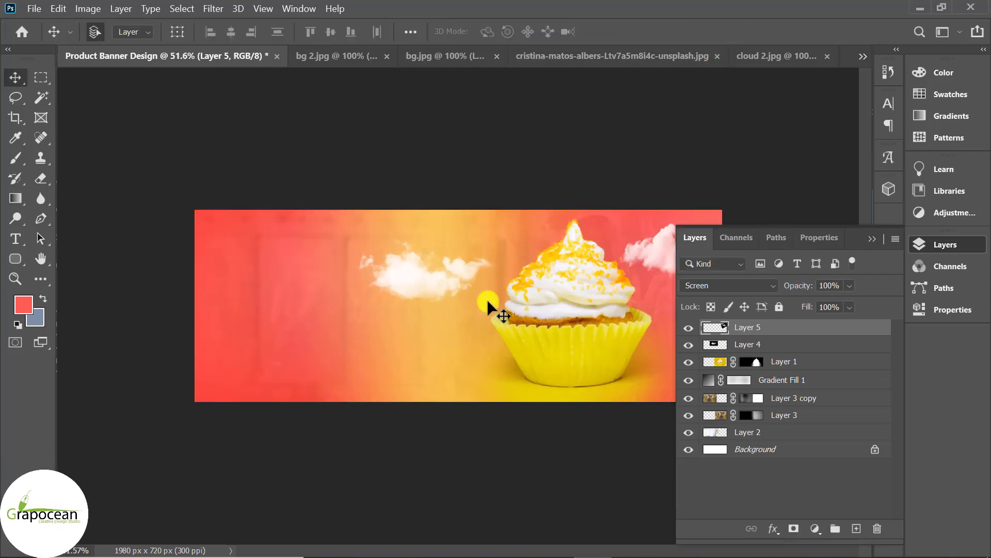
left_click_drag(453, 312, 502, 359)
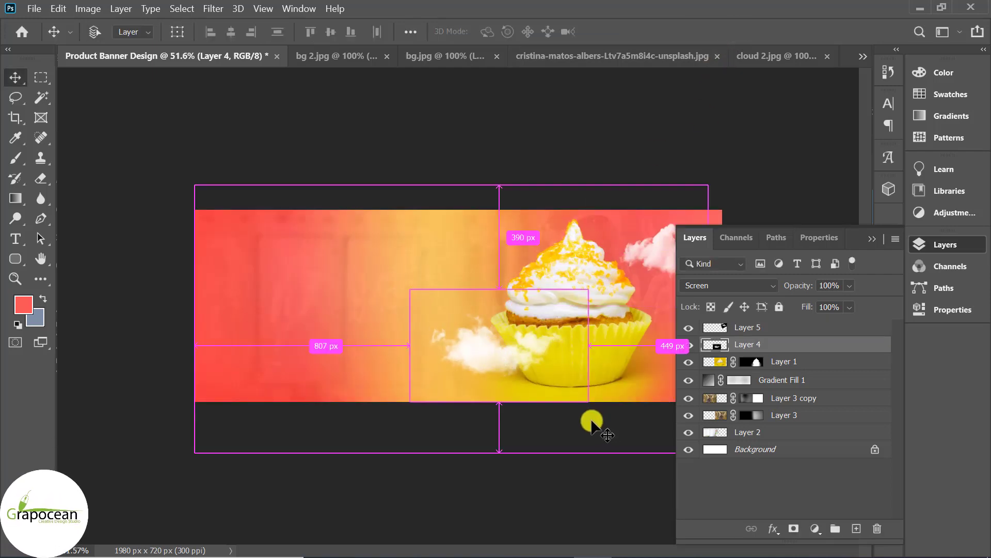
key("ctrl+t")
left_click_drag(589, 407, 575, 398)
left_click_drag(473, 374, 511, 347)
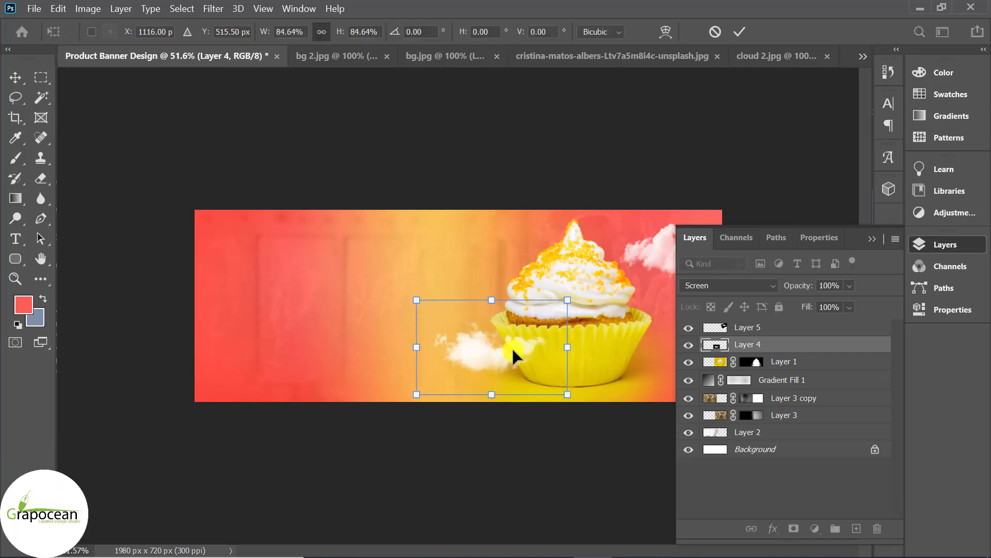
key("Return")
scroll(562, 358, "down", 2)
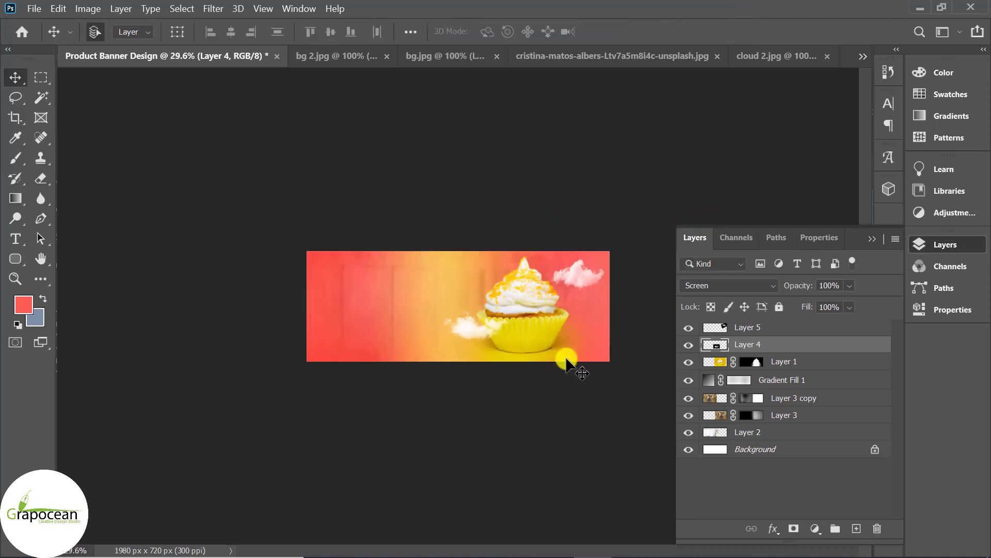
scroll(606, 288, "up", 1)
Step: Tuck the upper cloud beneath Layer 1, scaled to 85%, flipped horizontally and slightly rotated
left_click_drag(604, 281, 601, 260)
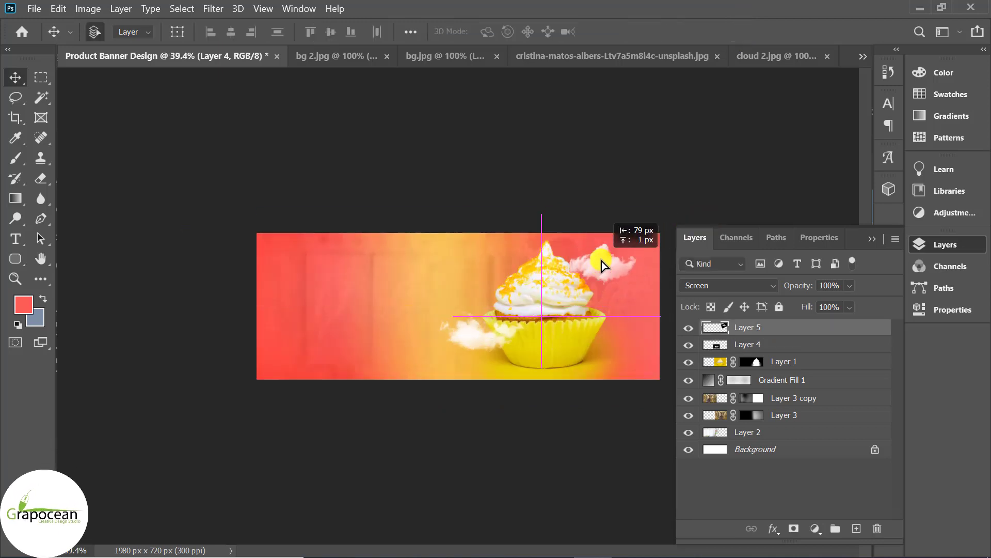
left_click_drag(769, 341, 753, 370)
left_click_drag(600, 274, 602, 287)
key("ctrl+t")
mouse_move(640, 327)
left_mouse_down()
mouse_move(625, 331)
mouse_move(636, 329)
mouse_move(604, 309)
left_mouse_up()
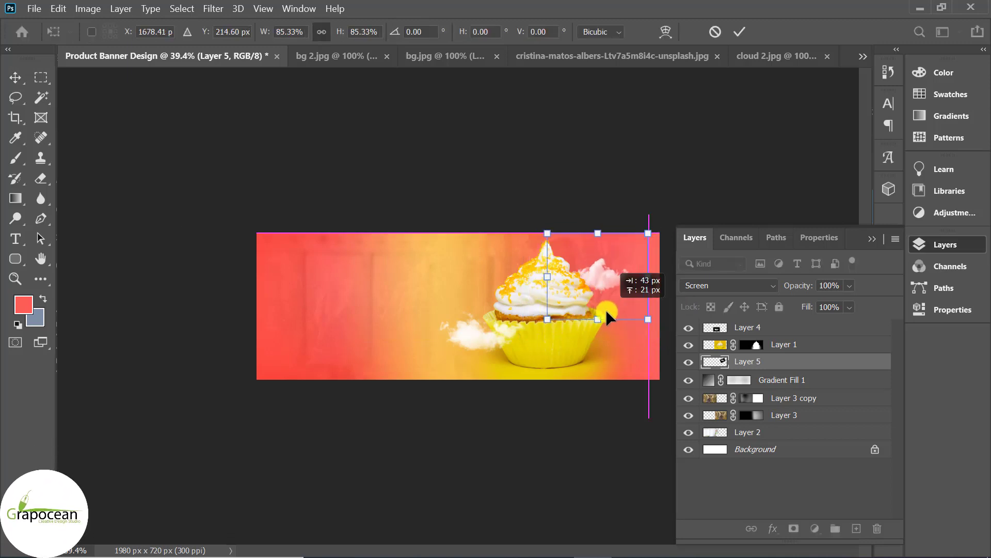
right_click(604, 306)
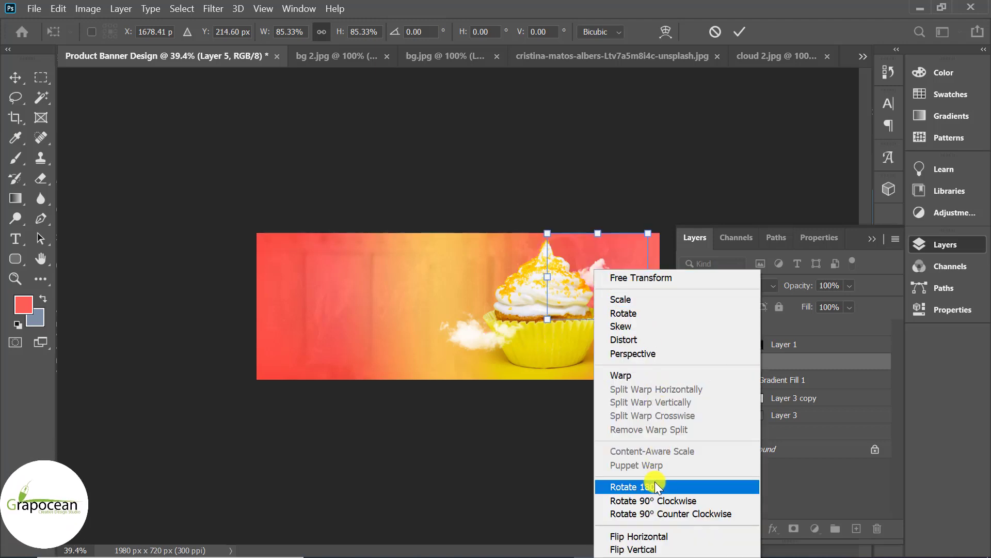
left_click(665, 536)
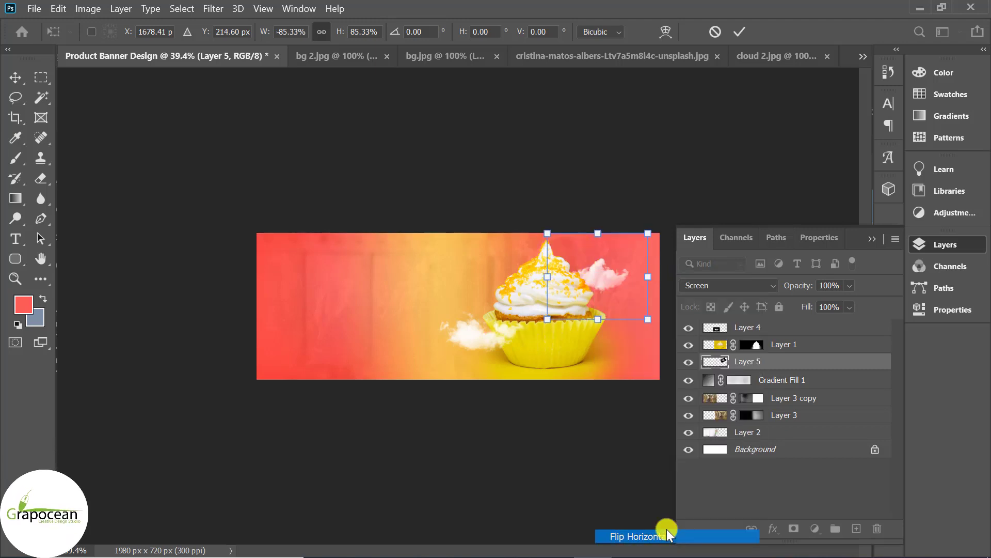
left_click_drag(606, 280, 612, 290)
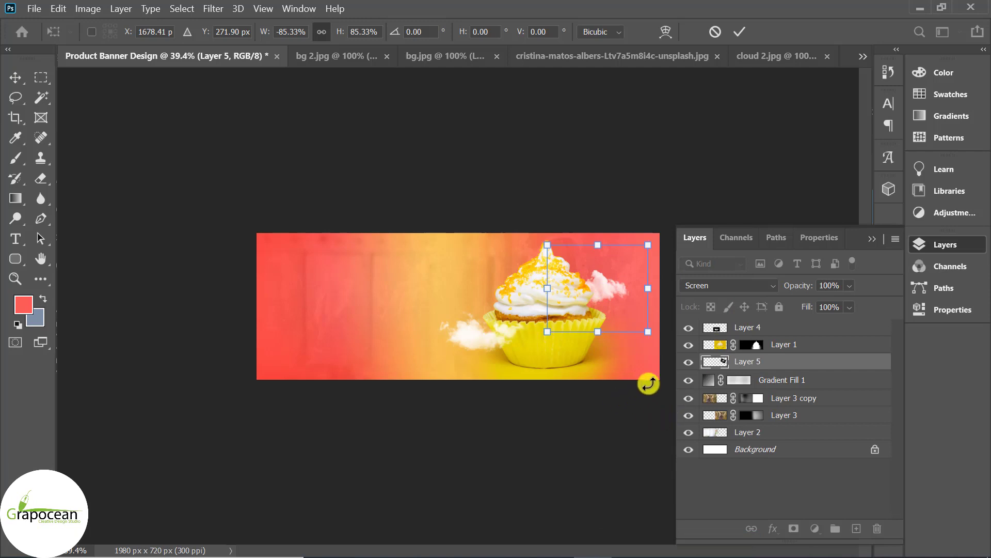
left_click_drag(644, 383, 728, 75)
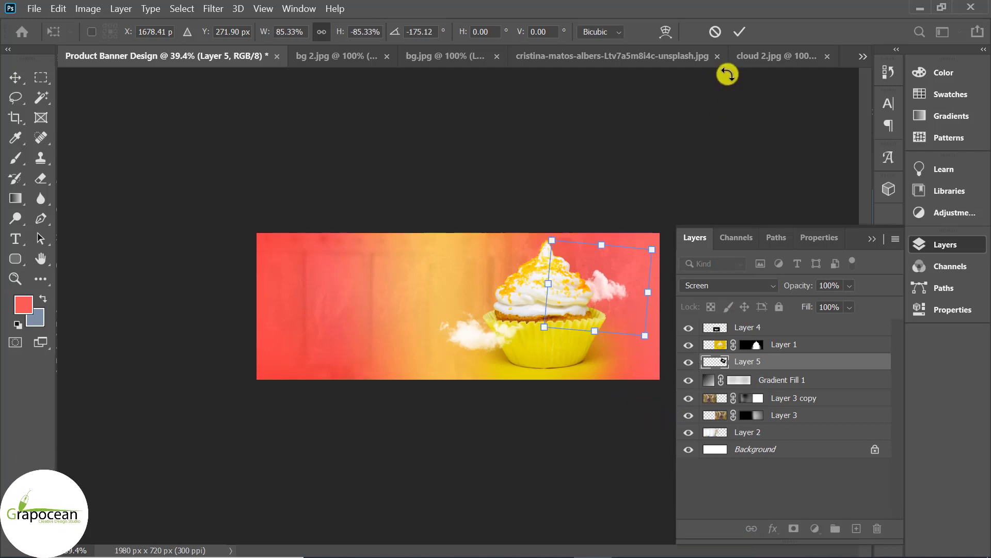
Step: Type the headline 'DELICIOUS CAKE BANNER' on two lines left of the cupcake and commit it
left_click(18, 237)
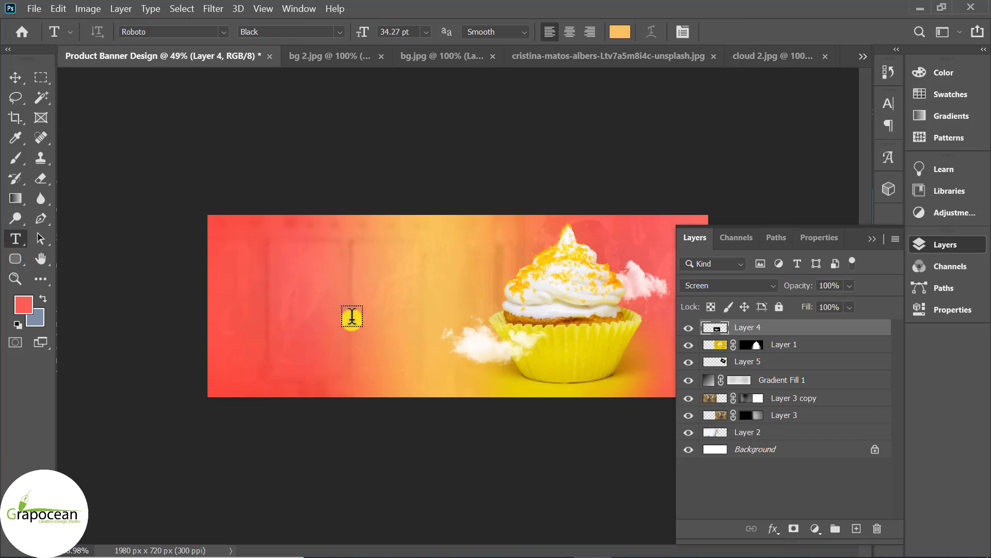
left_click(273, 274)
type("DELICIOUS CAKE BANNER")
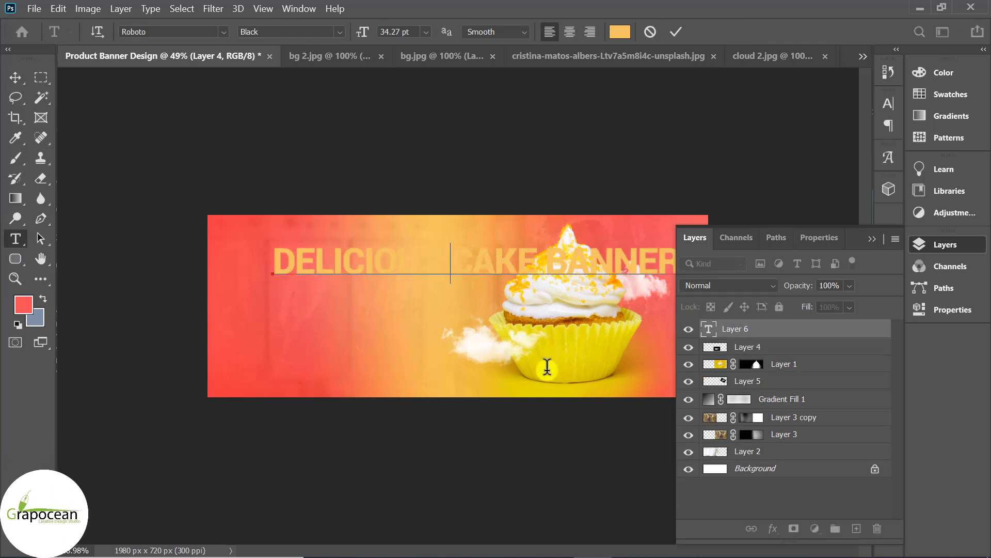
key("Return")
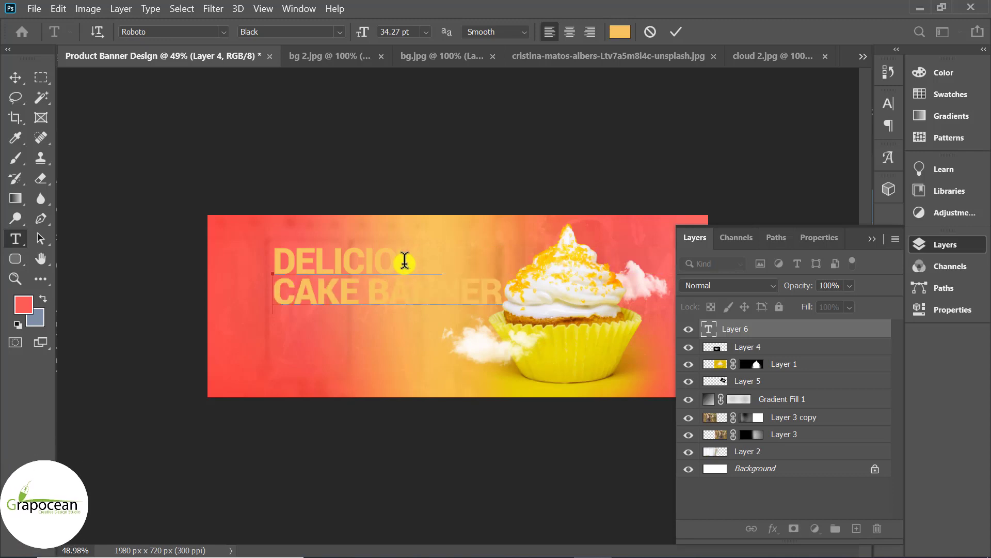
left_click_drag(419, 261, 240, 256)
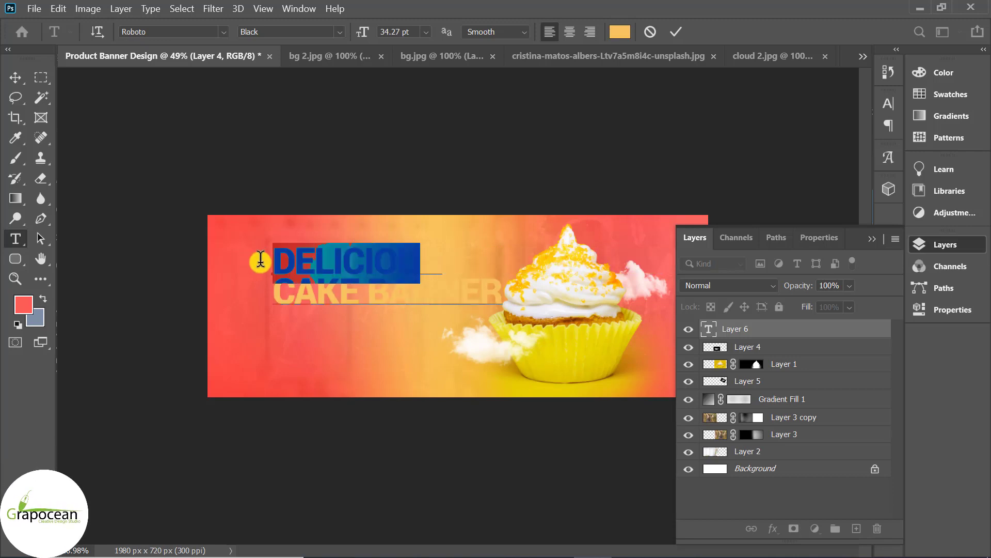
left_click(222, 32)
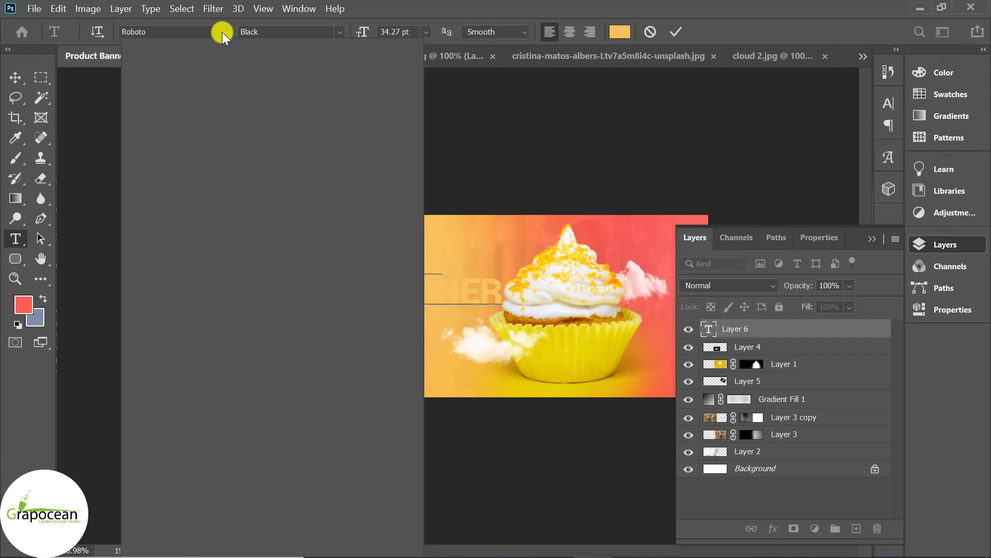
left_click(676, 31)
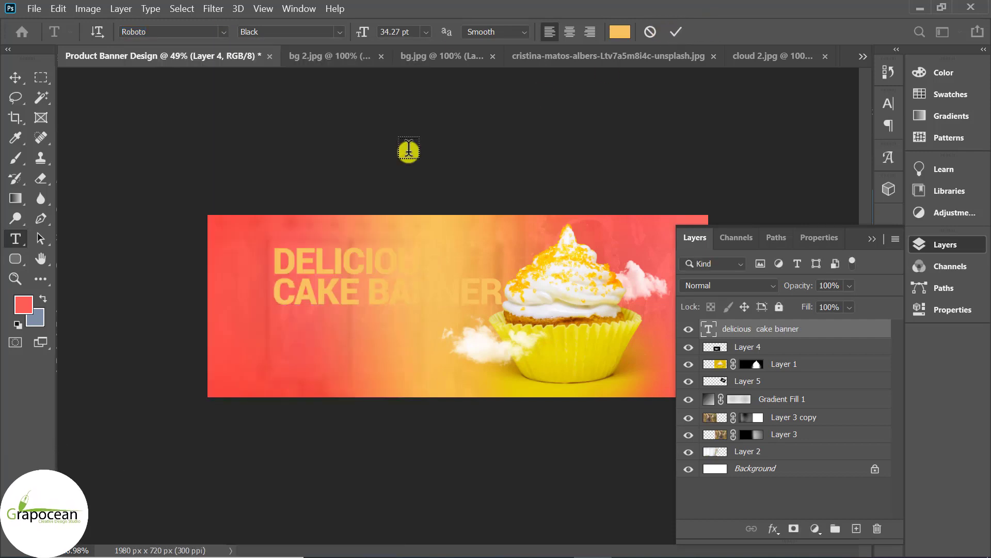
Step: Remove DELICIOUS from the headline and put it in a new text layer above CAKE BANNER
left_click_drag(284, 259, 533, 259)
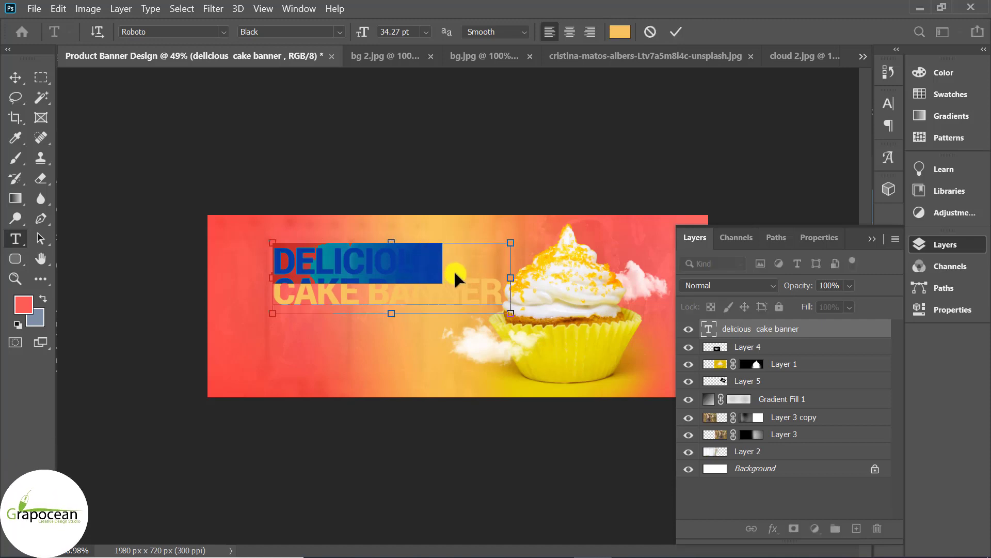
key("BackSpace")
key("ctrl+Return")
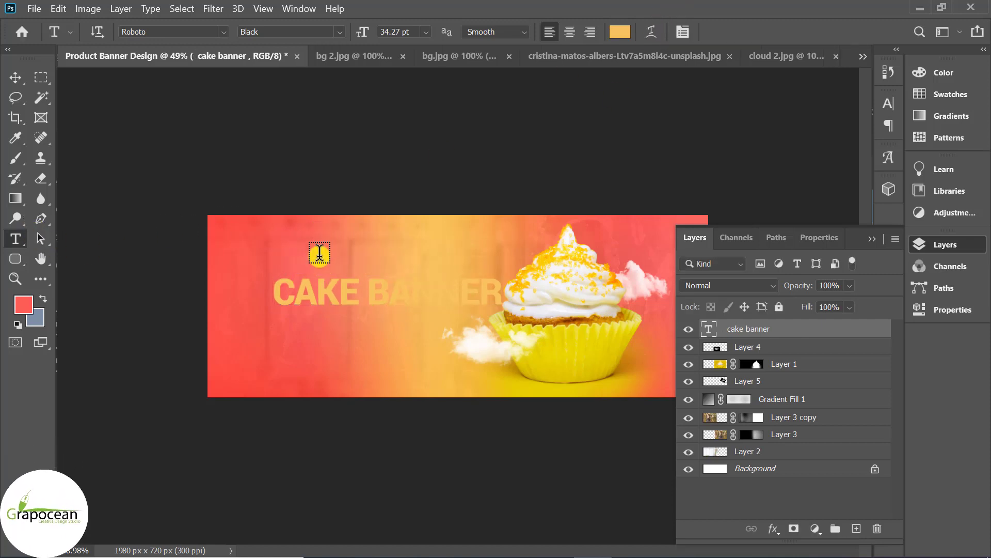
left_click(857, 529)
left_click(293, 261)
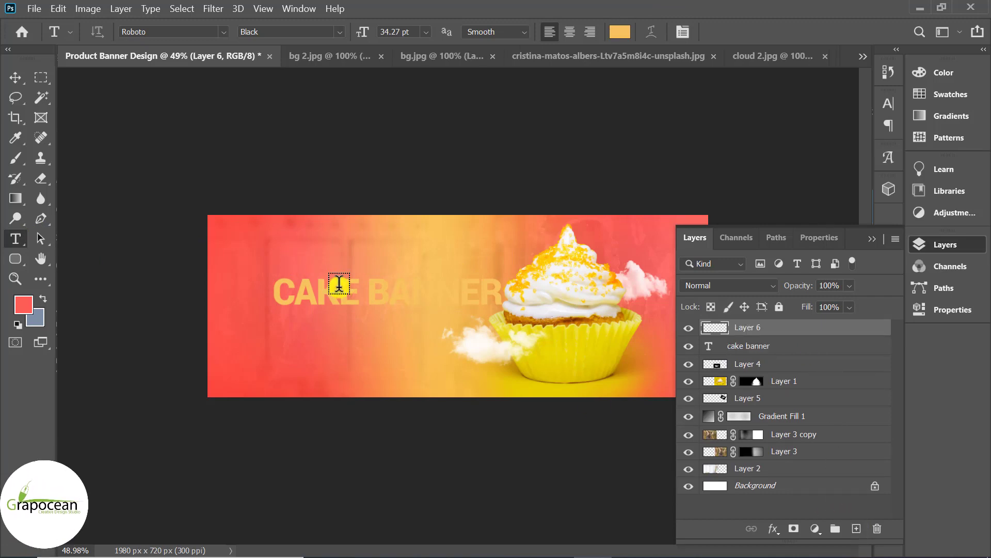
key("ctrl+h")
type("DELICIOUS")
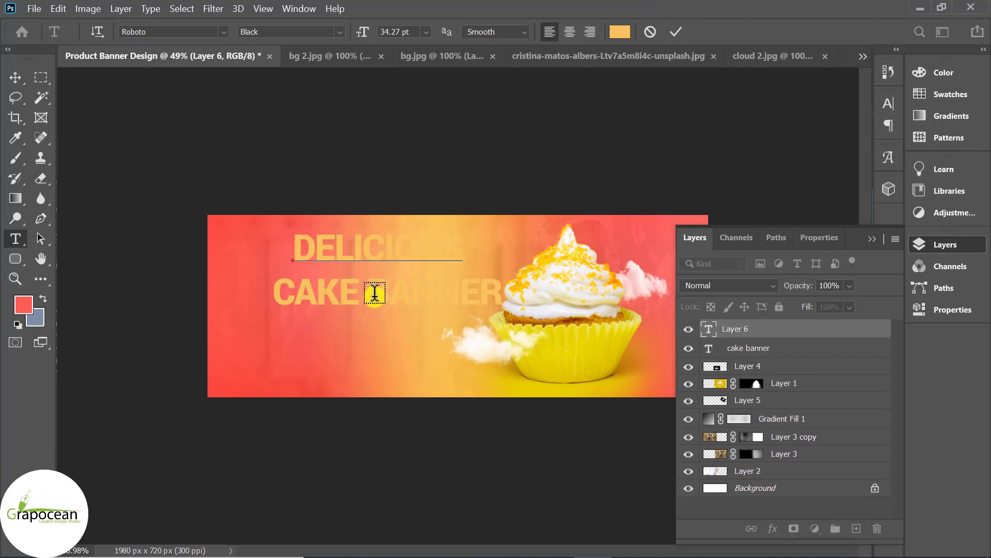
left_click_drag(455, 250, 177, 7)
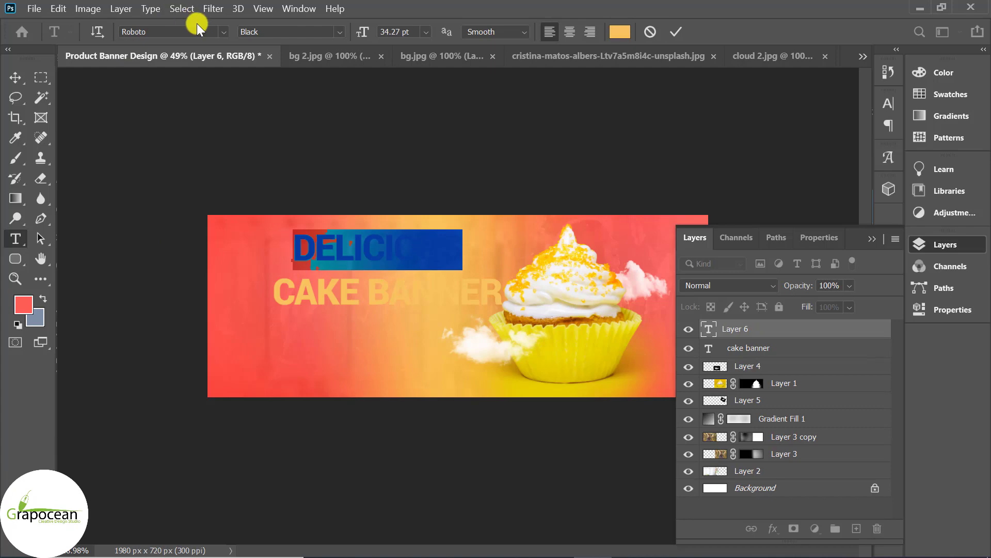
Step: Set the DELICIOUS word to Dancing Script and turn off All Caps so it reads 'Delicious'
left_click(224, 31)
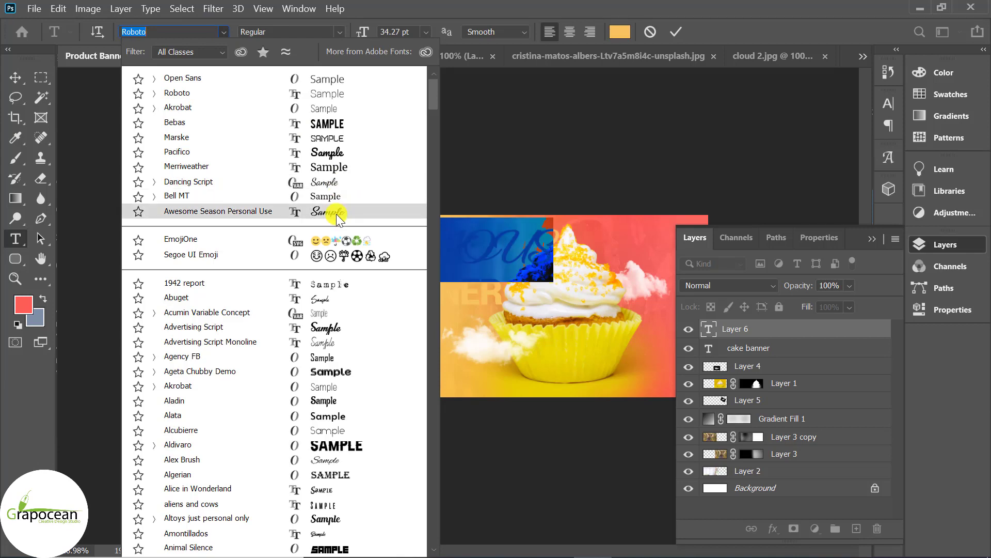
left_click(327, 182)
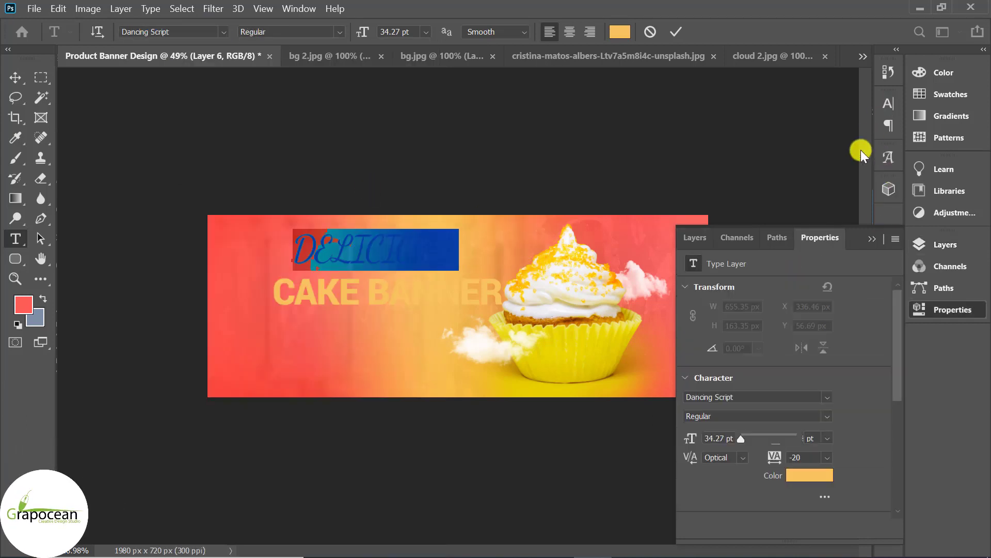
left_click(888, 104)
left_click(764, 211)
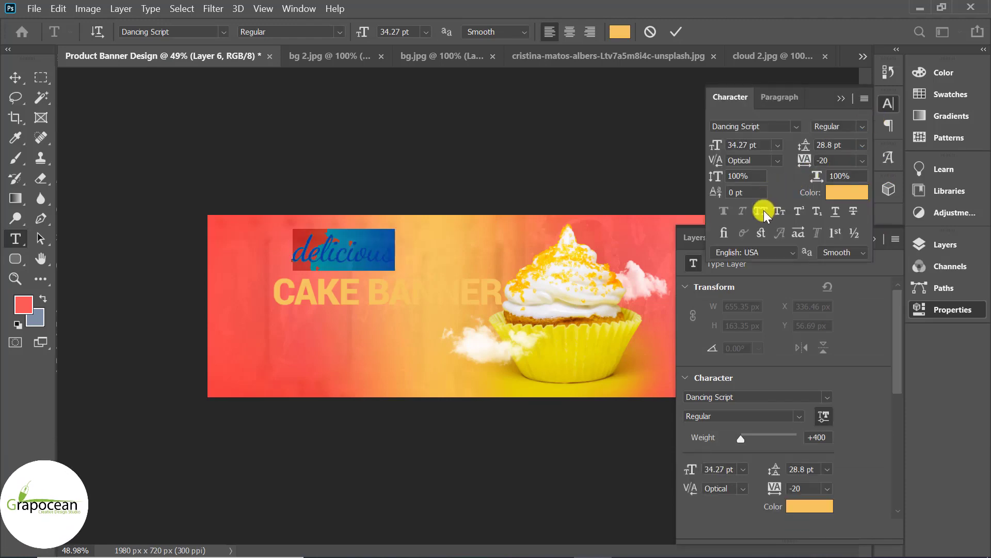
left_click(307, 251)
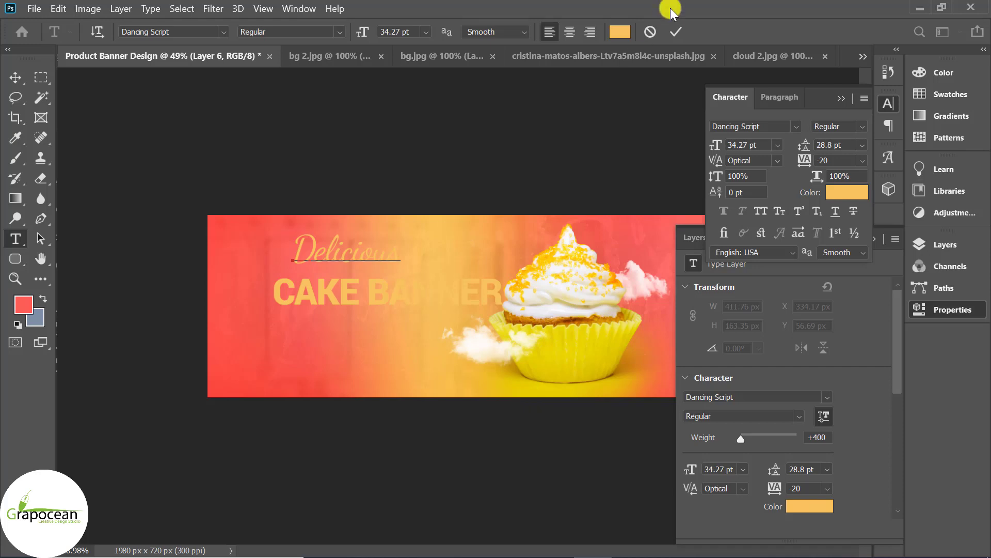
mouse_move(274, 292)
left_mouse_down()
mouse_move(443, 287)
mouse_move(588, 97)
left_mouse_up()
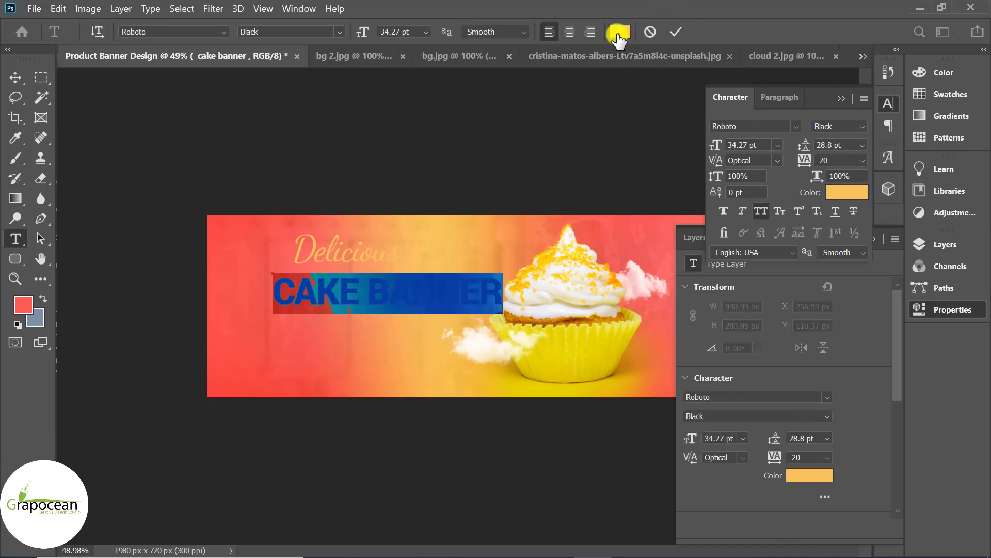
Step: Colour the CAKE BANNER text off-white #f5f6fa
left_click(620, 31)
type("#f5f6fa")
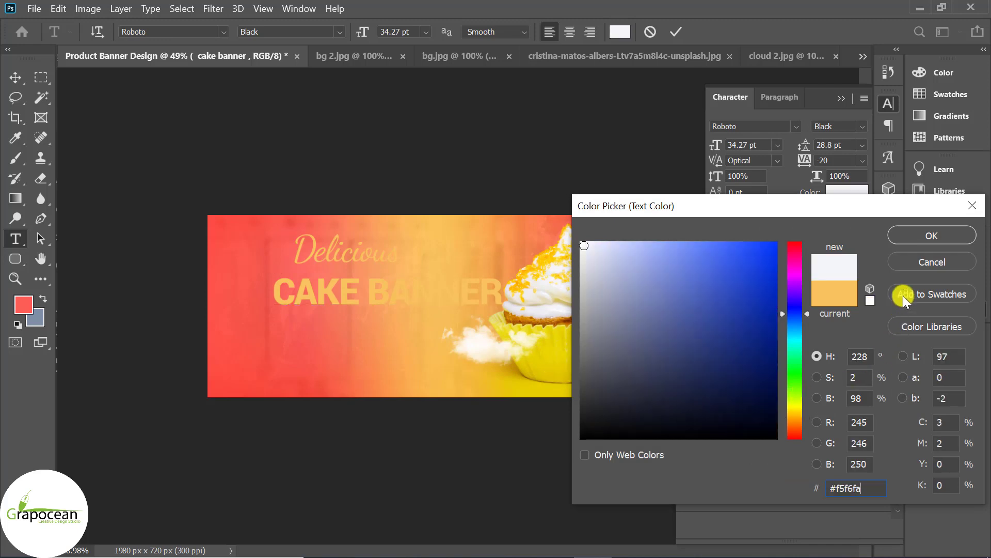
left_click(938, 236)
left_click(16, 79)
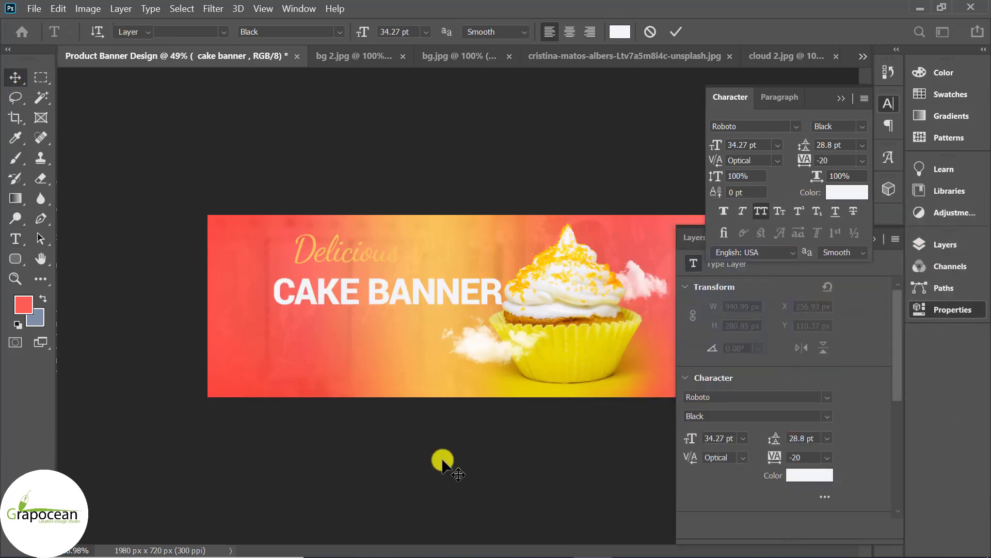
Step: Shift the Delicious script slightly left above the headline
scroll(386, 383, "up", 2)
scroll(248, 210, "up", 2)
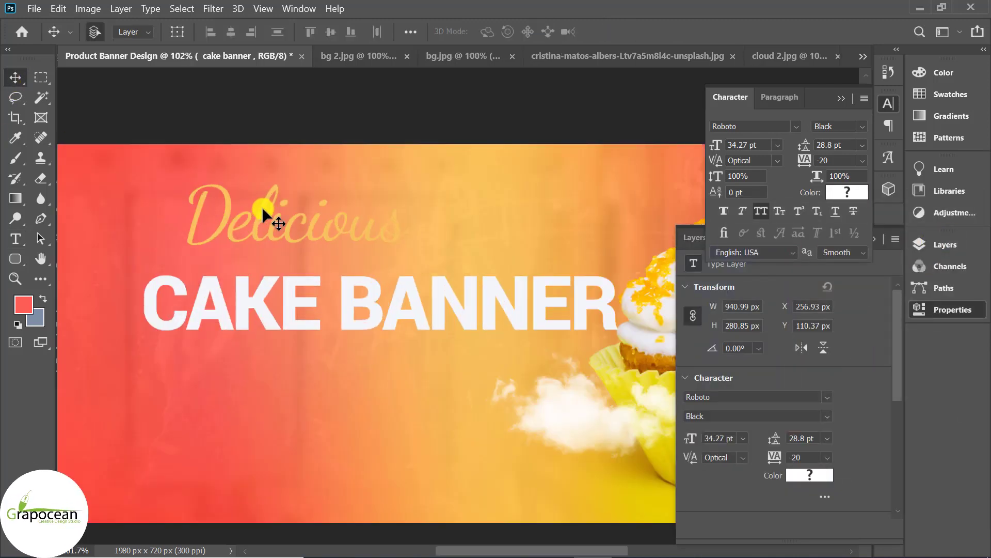
left_click_drag(246, 240, 243, 240)
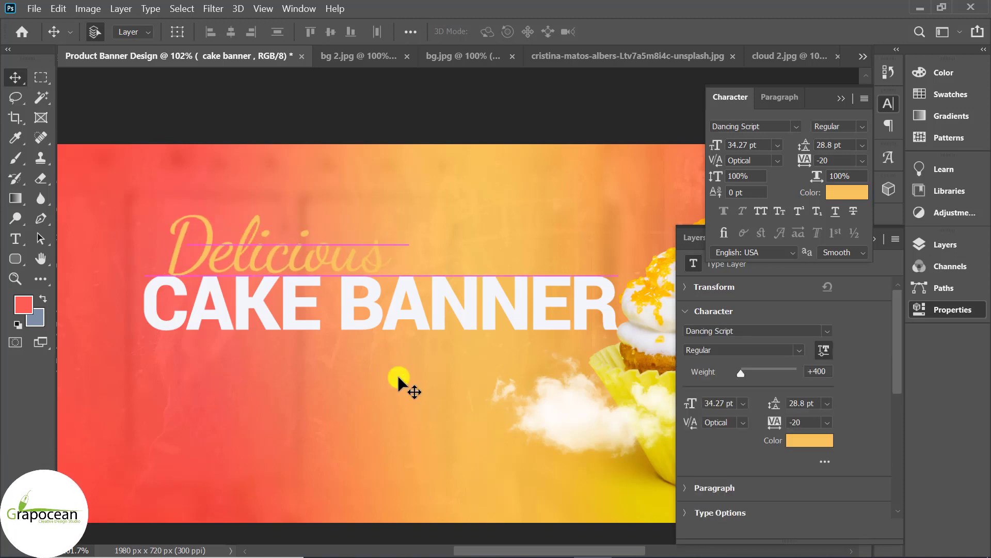
scroll(344, 396, "down", 2)
scroll(344, 395, "down", 2)
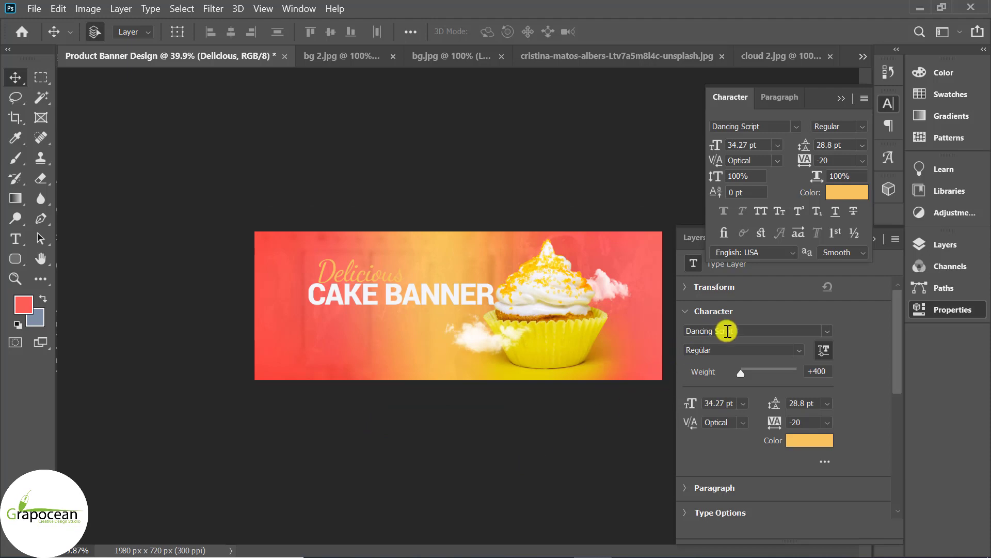
left_click(887, 219)
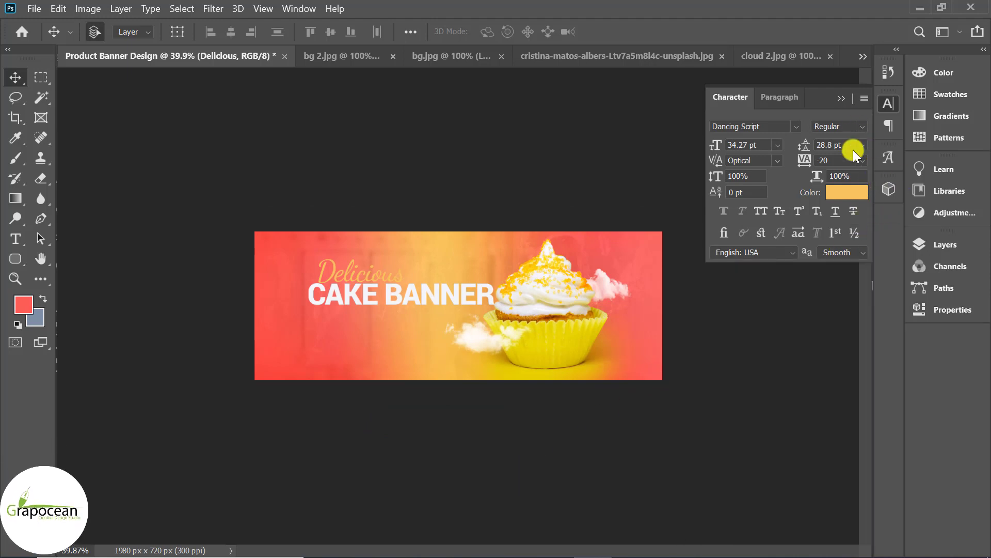
left_click(842, 98)
Step: Break BANNER onto its own line and add 'TASTY' before CAKE
left_click(940, 248)
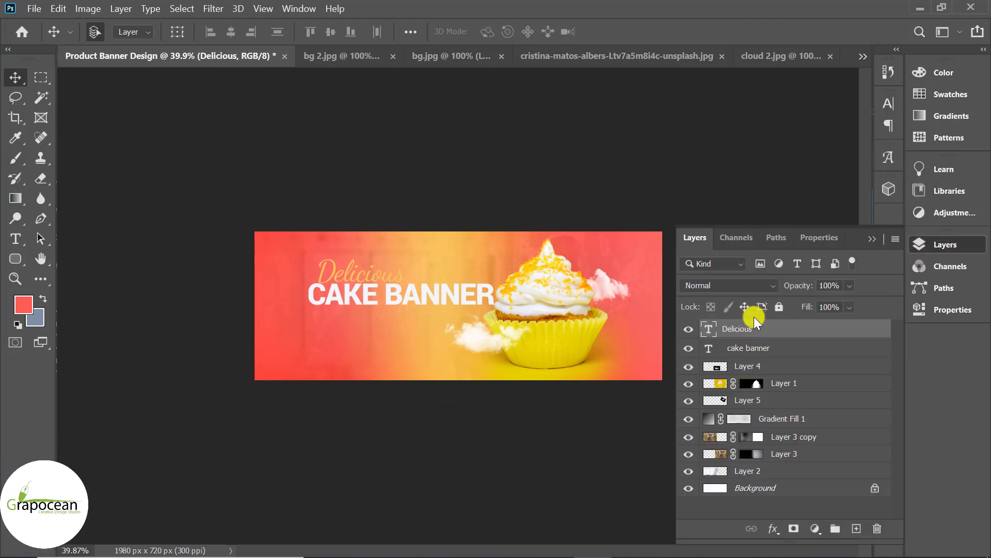
scroll(370, 299, "up", 1)
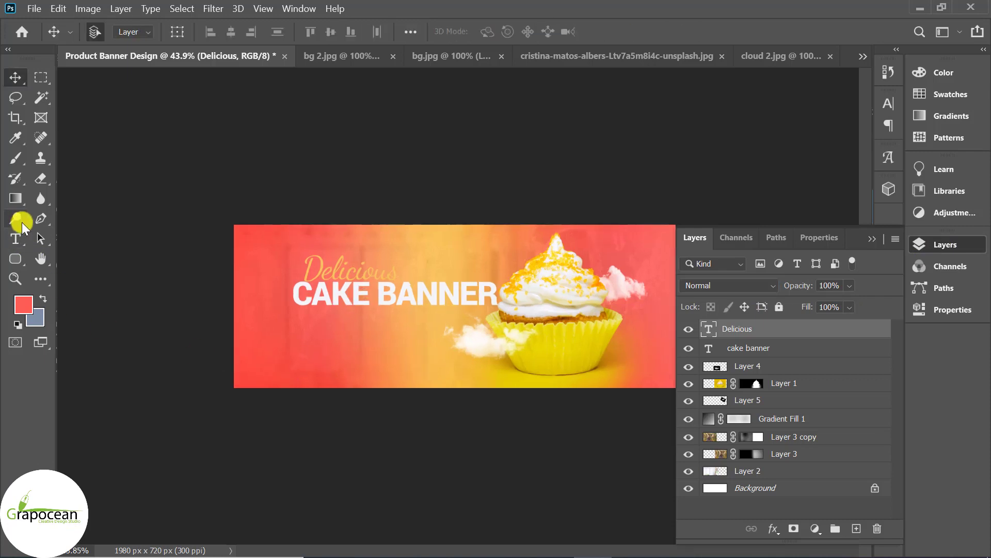
left_click(377, 295)
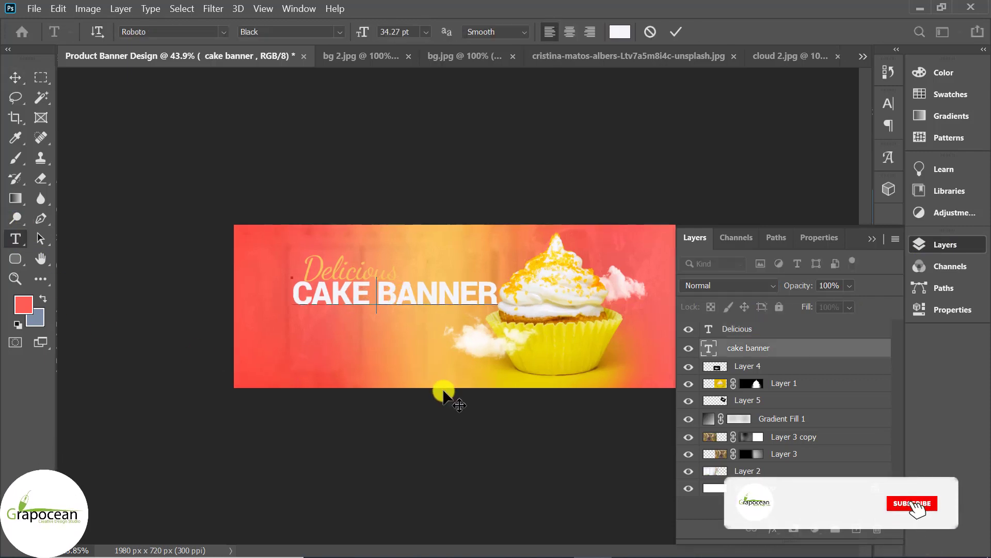
key("Return")
scroll(464, 392, "up", 4)
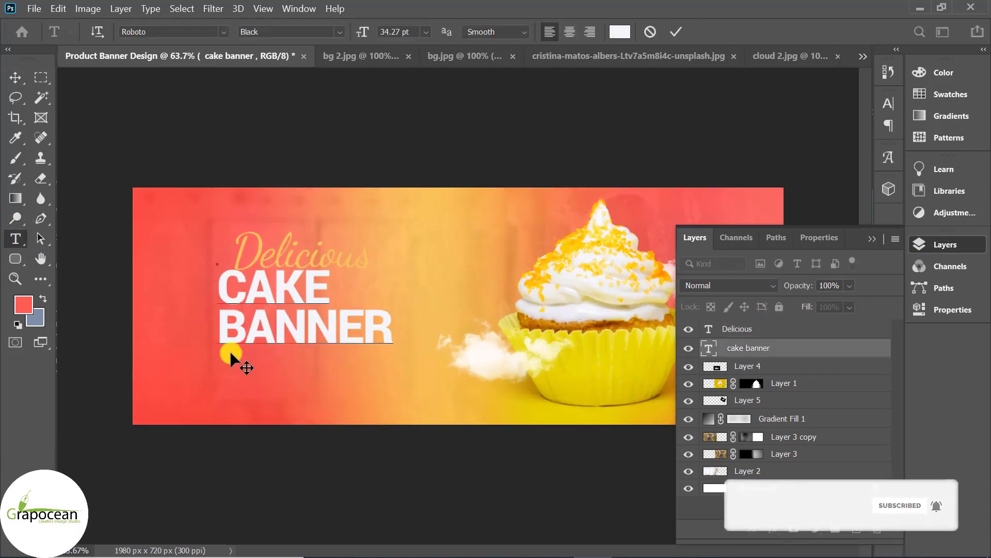
left_click(329, 287)
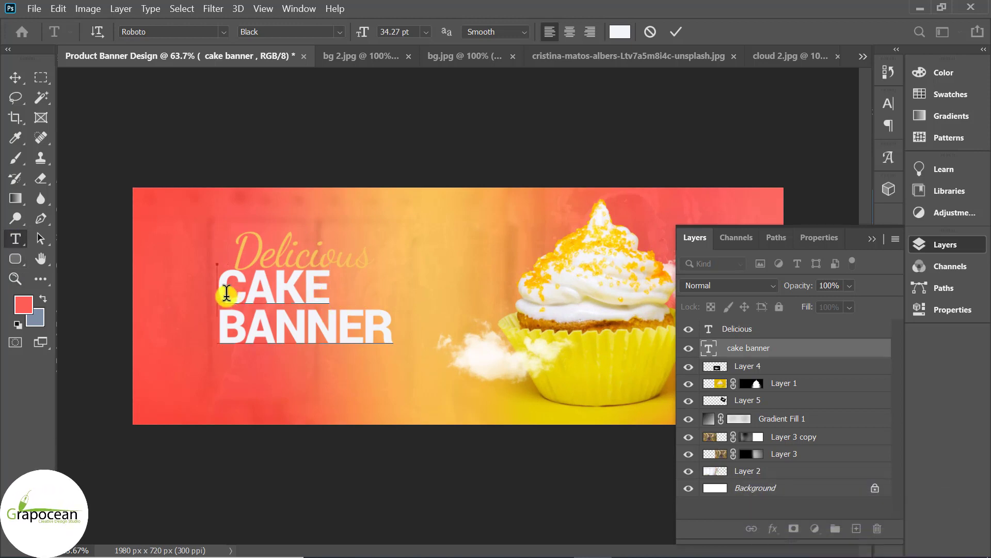
type("TASTY")
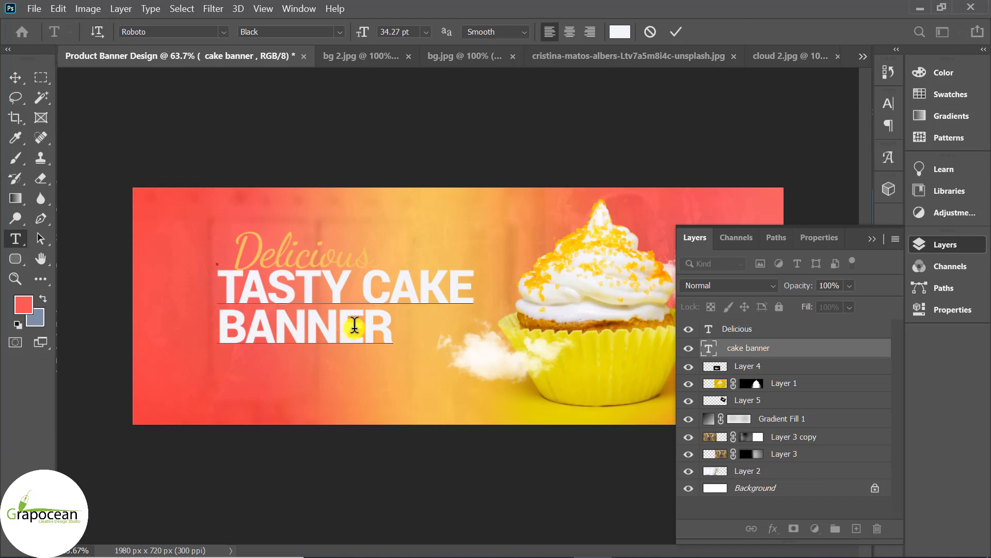
Step: Make BANNER a lowercase 'banner' in the Light weight and commit the text
double_click(250, 333)
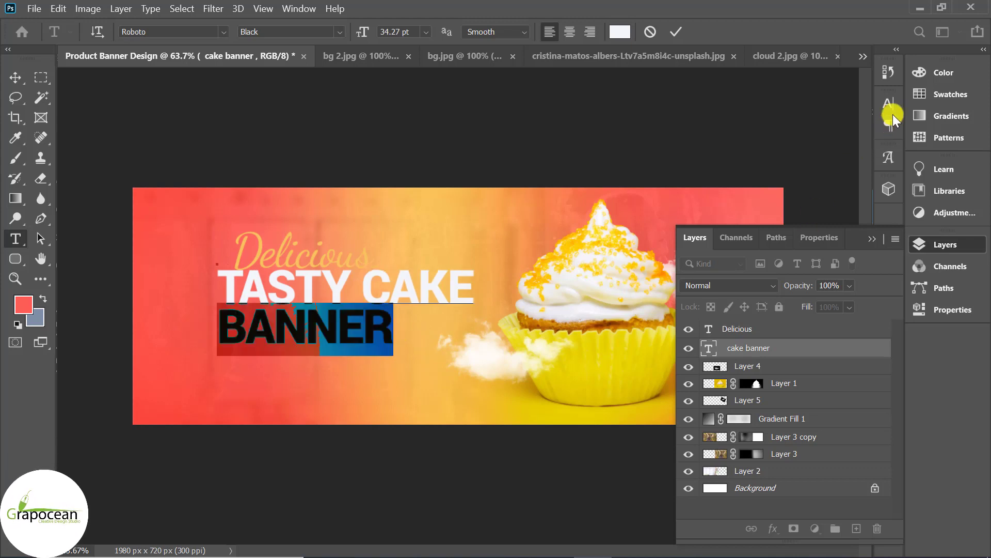
left_click(889, 105)
left_click(768, 209)
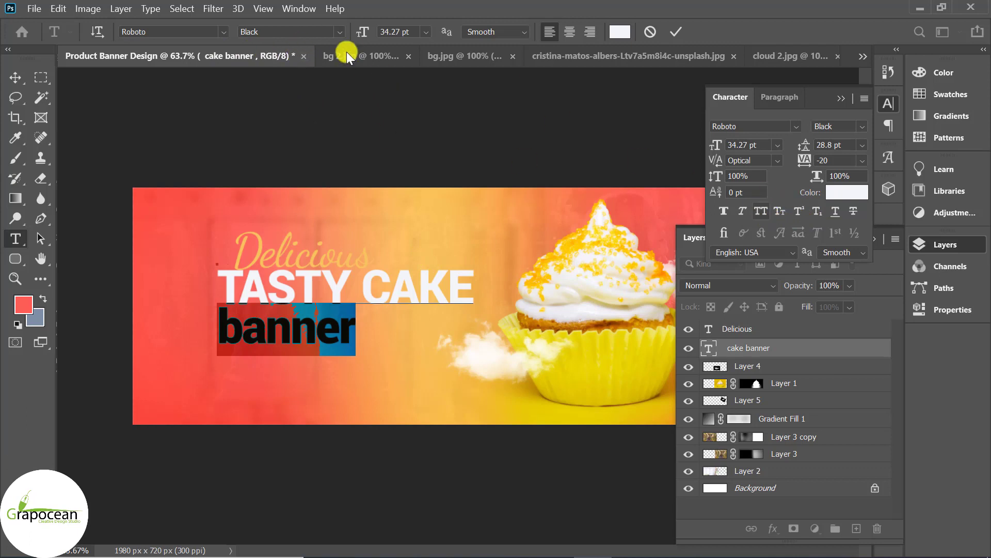
left_click(336, 32)
left_click(305, 68)
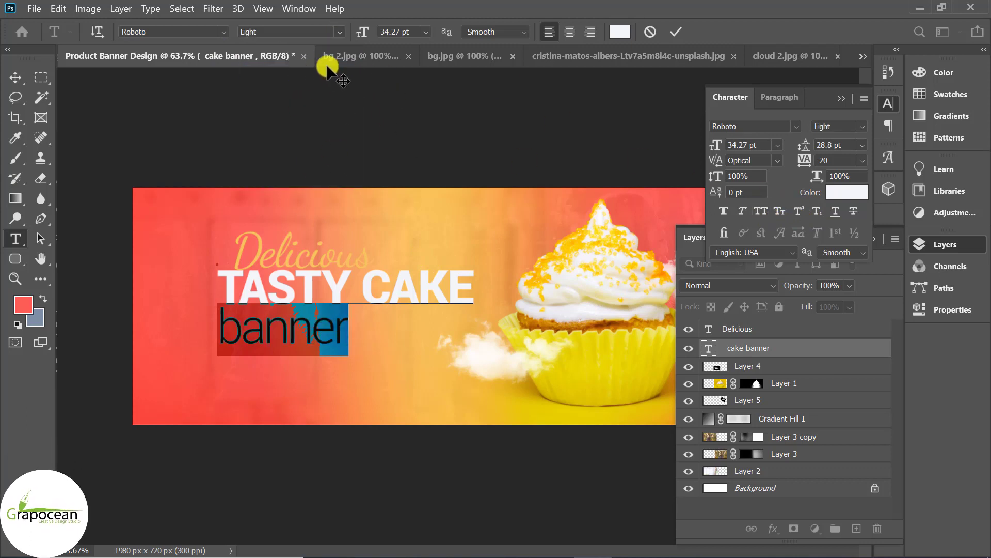
left_click(19, 85)
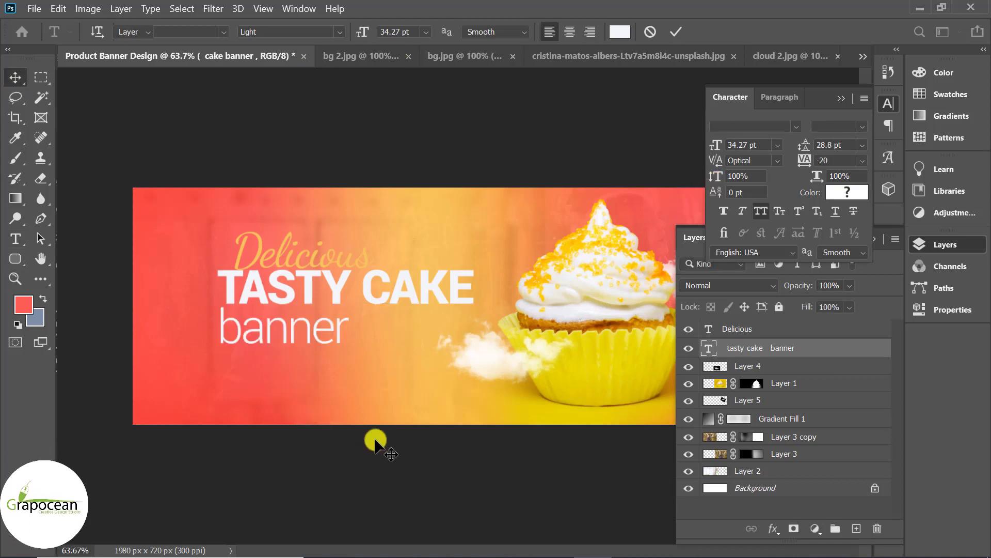
Step: Nudge the headline text into position on the banner
scroll(356, 429, "down", 3)
scroll(392, 408, "up", 2)
scroll(356, 380, "up", 2)
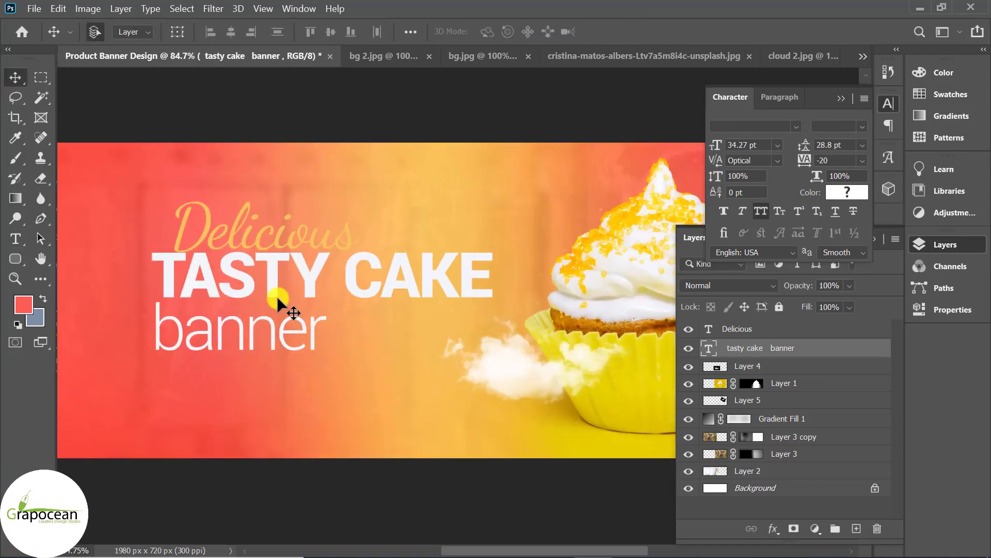
left_click_drag(277, 296, 256, 308)
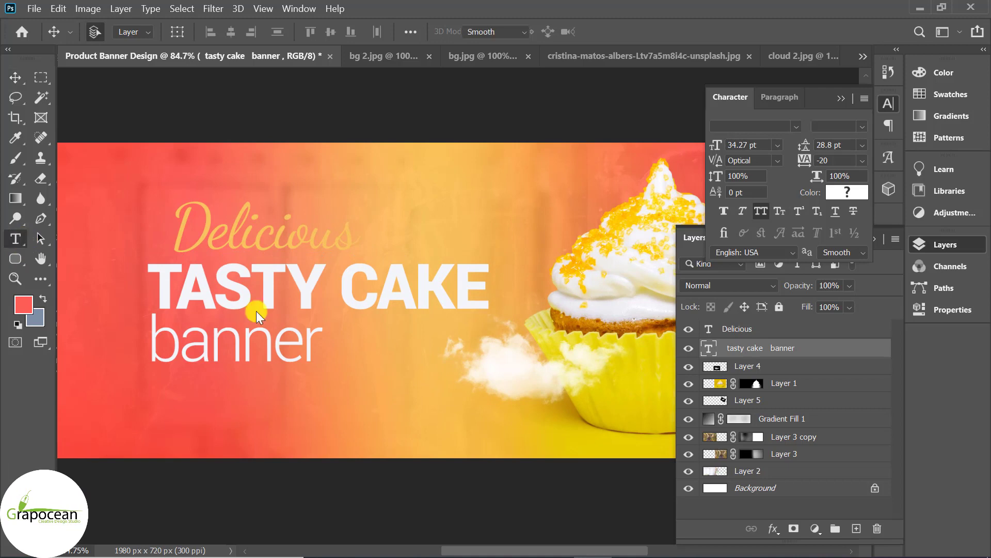
Step: Change the second line to read 'Graphic banner'
left_click_drag(321, 336, 177, 315)
left_click(322, 342)
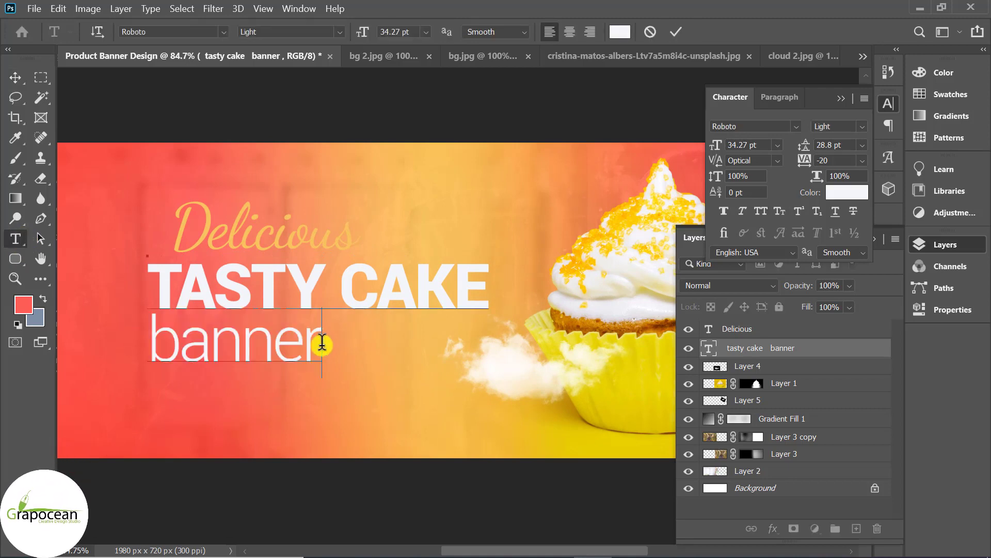
key("Home")
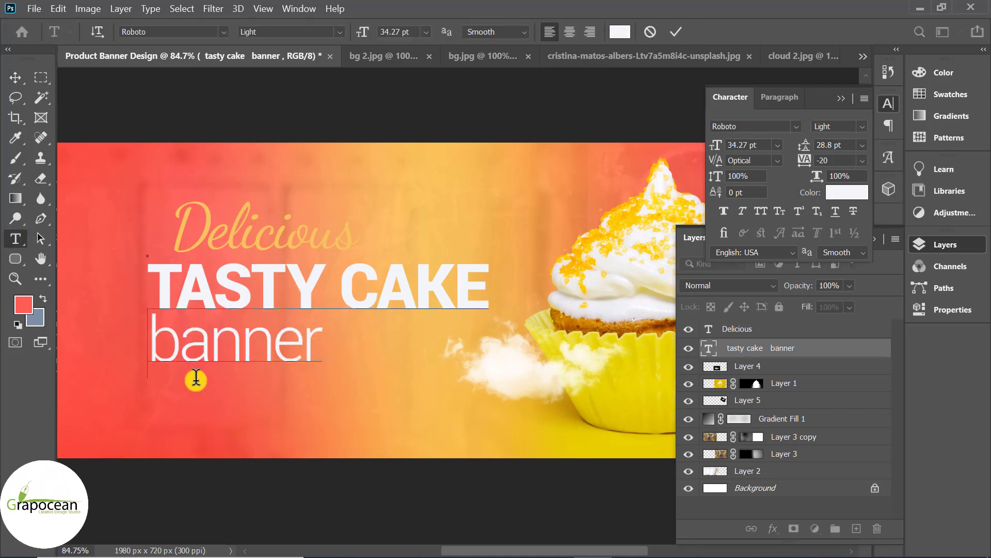
type("gr")
key("BackSpace")
key("BackSpace")
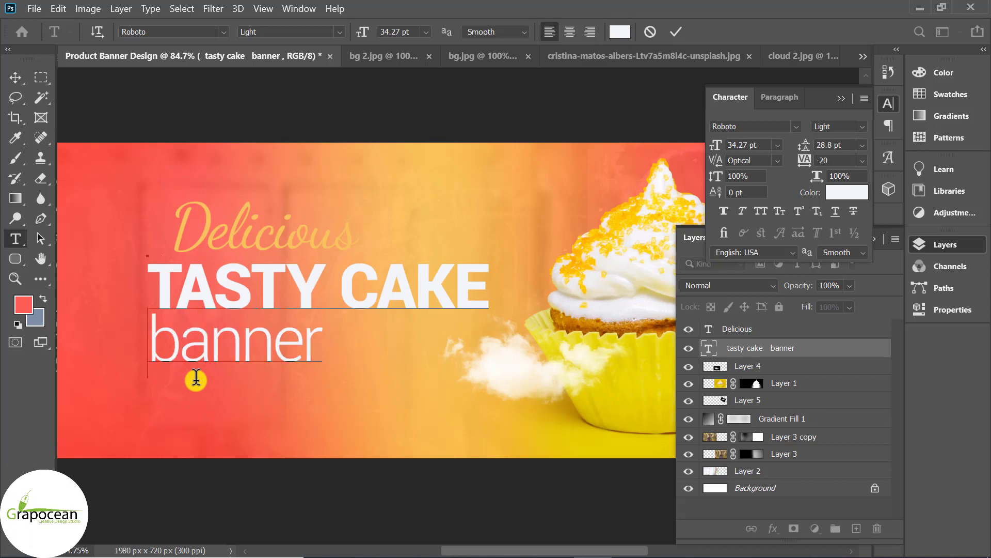
type("Graphic")
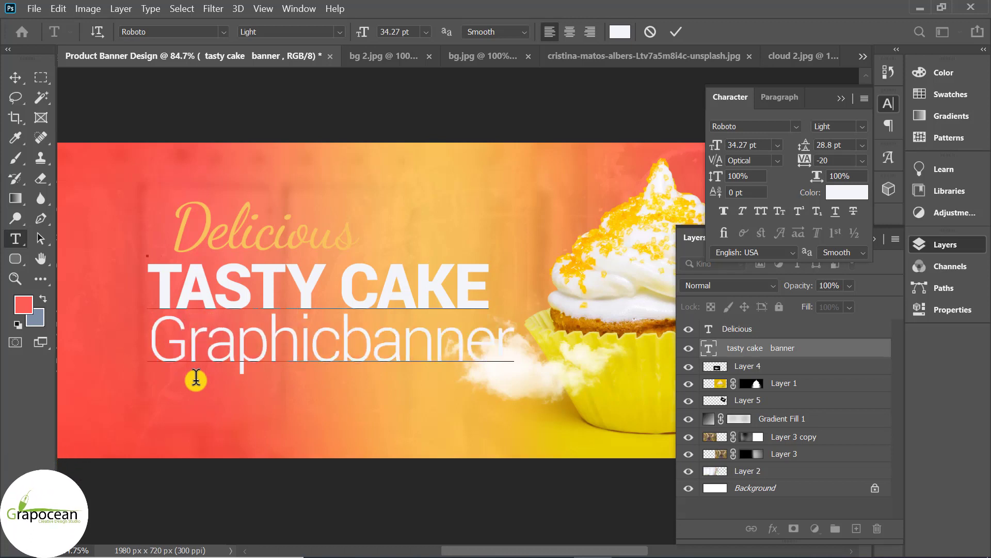
Step: Set the Graphic banner line to 21.18 pt and raise it with a 10 pt baseline shift
left_click_drag(157, 338, 645, 342)
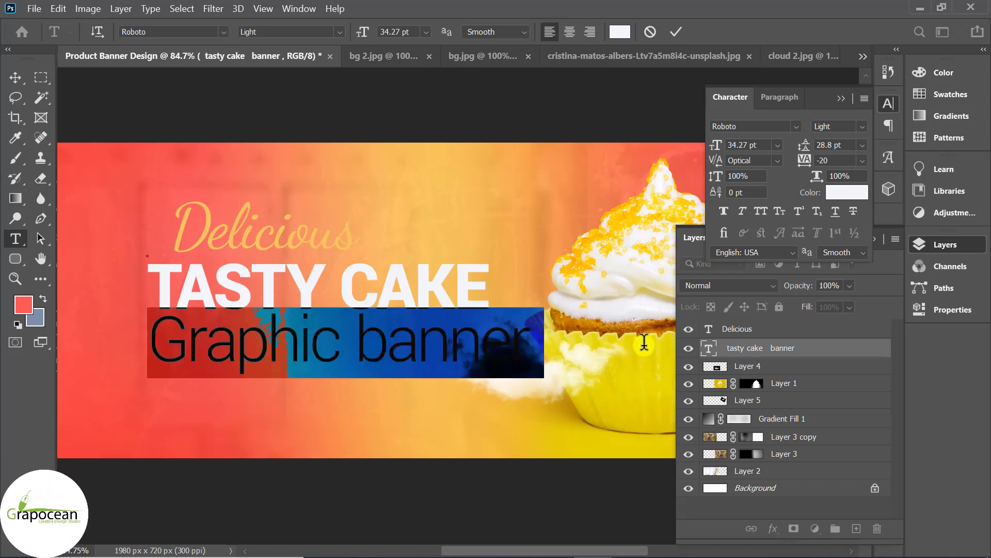
left_click(403, 33)
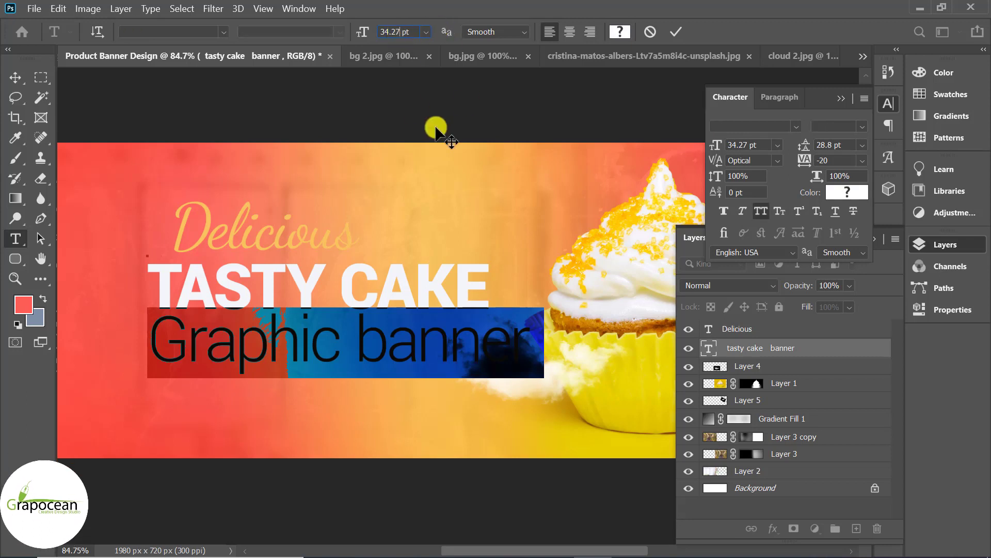
type("21.18")
key("Return")
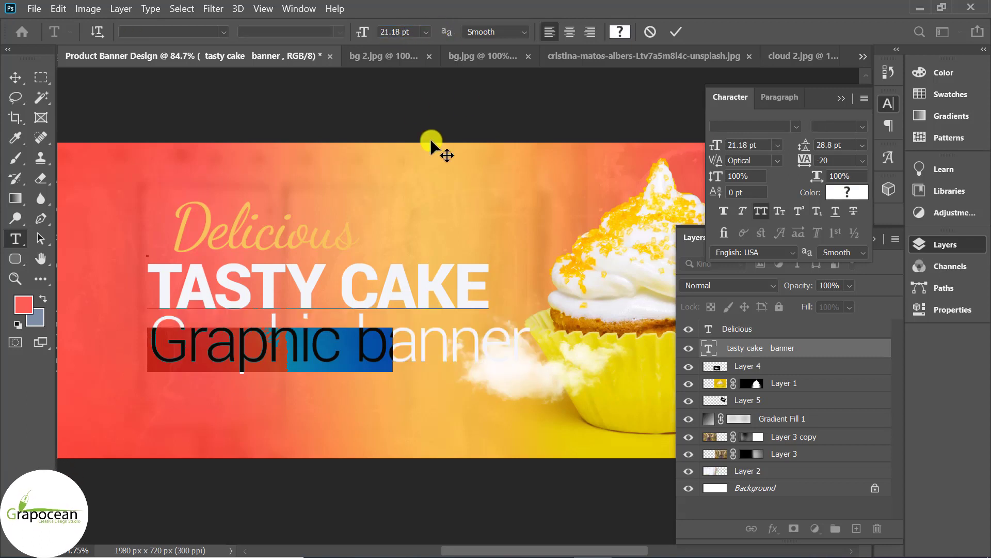
left_click(390, 356)
left_click_drag(363, 352, 114, 357)
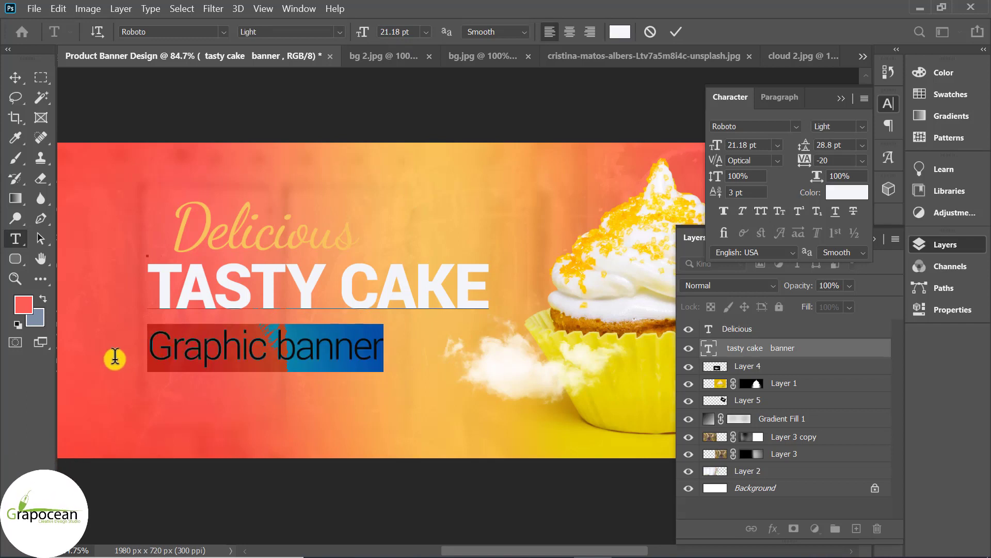
key("alt+shift+Up")
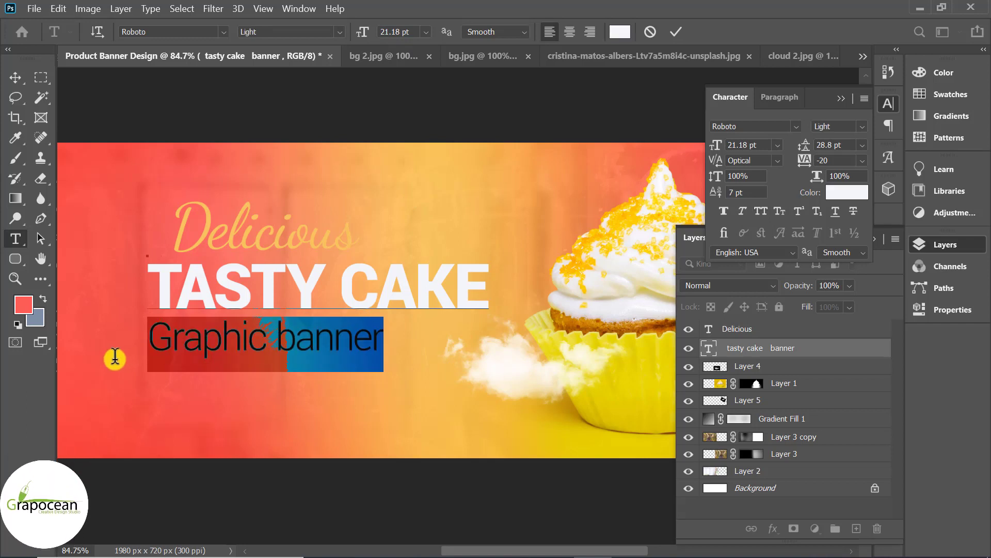
key("alt+shift+Up")
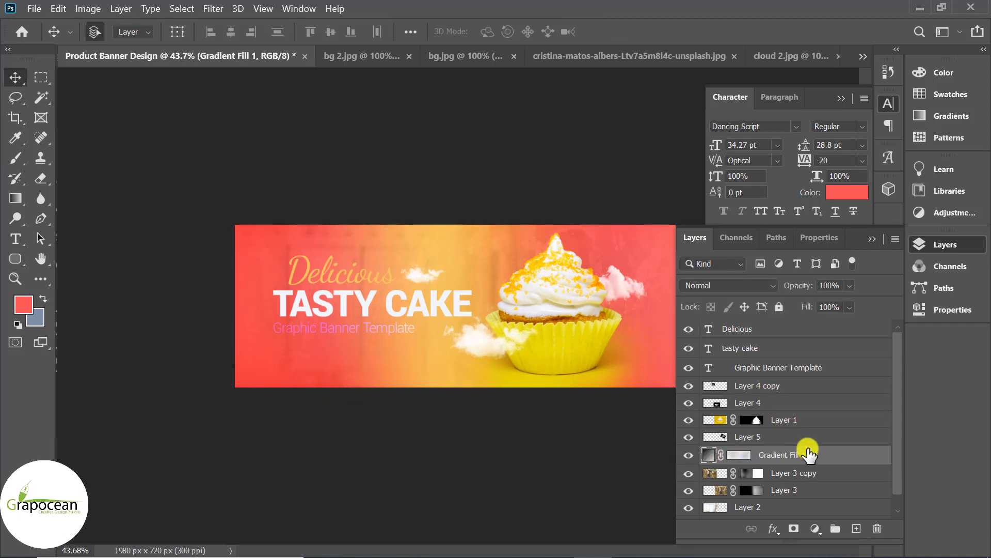
Step: Duplicate Gradient Fill 1 and open the copy's gradient fill settings
left_click(213, 9)
mouse_move(233, 171)
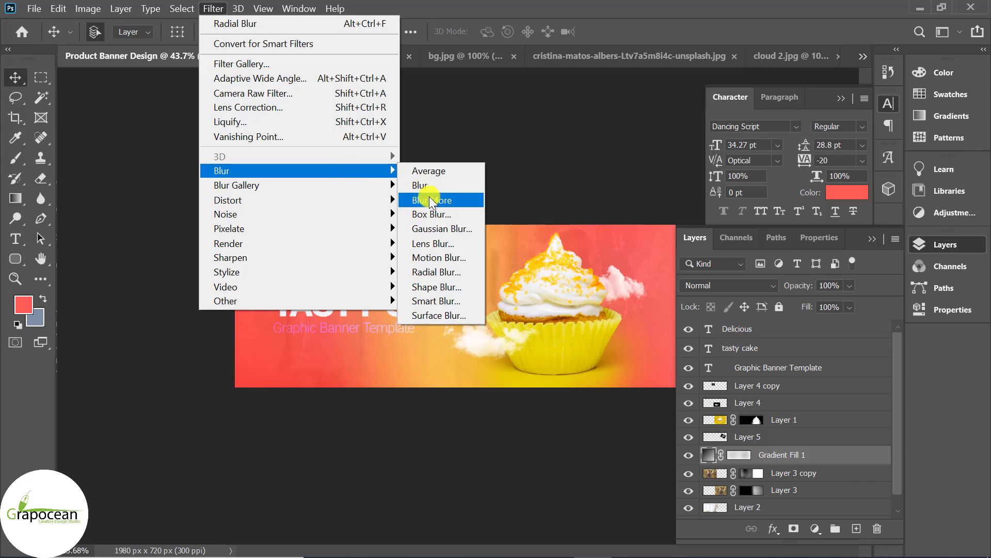
left_click(688, 455)
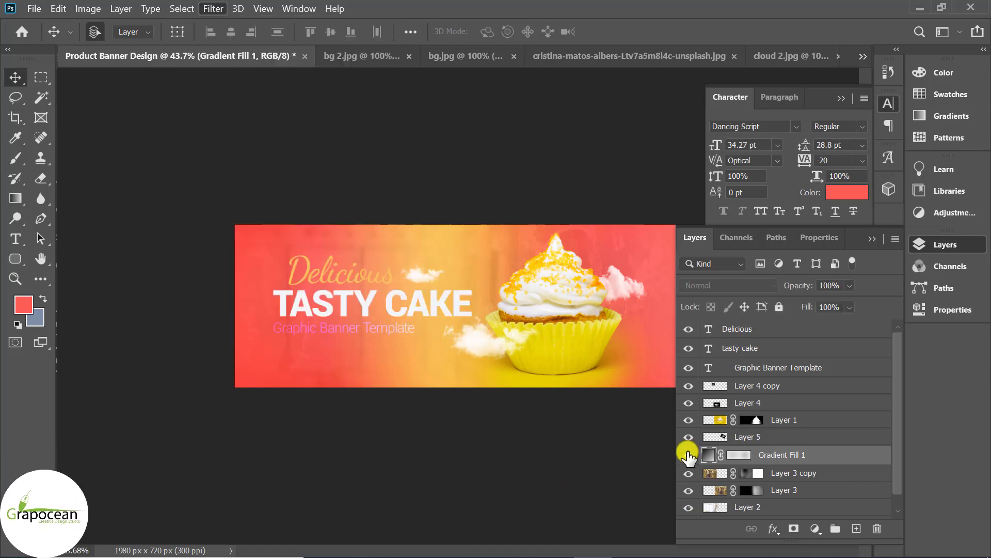
key("ctrl+j")
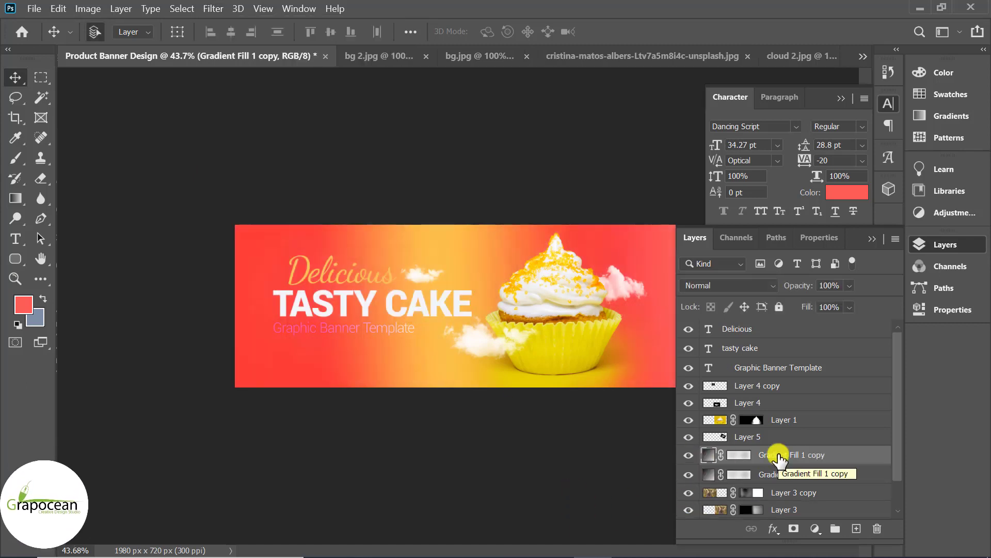
left_click(214, 9)
mouse_move(233, 171)
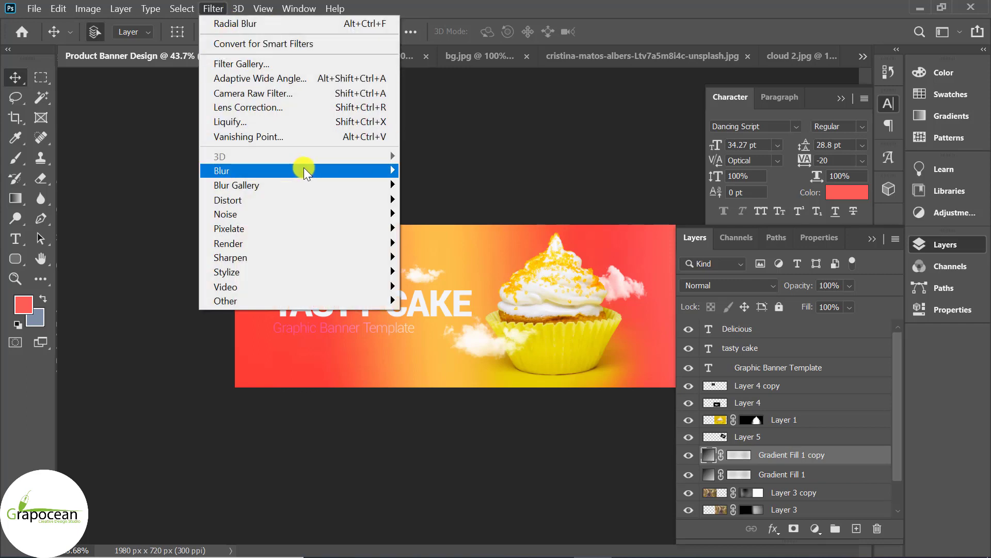
left_click(730, 453)
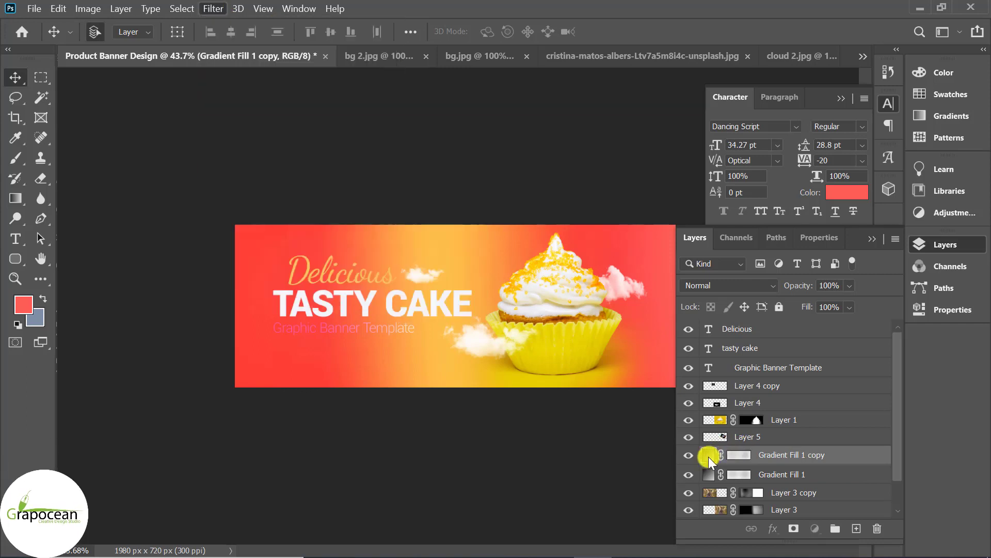
double_click(708, 457)
Step: Switch the copy's gradient to Noise and randomize it until pink-orange streaks appear
left_click(786, 416)
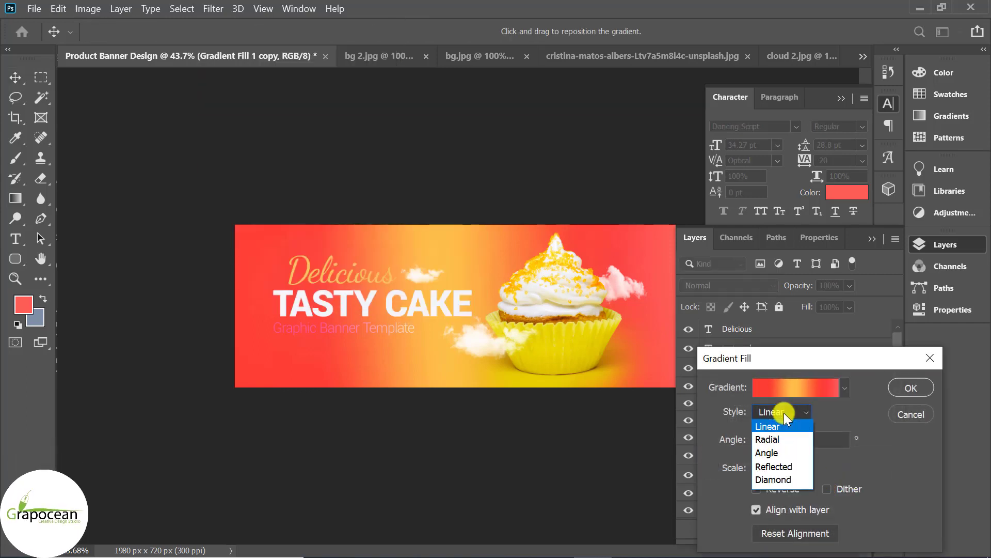
left_click(795, 389)
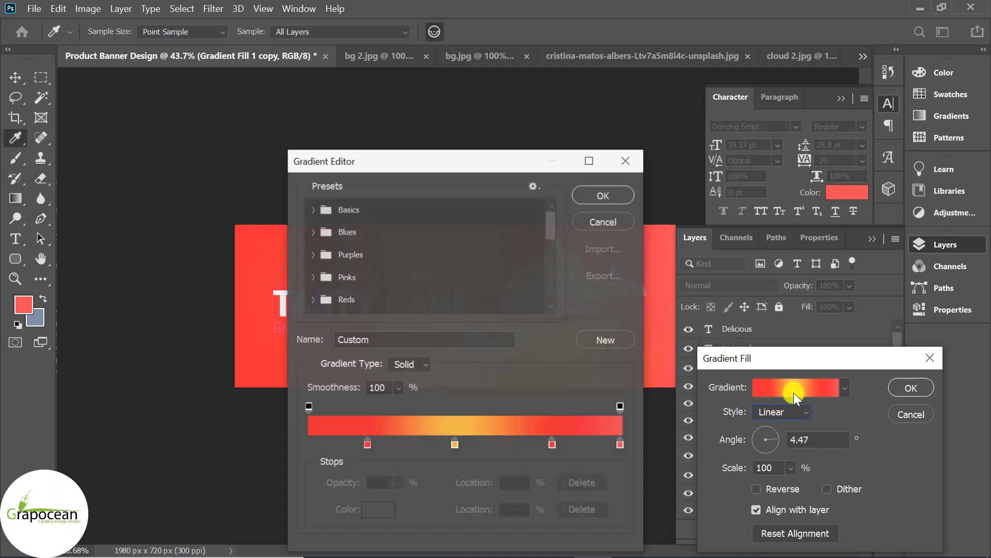
left_click(410, 364)
left_click(411, 365)
left_click(411, 392)
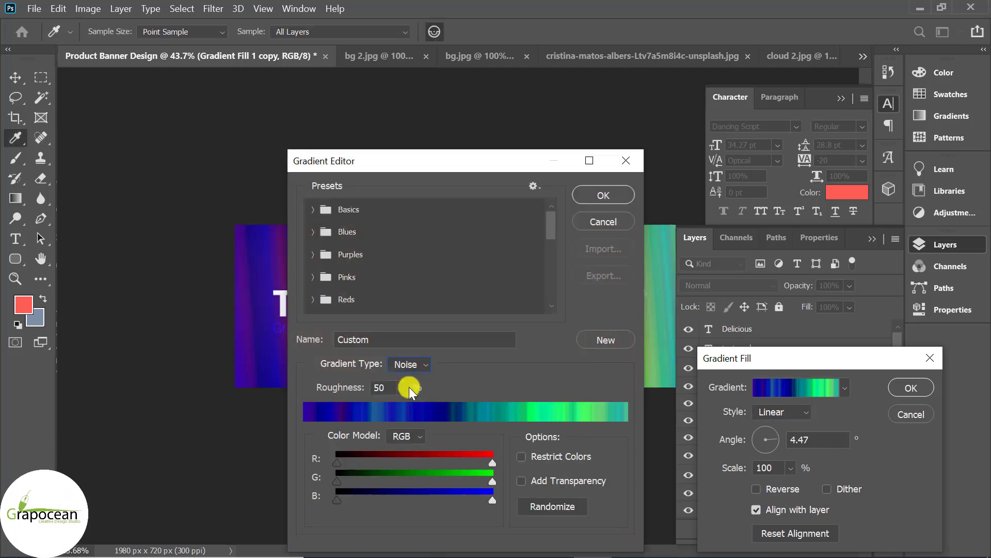
left_click(563, 506)
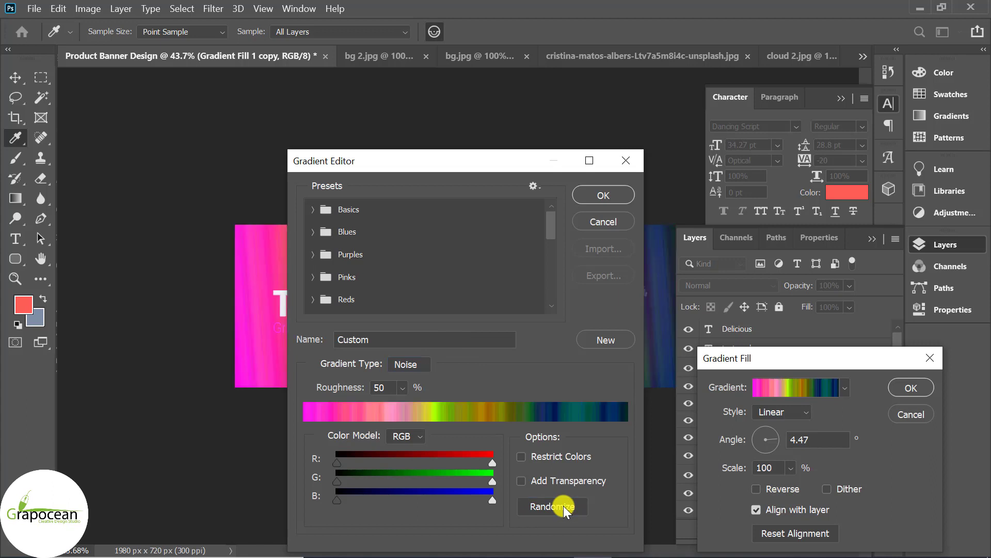
left_click(562, 506)
left_click(563, 506)
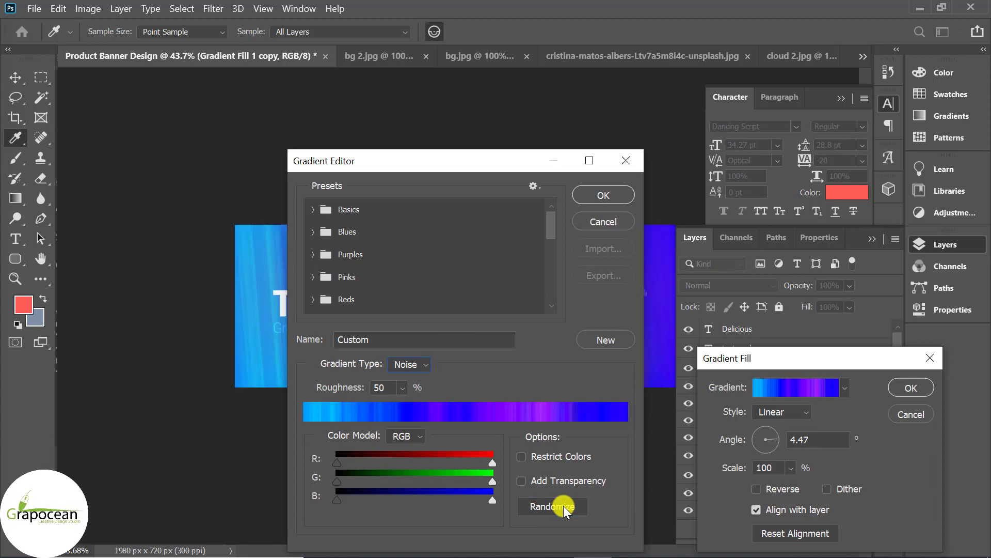
left_click(562, 506)
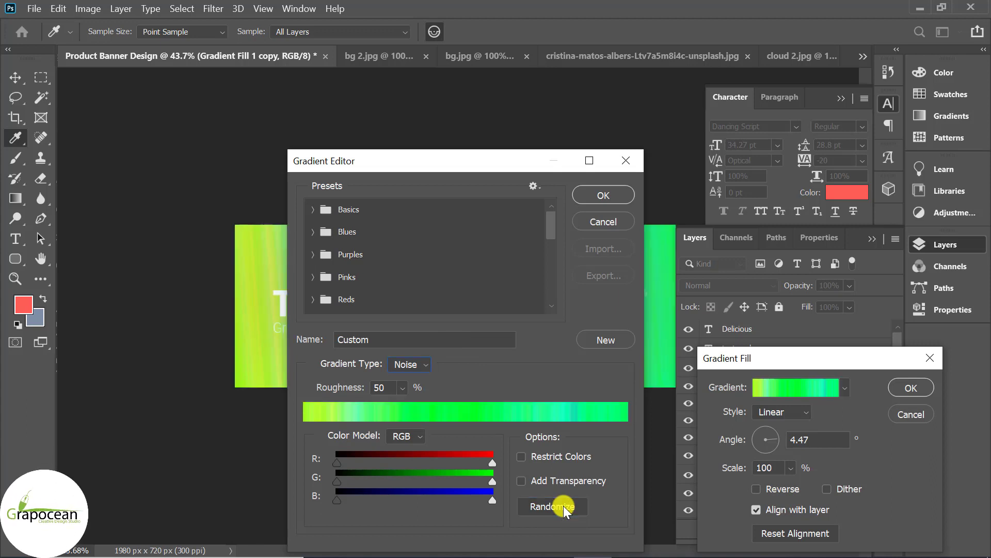
left_click(604, 195)
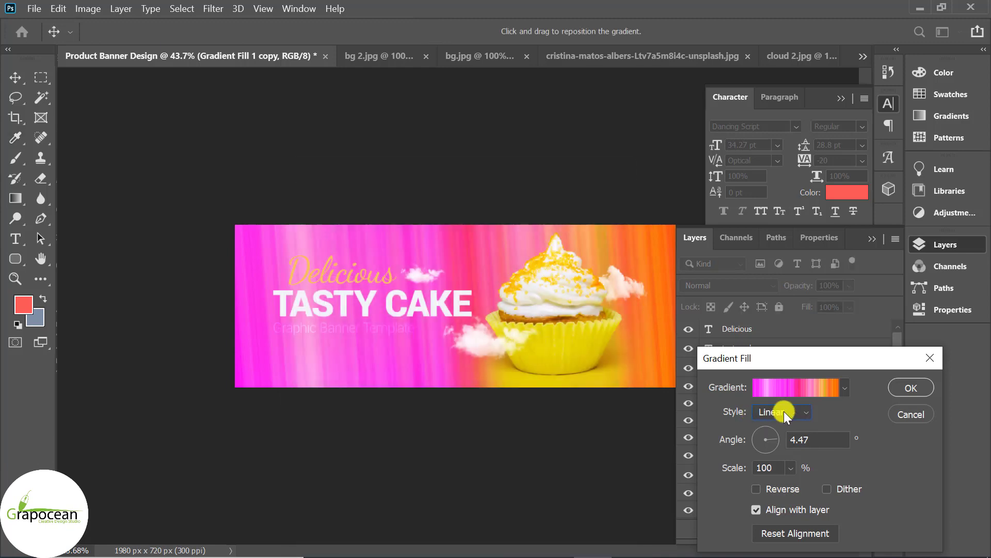
Step: Add transparency to the noise gradient and accept it
left_click(801, 394)
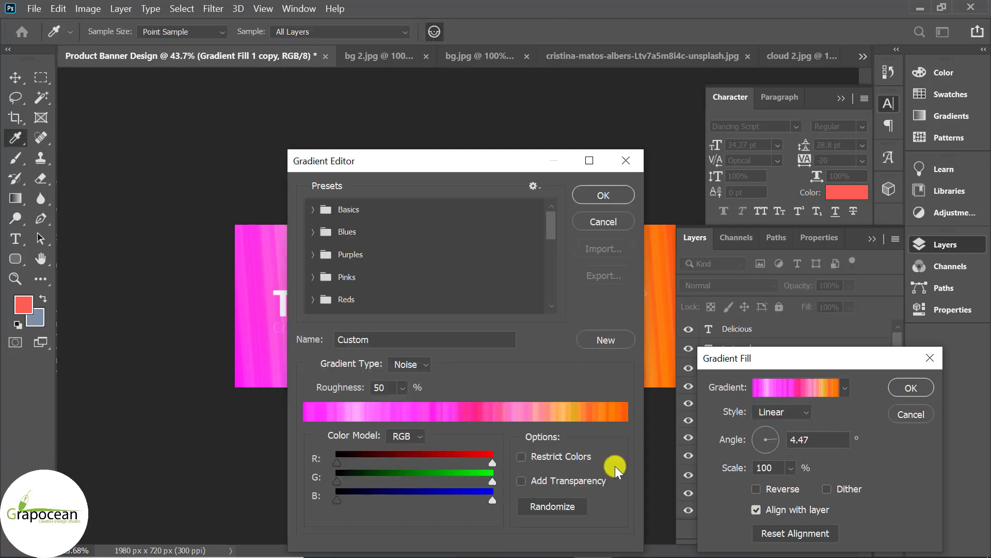
left_click(544, 482)
mouse_move(505, 160)
left_mouse_down()
mouse_move(986, 395)
mouse_move(327, 361)
mouse_move(315, 350)
left_mouse_up()
left_click(428, 331)
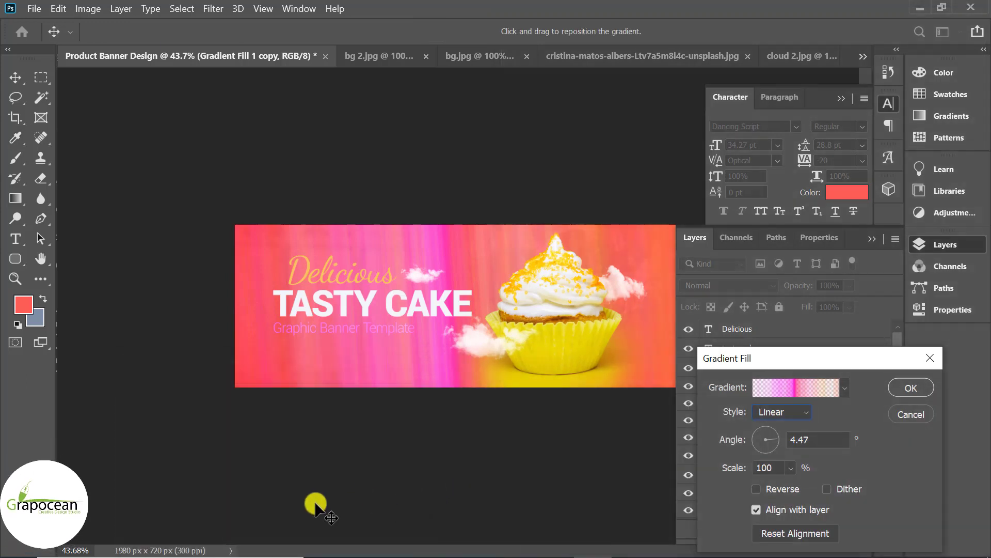
Step: Keep Gradient Fill 1 copy in Normal blend mode at 66% opacity
key("Return")
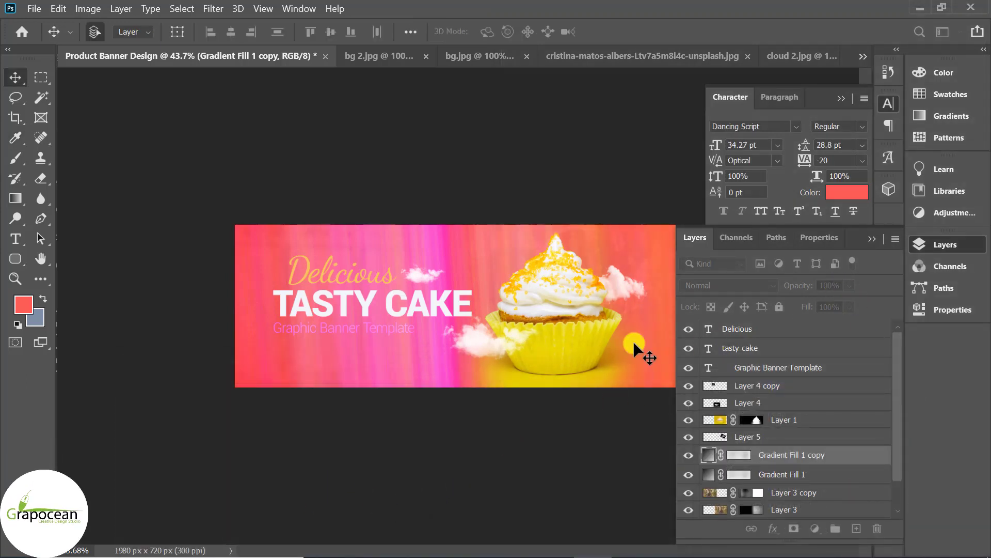
key("v")
scroll(513, 387, "down", 2)
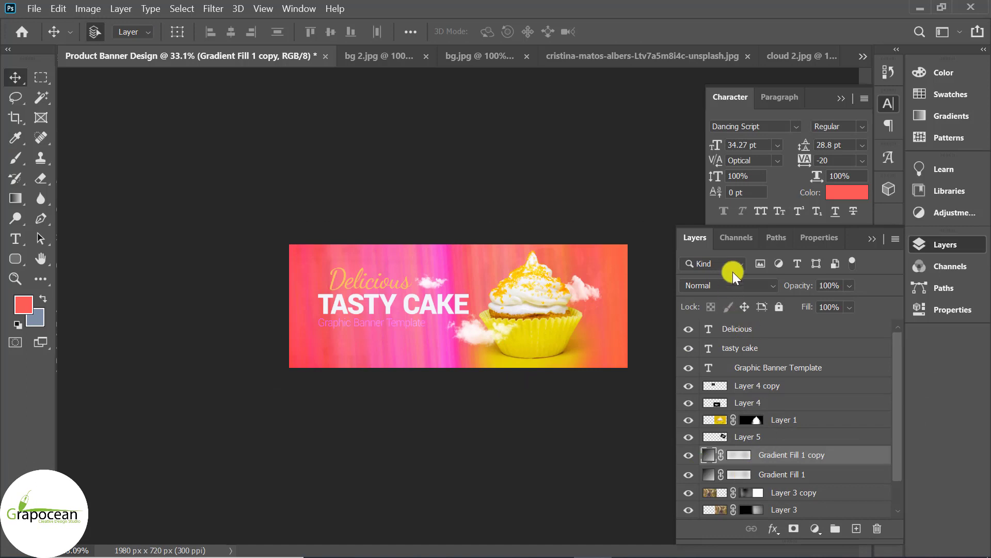
left_click(733, 281)
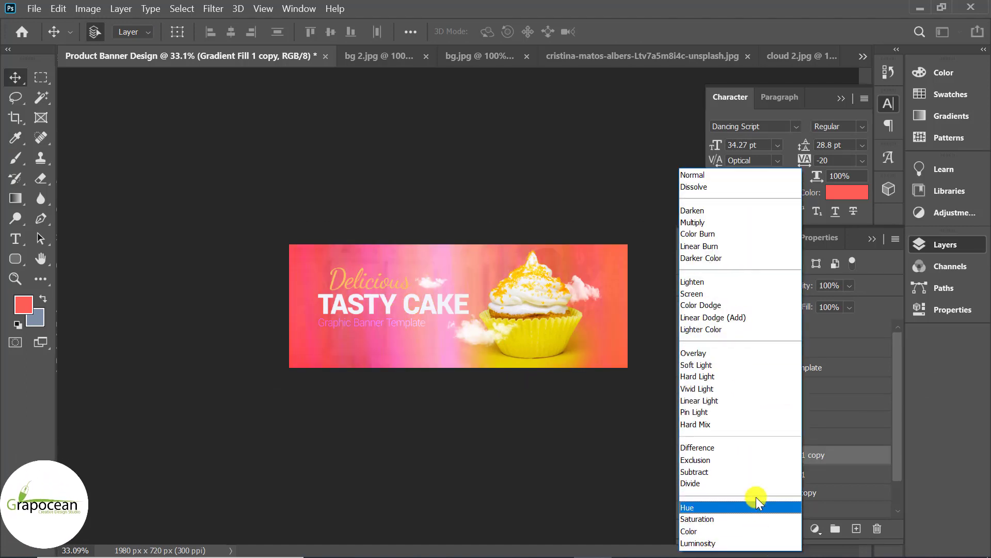
left_click(755, 471)
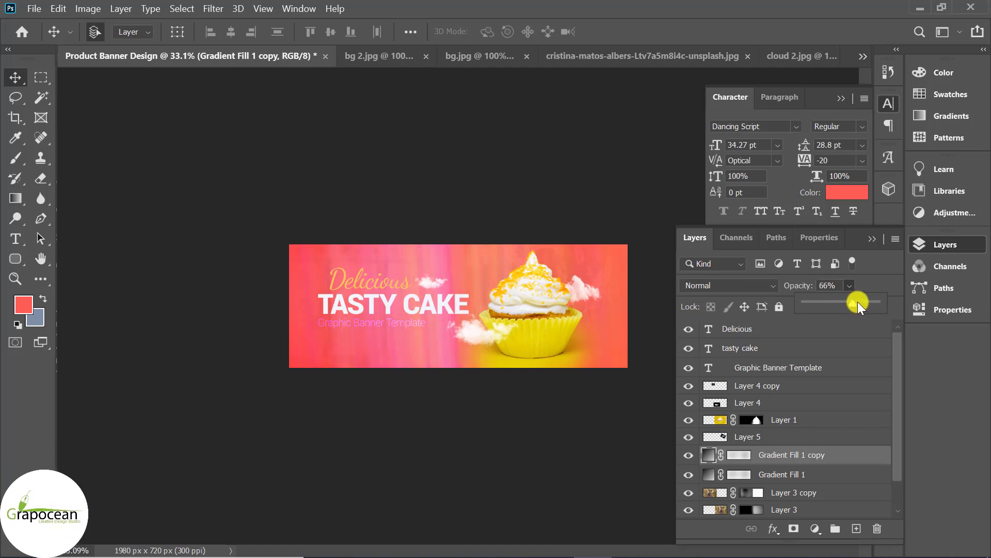
left_click(785, 388)
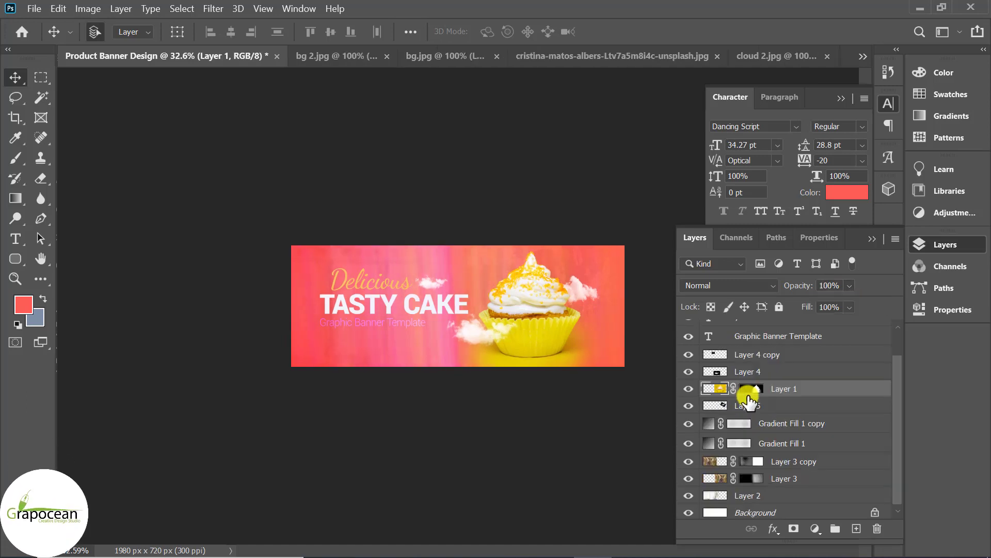
Step: Drag the cut-out cupcake into the banner as Layer 6, placed below Layer 1
left_click(343, 60)
left_click(575, 53)
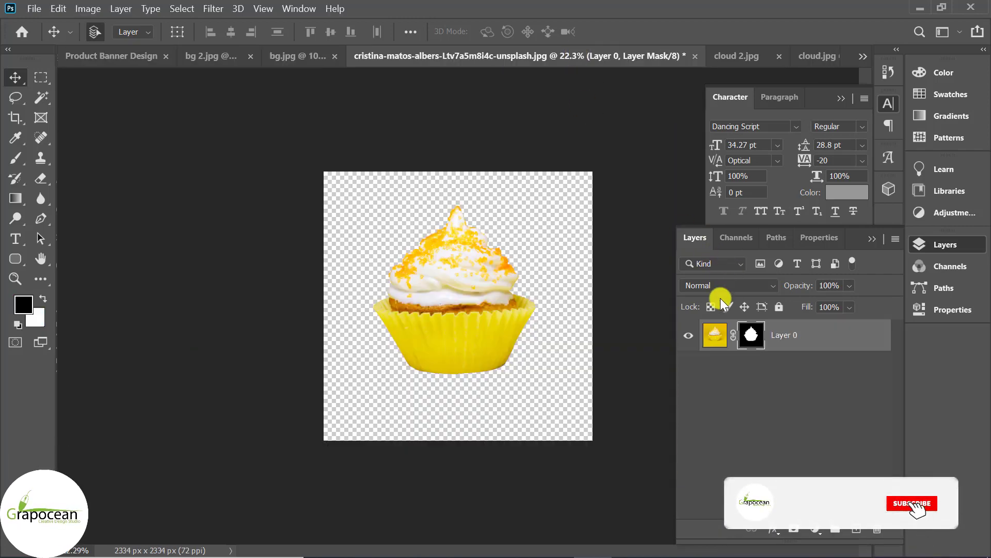
mouse_move(449, 266)
left_mouse_down()
mouse_move(490, 342)
mouse_move(555, 324)
left_mouse_up()
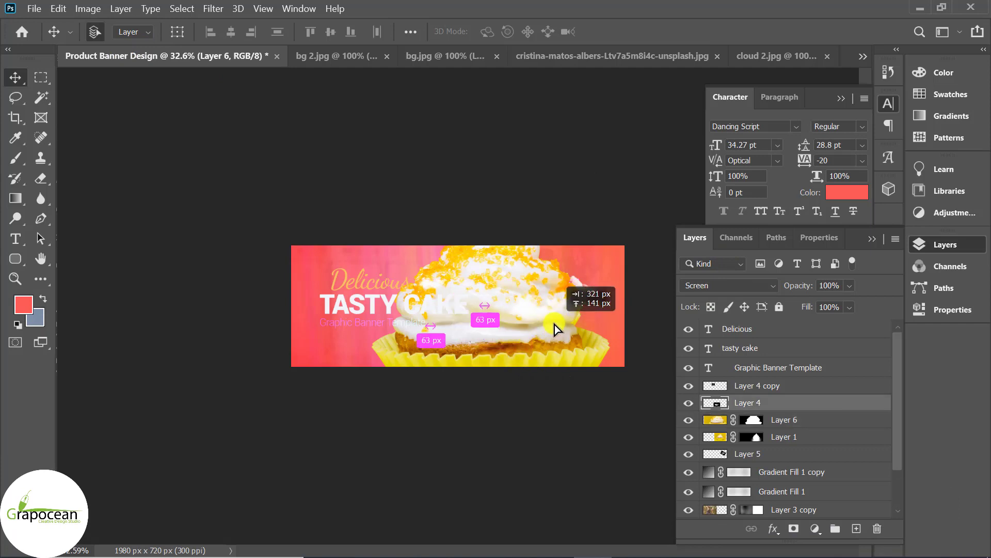
left_click(689, 394)
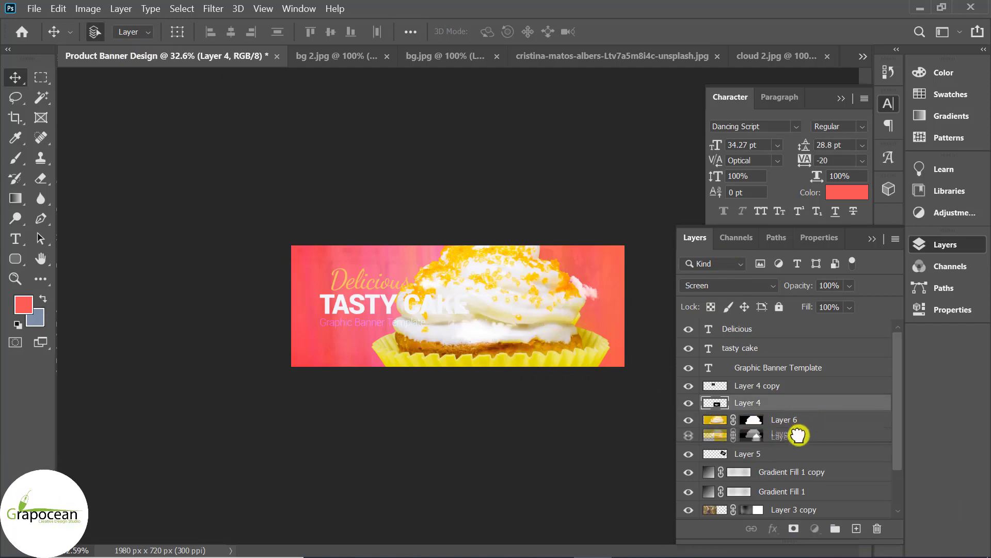
left_click_drag(795, 447, 795, 446)
Step: Free-transform the new cupcake, shrinking it to about 57% and moving it up and right
key("ctrl+t")
key("ctrl+0")
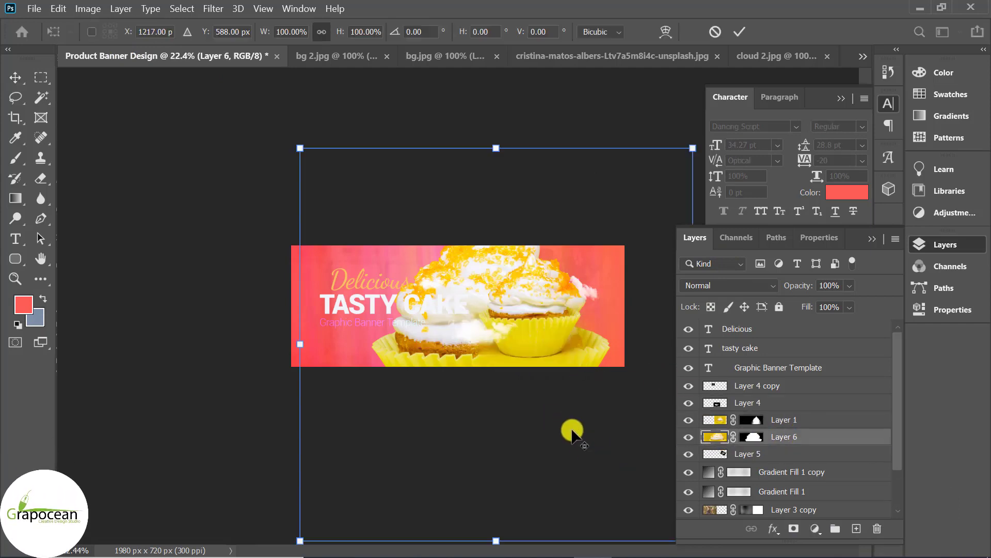
left_click_drag(607, 453, 551, 399)
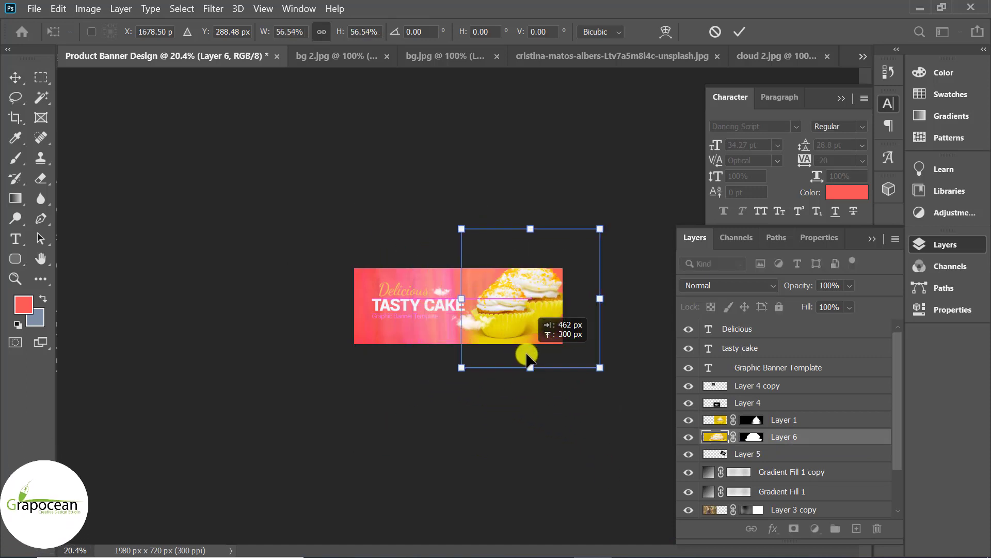
left_click_drag(478, 389, 502, 365)
Step: Fine-tune the cupcake to about 56% scale behind the front cupcake and commit
key("ctrl+0")
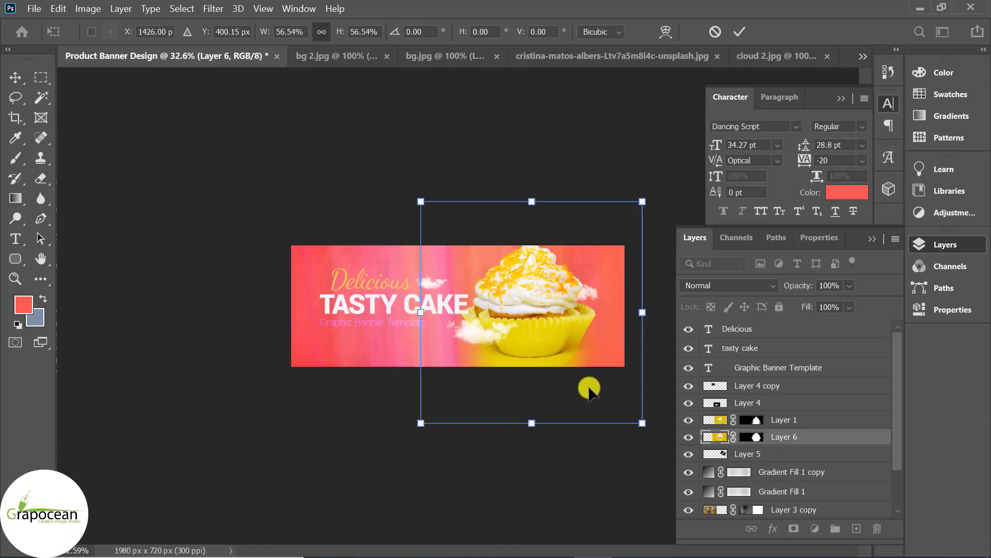
left_click_drag(643, 423, 653, 433)
left_click_drag(577, 400, 580, 385)
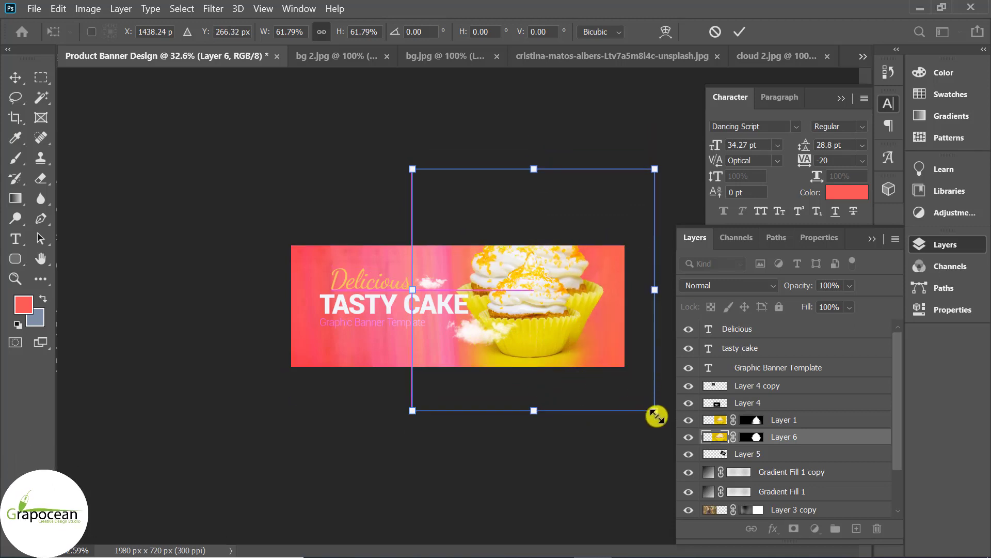
left_click_drag(655, 404, 637, 408)
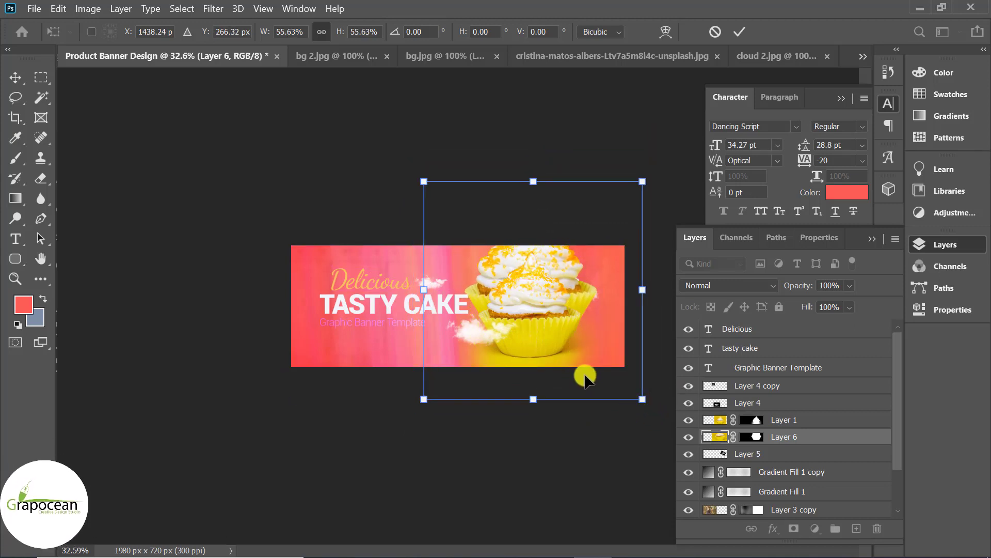
left_click_drag(581, 383, 547, 367)
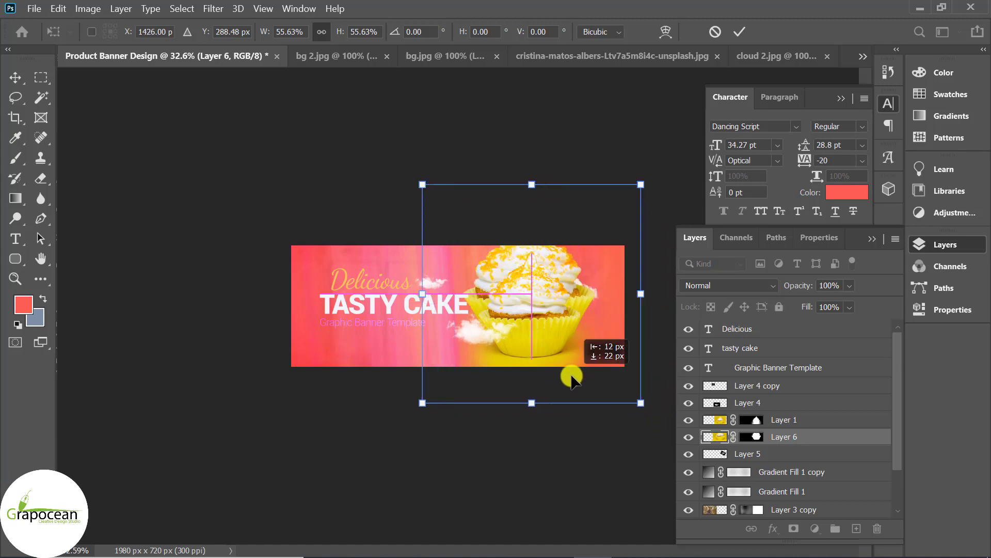
scroll(540, 370, "up", 2)
scroll(540, 370, "down", 3)
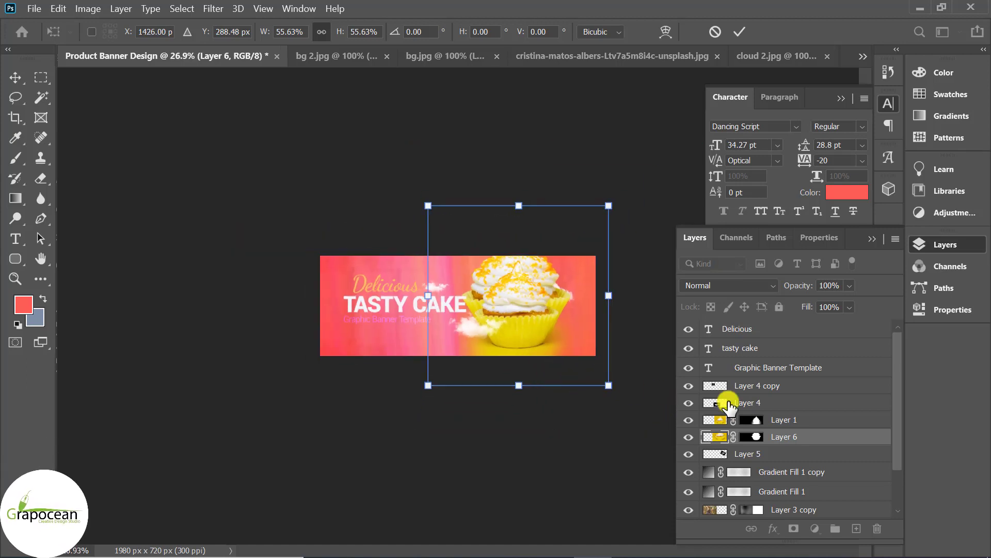
left_click(726, 41)
scroll(527, 306, "up", 3)
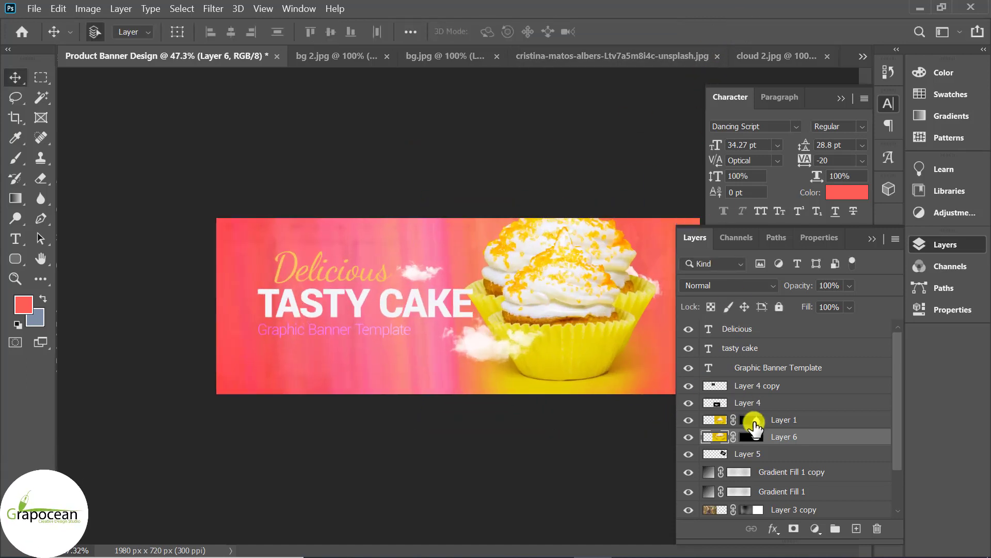
Step: Invert the cupcake selection and set a dark grey foreground for the Brush tool
left_click(16, 158)
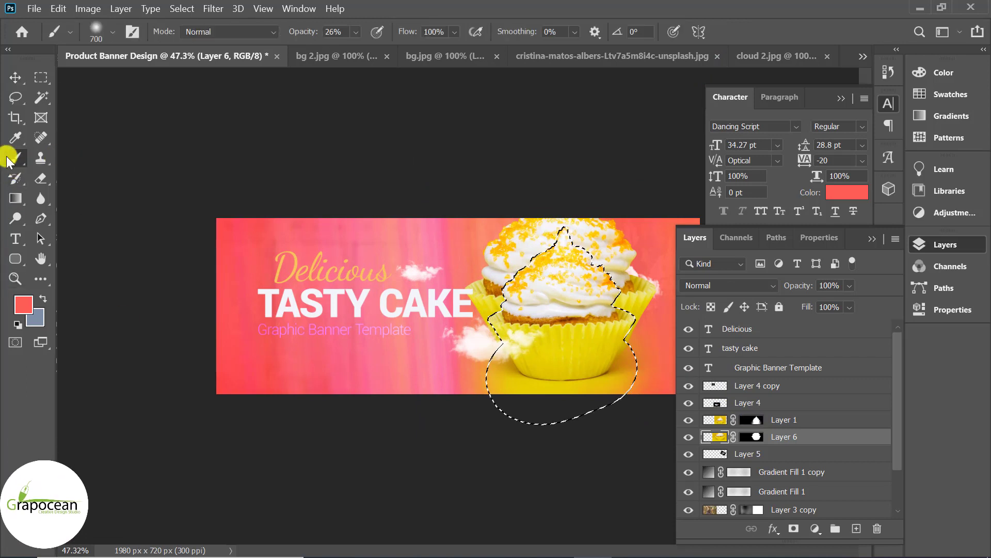
key("ctrl+shift+i")
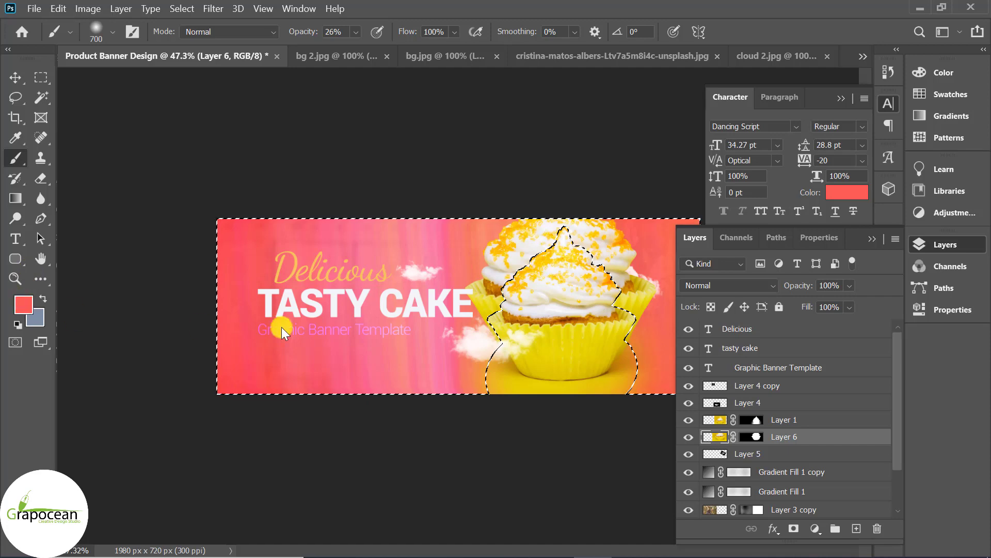
left_click(23, 305)
mouse_move(636, 356)
left_mouse_down()
mouse_move(590, 436)
mouse_move(559, 405)
left_mouse_up()
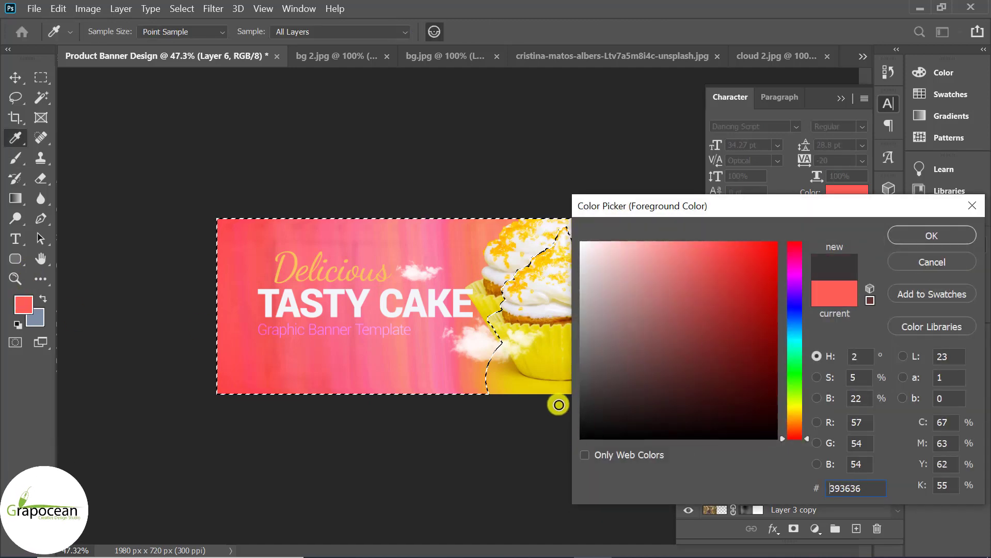
left_click(923, 237)
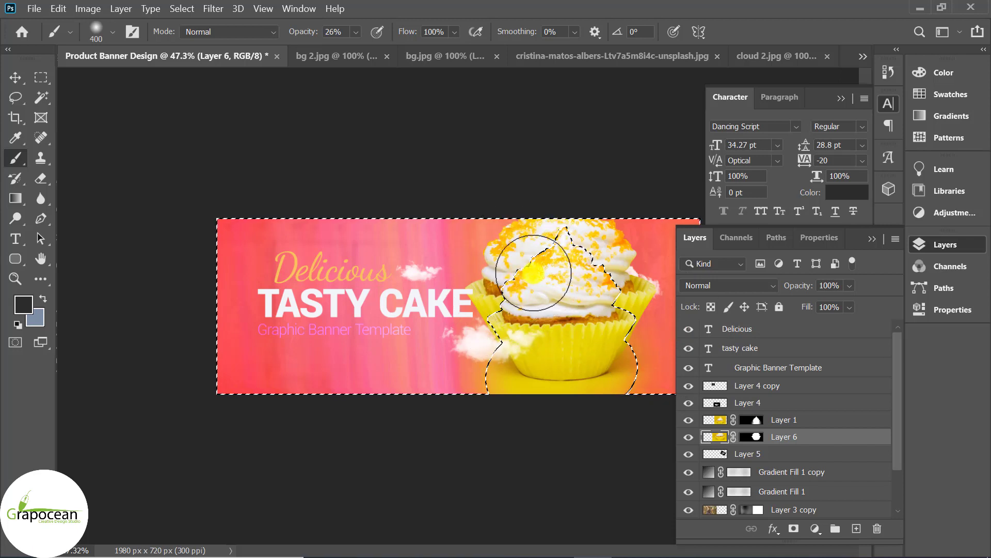
Step: Paint Layer 6's mask over the frosting with a 250 px brush, then clear the selection
key("bracketleft")
key("bracketleft")
key("bracketleft")
left_click_drag(593, 294, 568, 246)
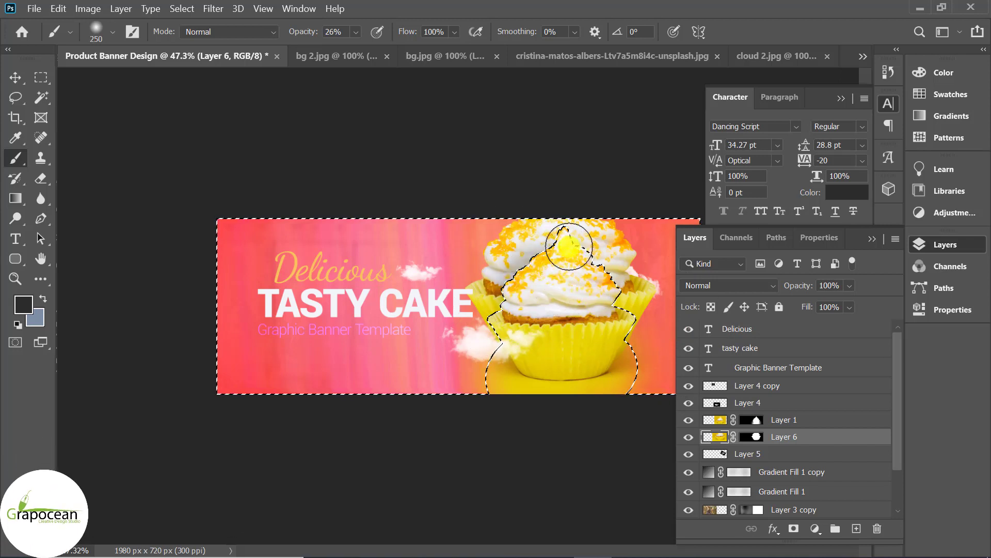
mouse_move(580, 284)
left_mouse_down()
mouse_move(525, 333)
mouse_move(622, 316)
left_mouse_up()
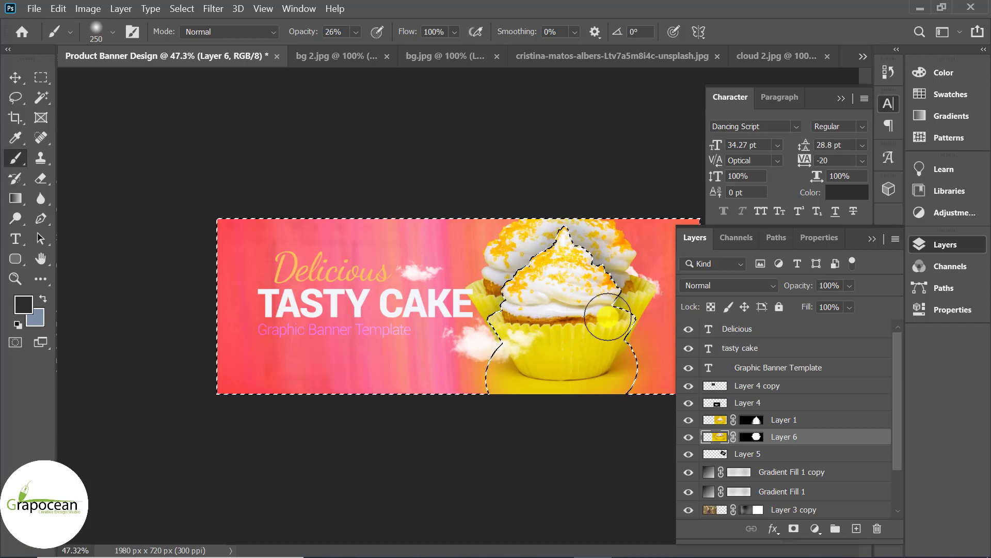
left_click(41, 77)
left_click(508, 433)
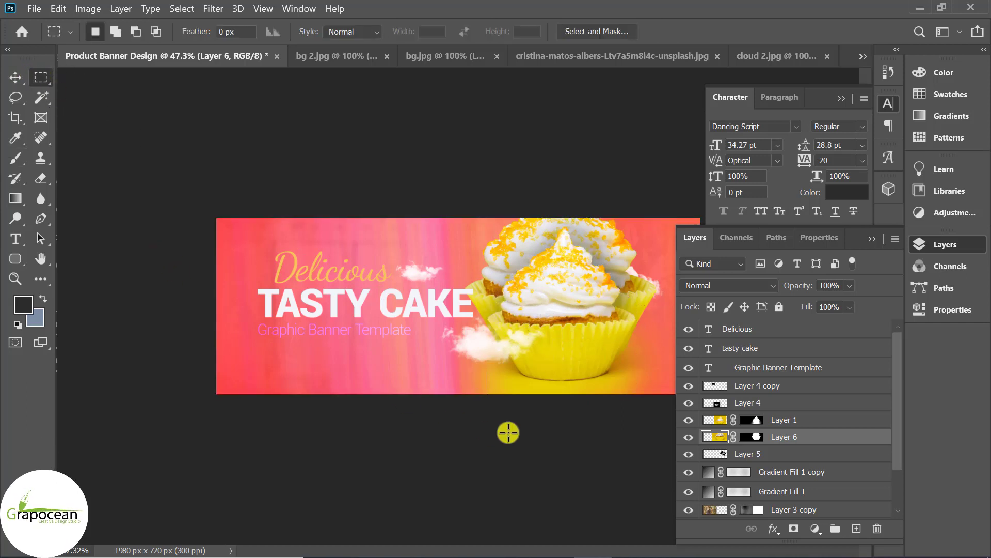
key("ctrl+minus")
Step: Set Layer 6 to Luminosity blending and lower its opacity to fade it
scroll(593, 434, "up", 1)
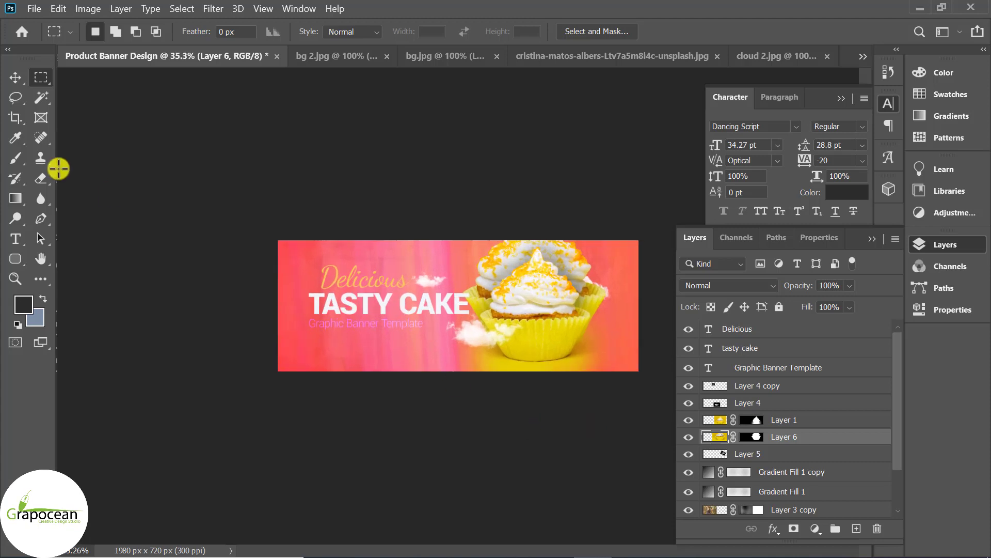
left_click(16, 82)
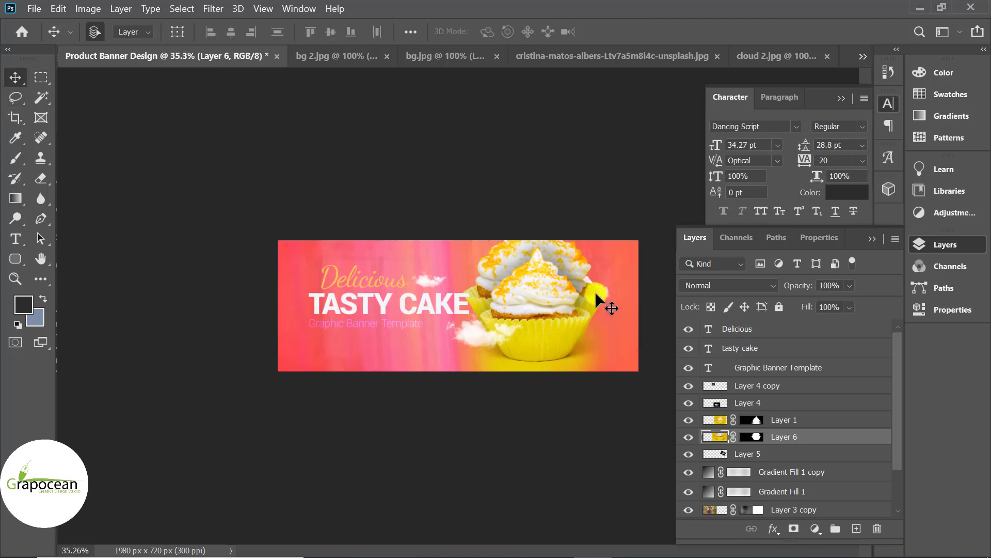
left_click(793, 421)
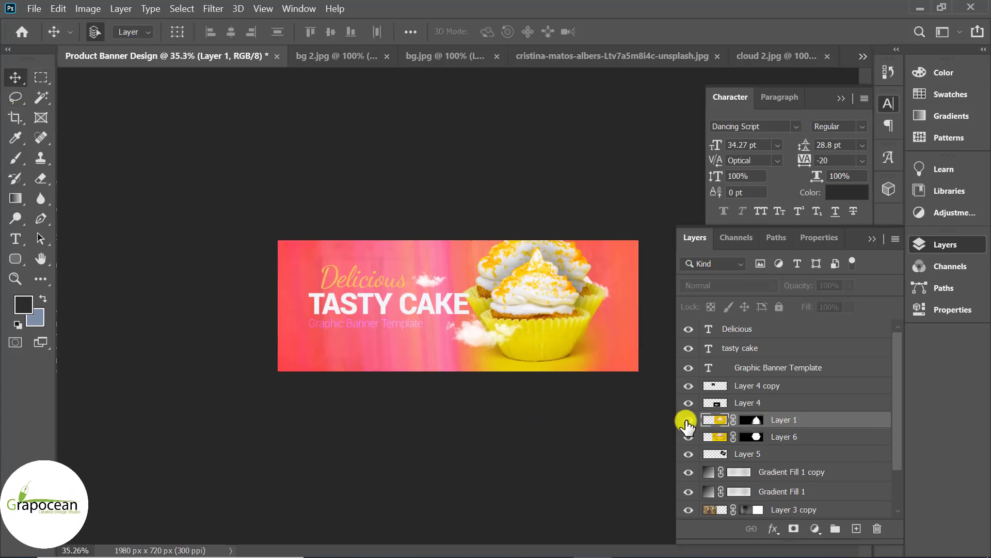
left_click(798, 430)
left_click(796, 438)
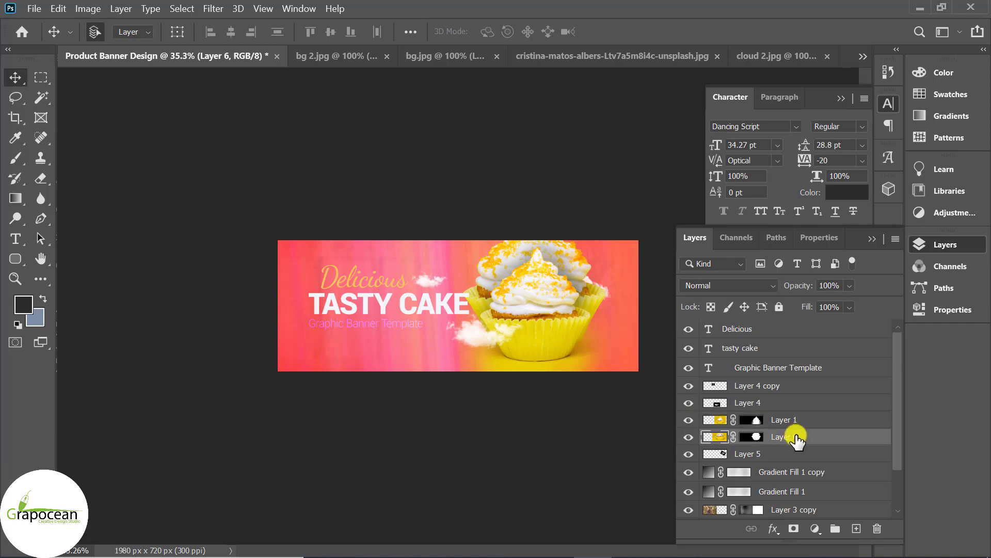
left_click(738, 287)
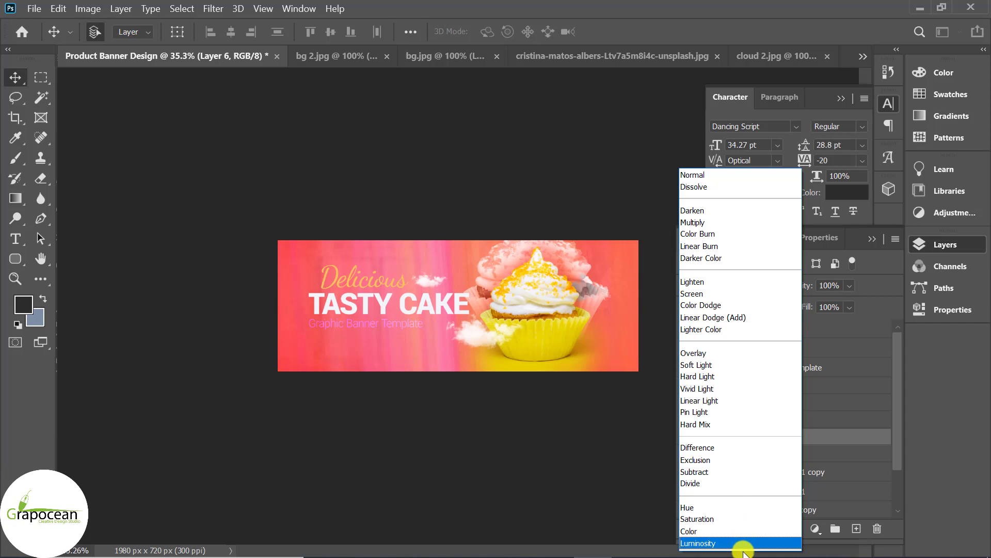
left_click(743, 547)
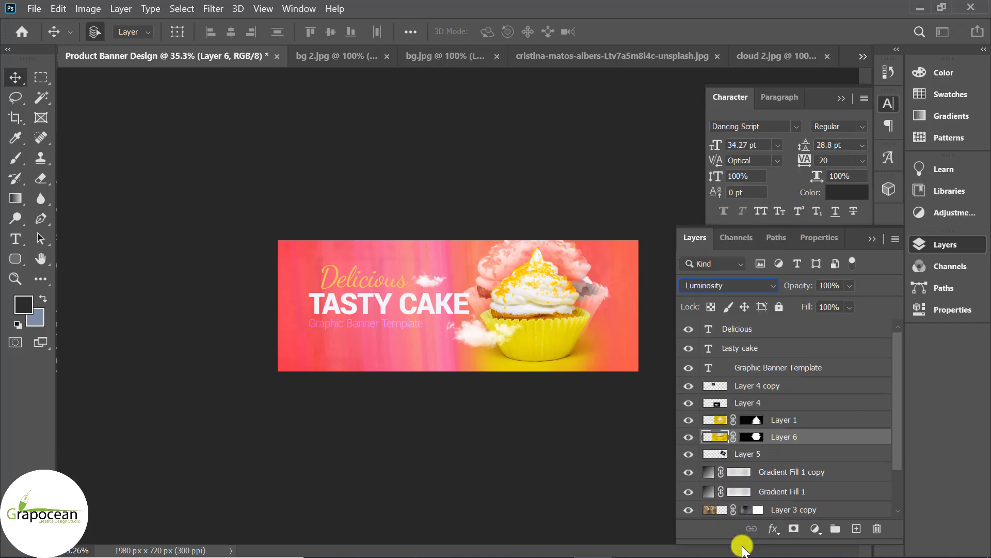
left_click_drag(850, 285, 821, 302)
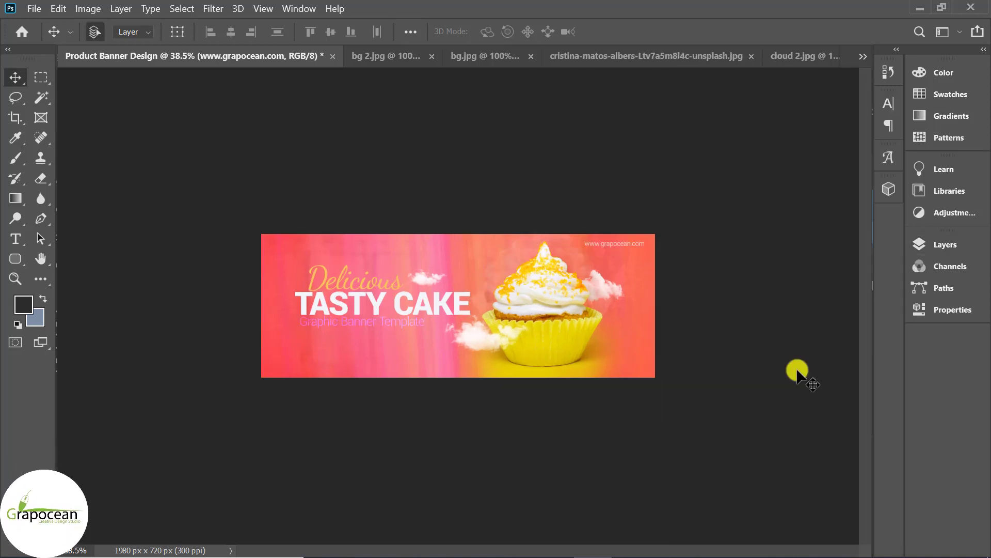
Step: Switch the tasty cake text layer to Overlay blending
scroll(425, 361, "up", 1)
scroll(328, 347, "up", 2)
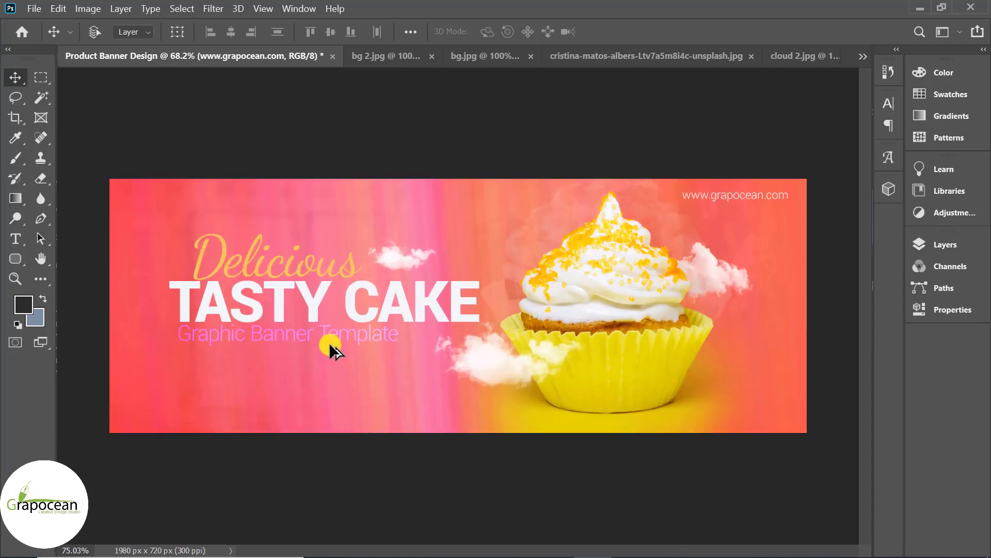
scroll(364, 310, "up", 3)
left_click(929, 244)
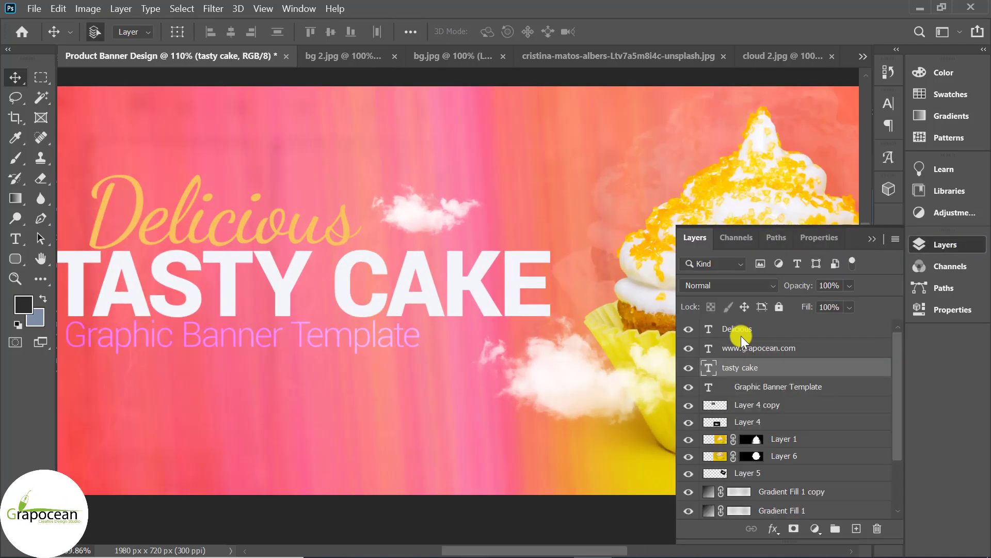
left_click(735, 284)
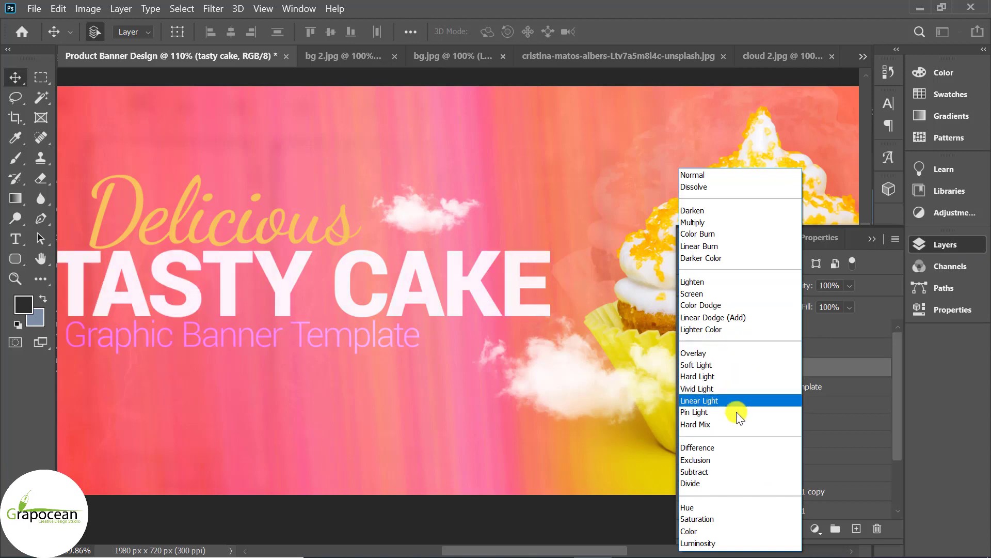
left_click(726, 353)
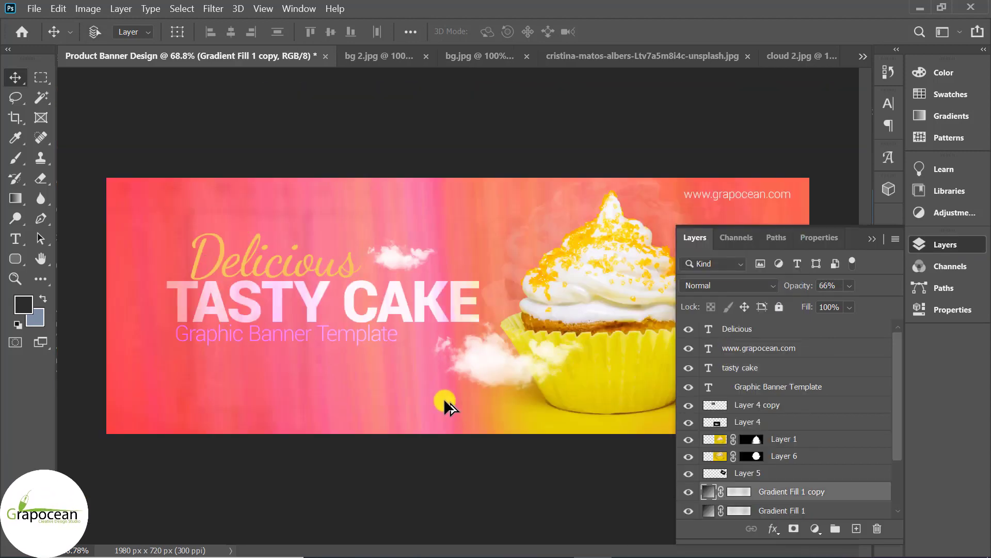
Step: Deselect all layers and zoom out to review the finished banner
scroll(444, 399, "down", 2)
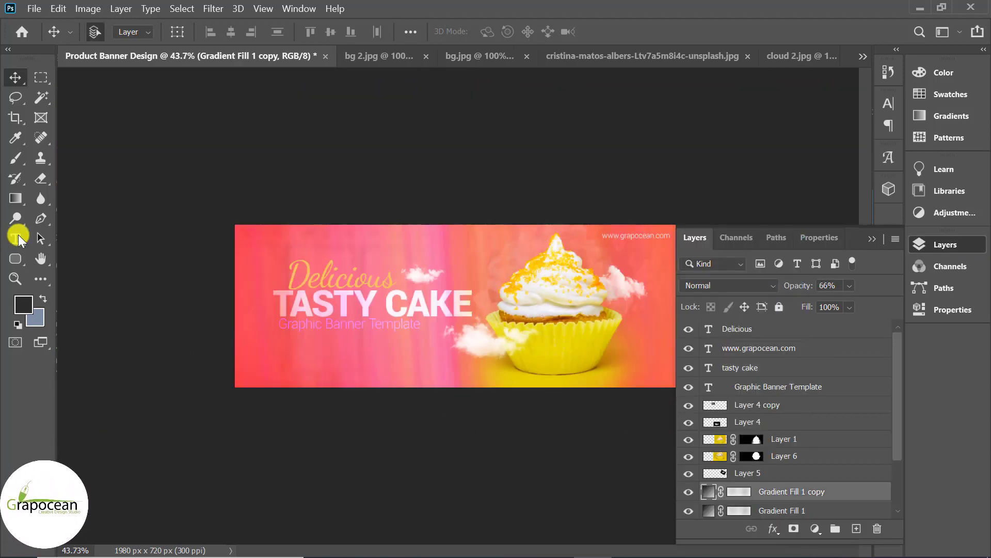
scroll(516, 421, "down", 3)
left_click(523, 424)
scroll(523, 423, "up", 2)
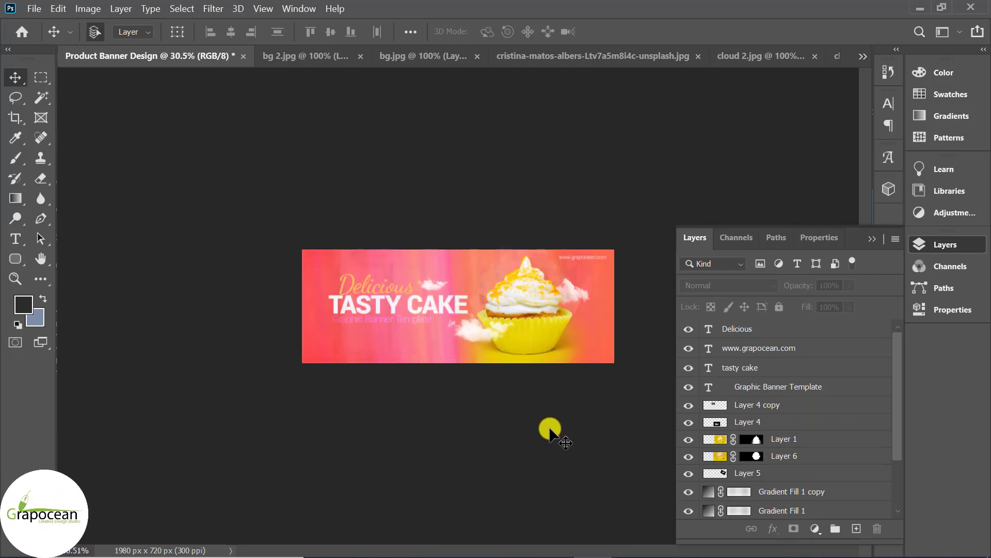
scroll(550, 429, "down", 2)
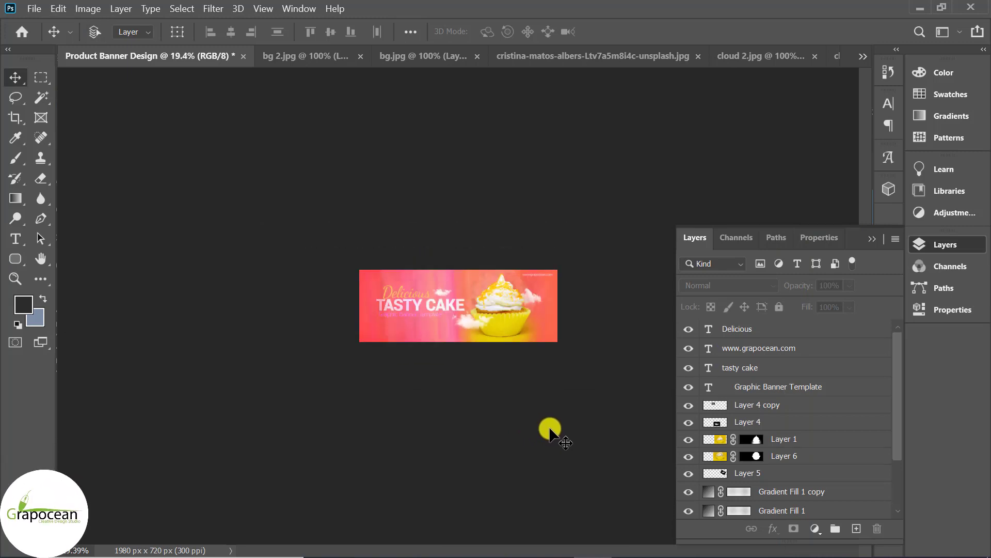
scroll(550, 429, "up", 1)
scroll(550, 429, "up", 2)
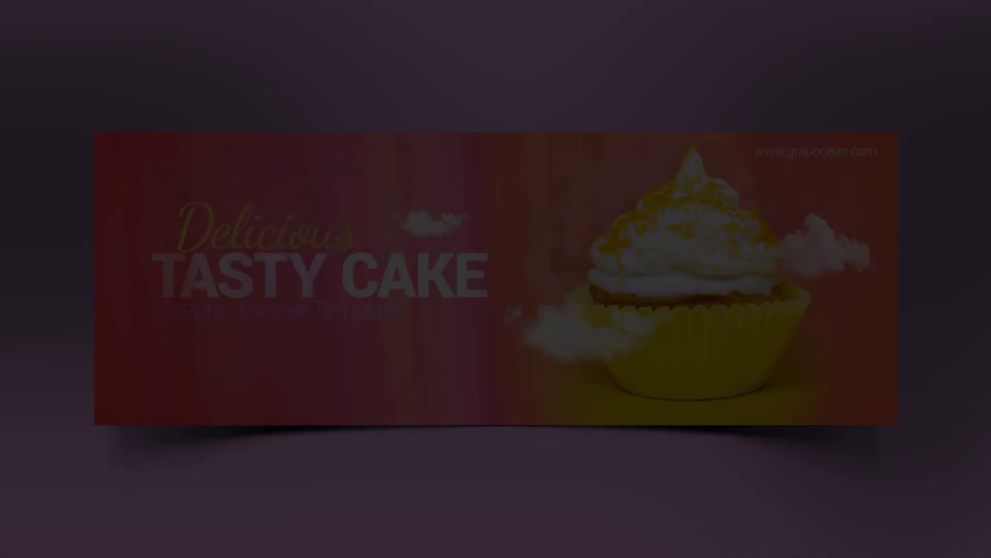